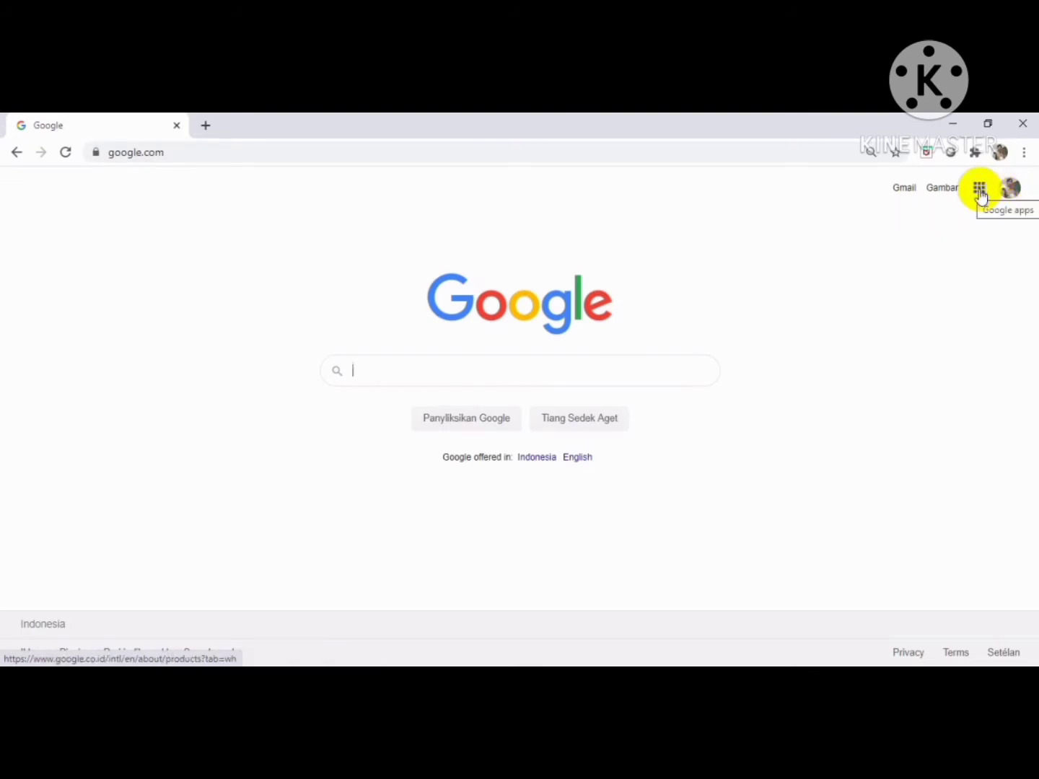
Step: Open Google Drive and create a new folder named "Soal Uji Coba"
click(980, 190)
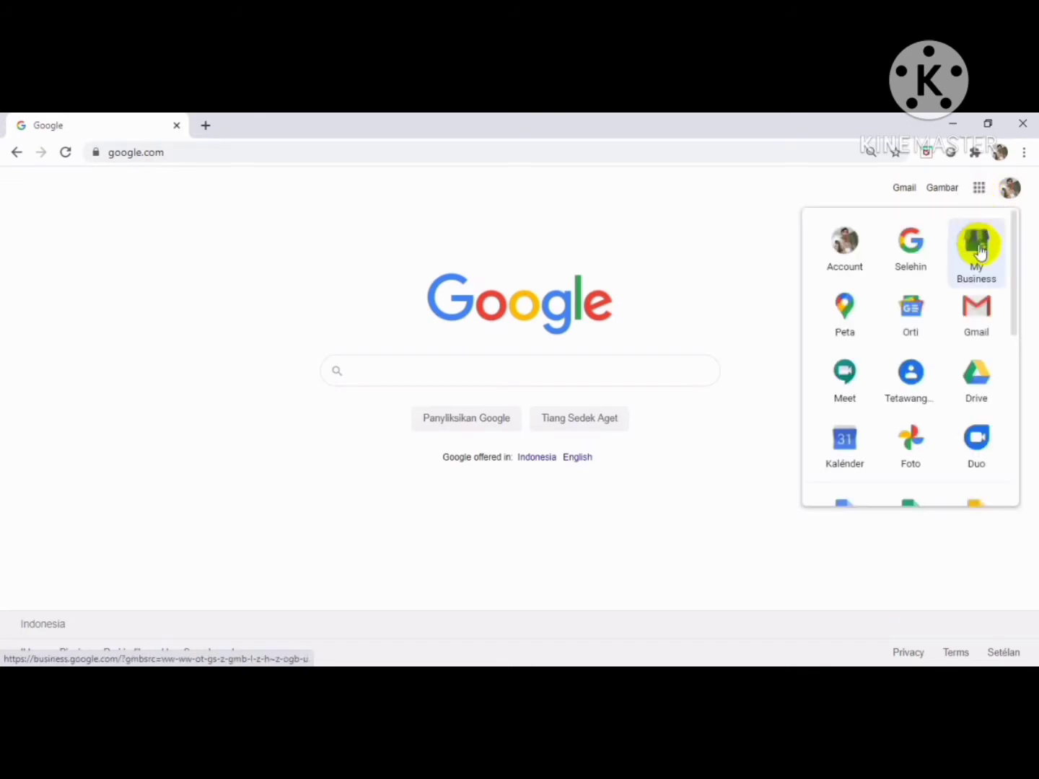
click(978, 383)
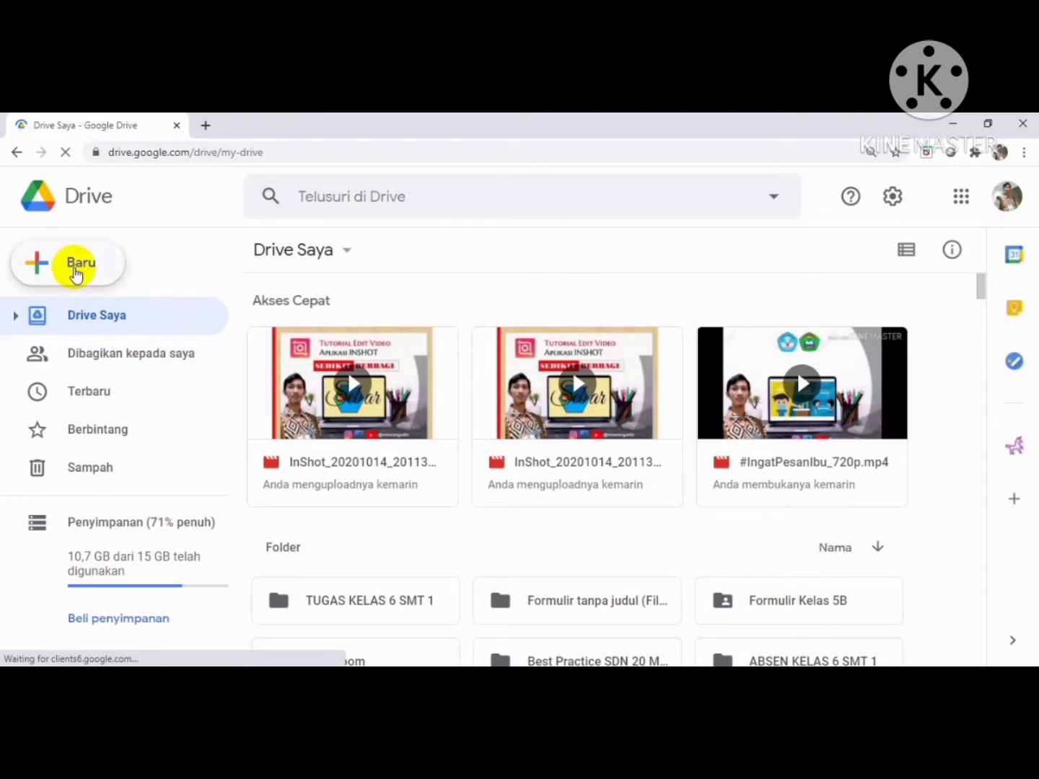
click(76, 272)
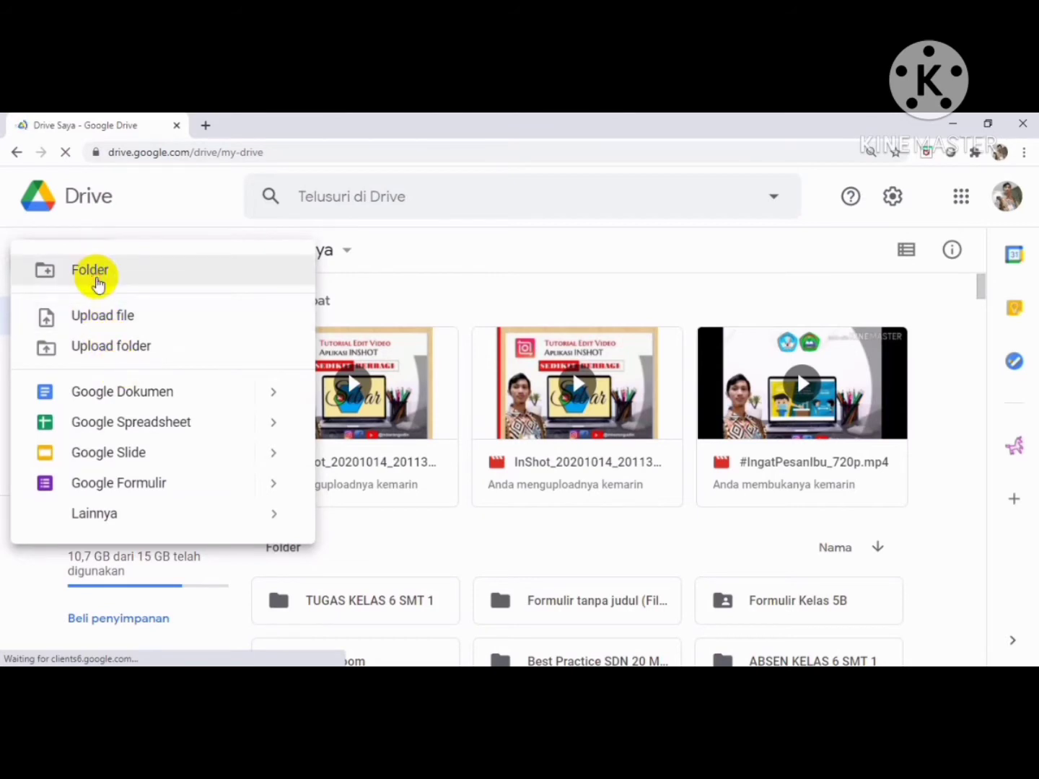
click(93, 274)
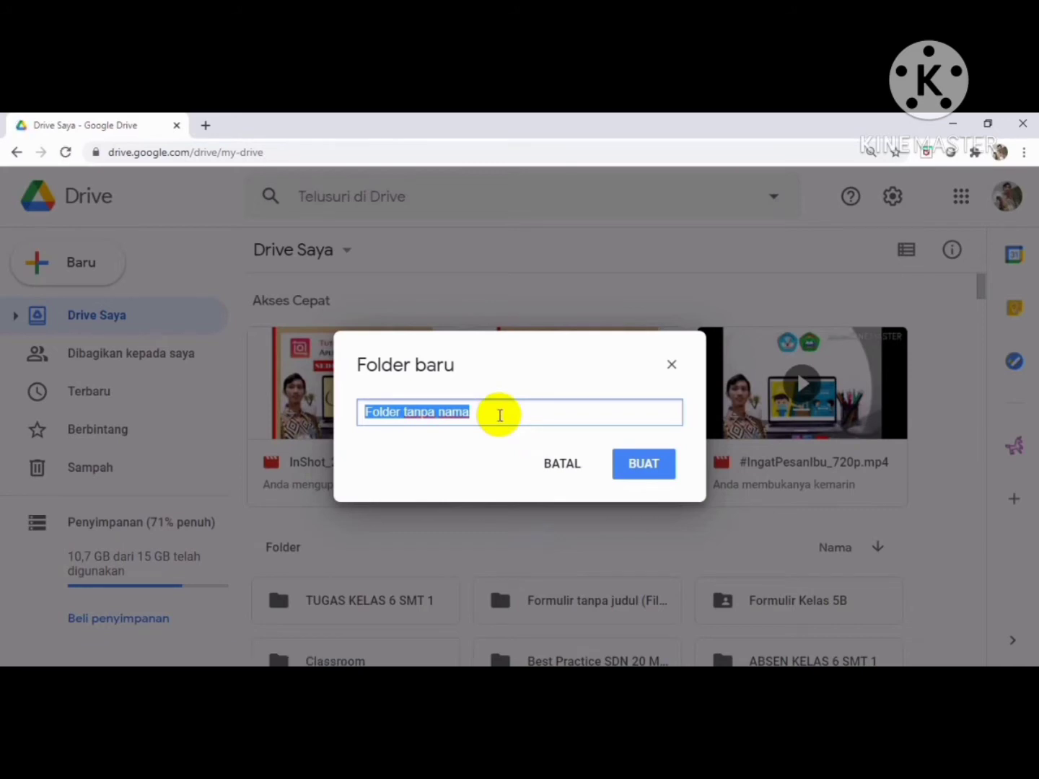
text(Soal)
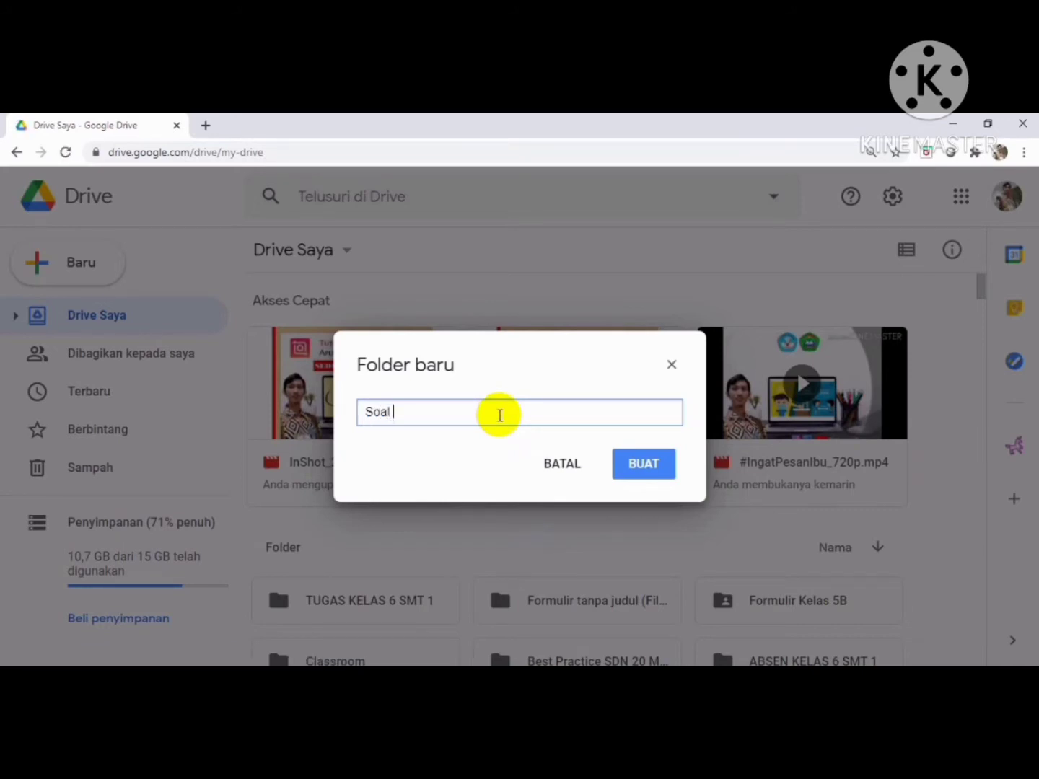
text( Uji Coba)
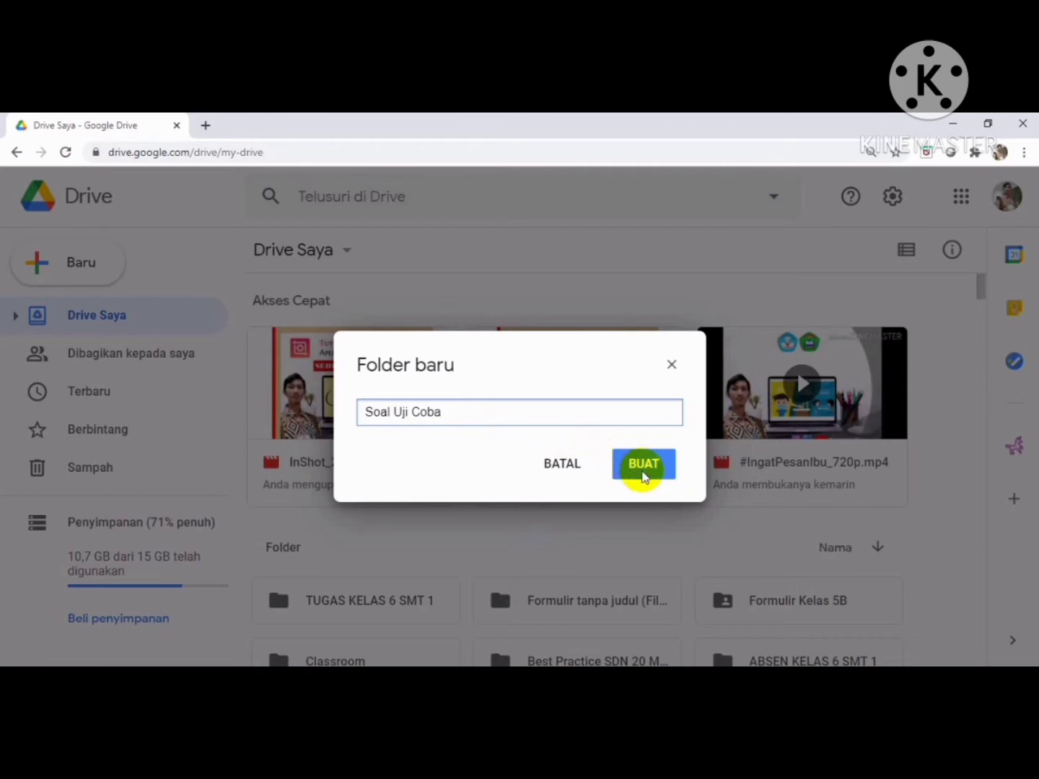
click(649, 470)
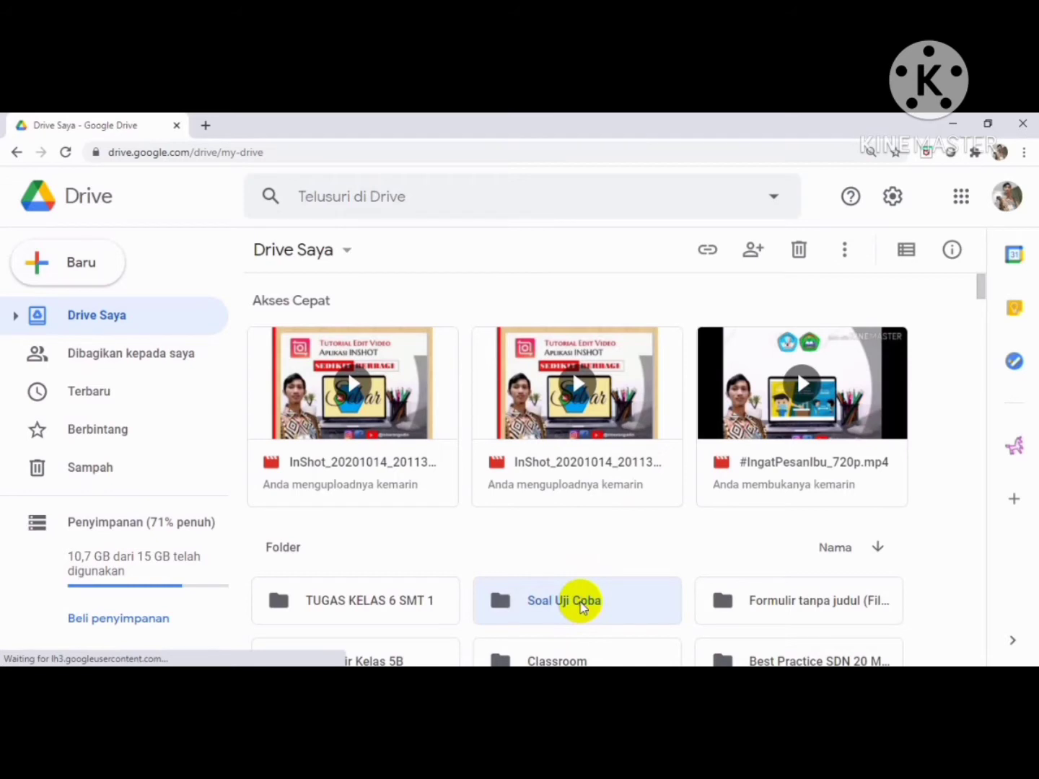
Step: Create a blank Google Form inside the "Soal Uji Coba" folder
double_click(581, 606)
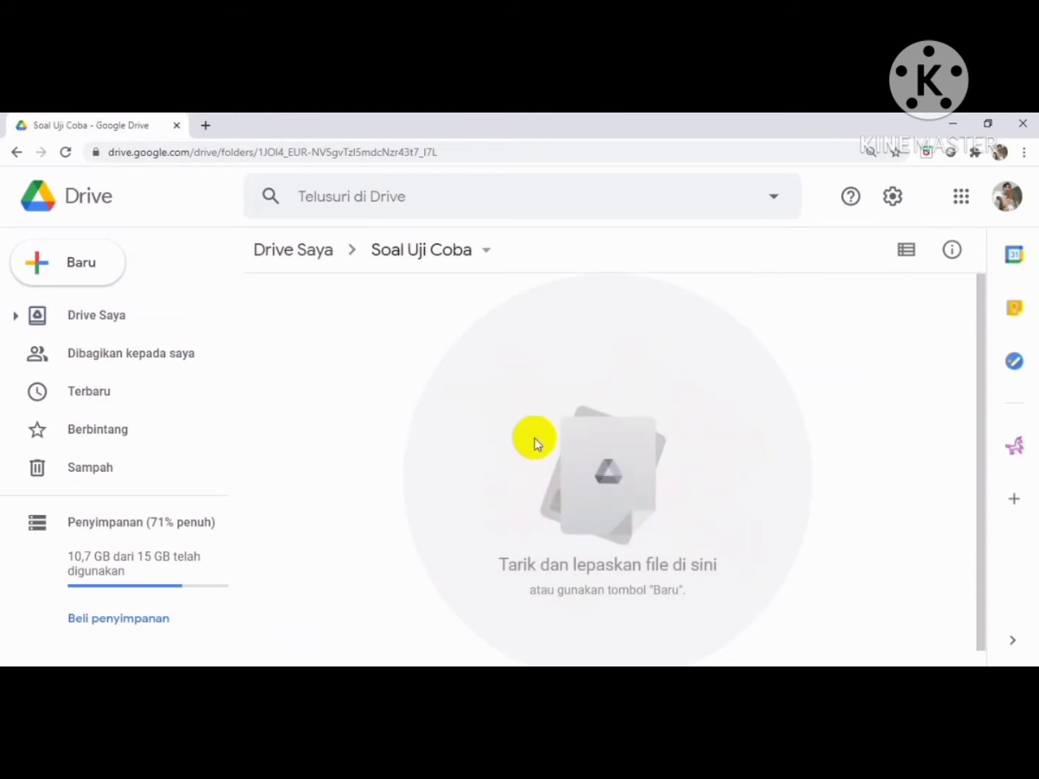
right_click(518, 372)
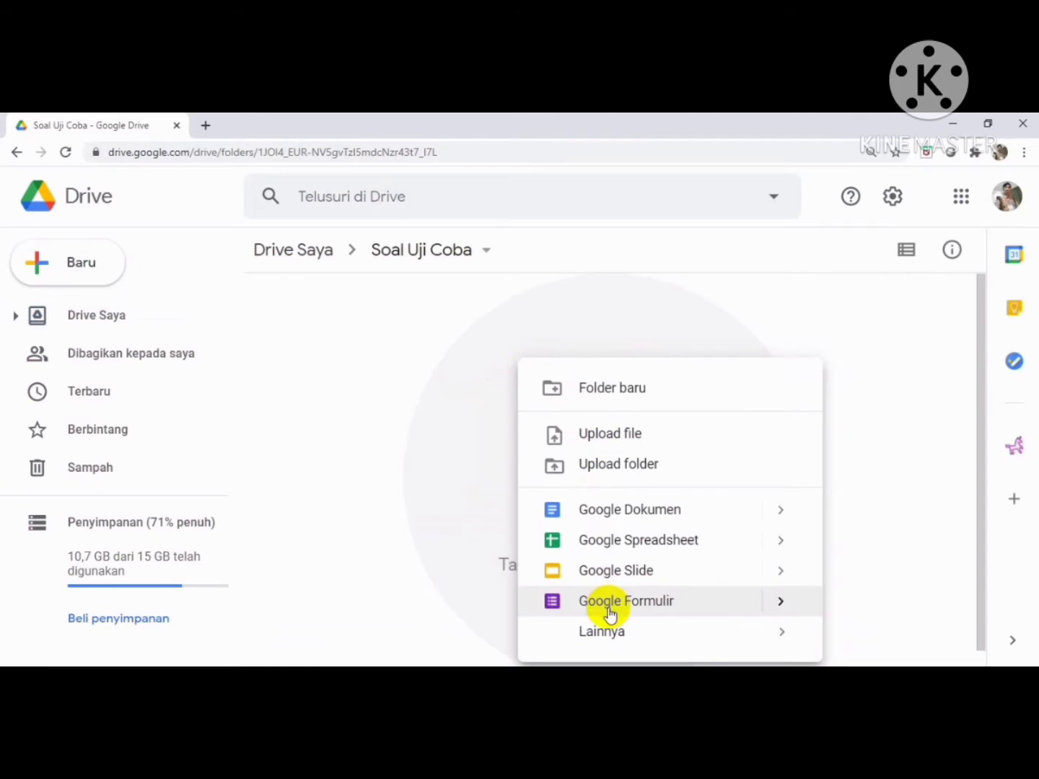
click(559, 605)
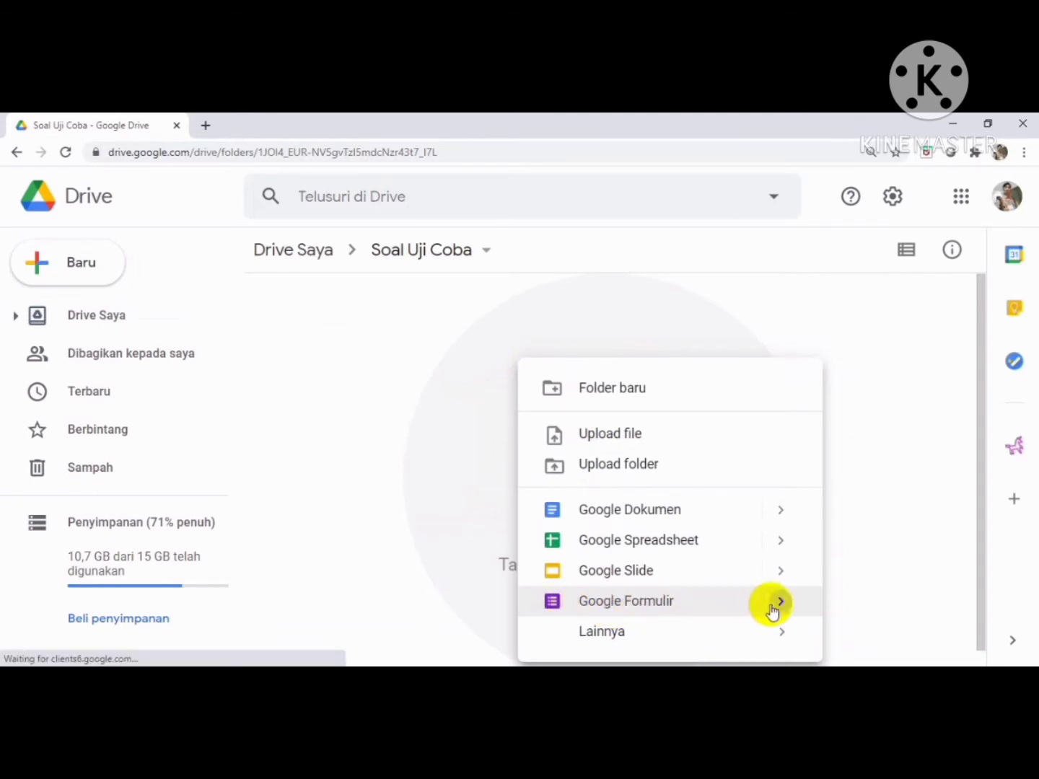
mouse_move(781, 608)
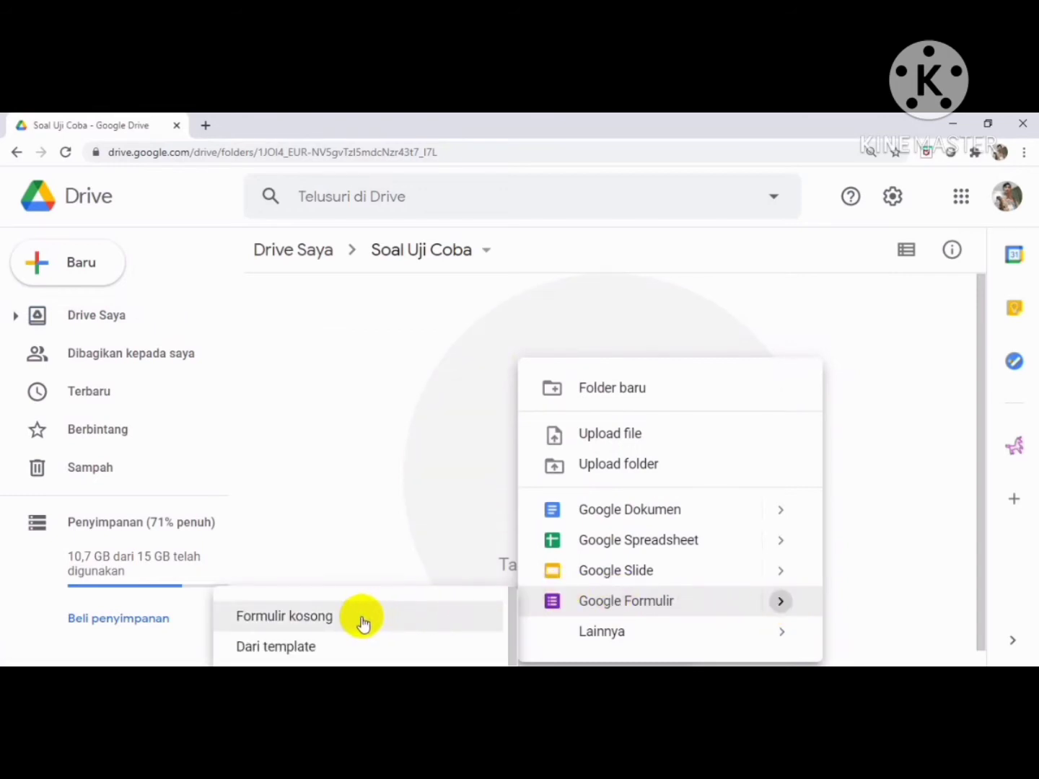
click(338, 619)
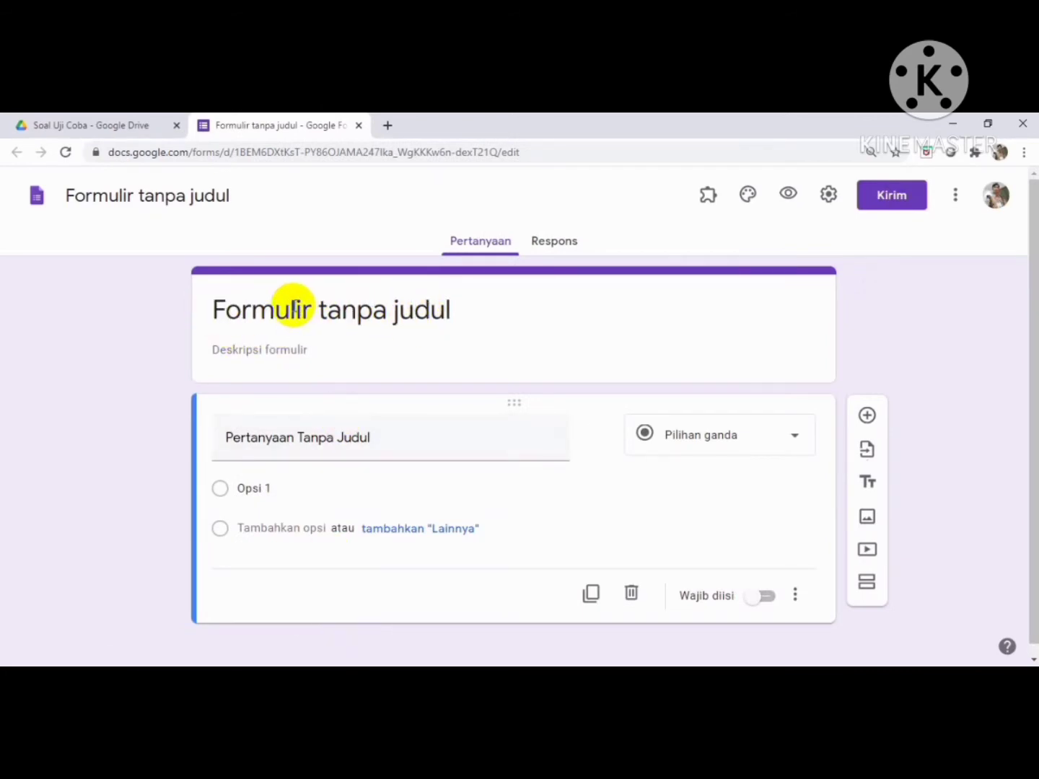
Step: Replace the form's default title with "Soal Latihan IPA"
click(464, 311)
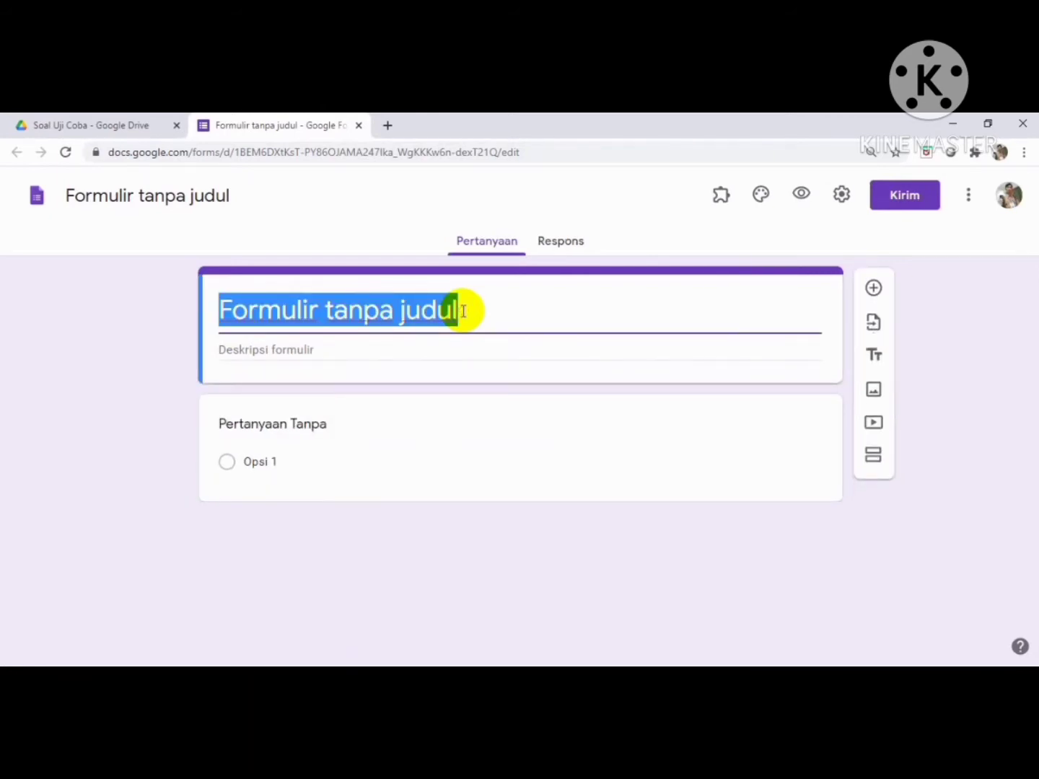
click(464, 311)
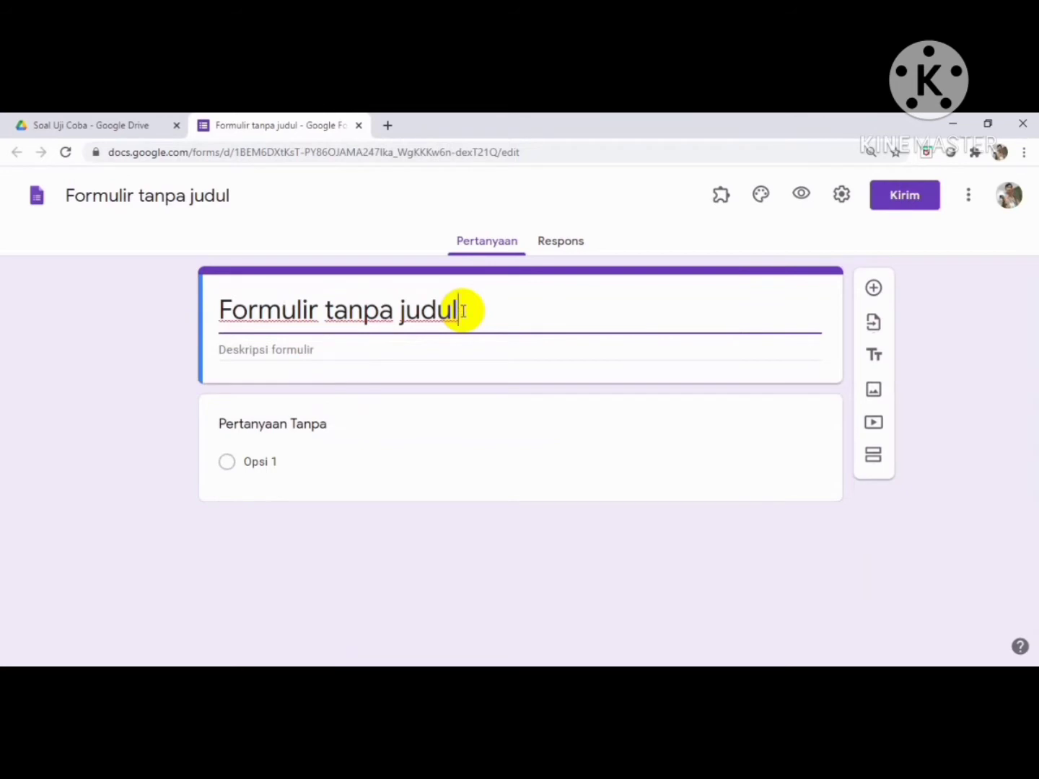
key(BackSpace)
key(BackSpace)
key(BackSpace)
key(BackSpace)
key(BackSpace)
key(BackSpace)
key(BackSpace)
key(BackSpace)
key(BackSpace)
key(BackSpace)
key(BackSpace)
key(BackSpace)
key(BackSpace)
key(BackSpace)
key(BackSpace)
key(BackSpace)
key(BackSpace)
key(BackSpace)
key(BackSpace)
key(BackSpace)
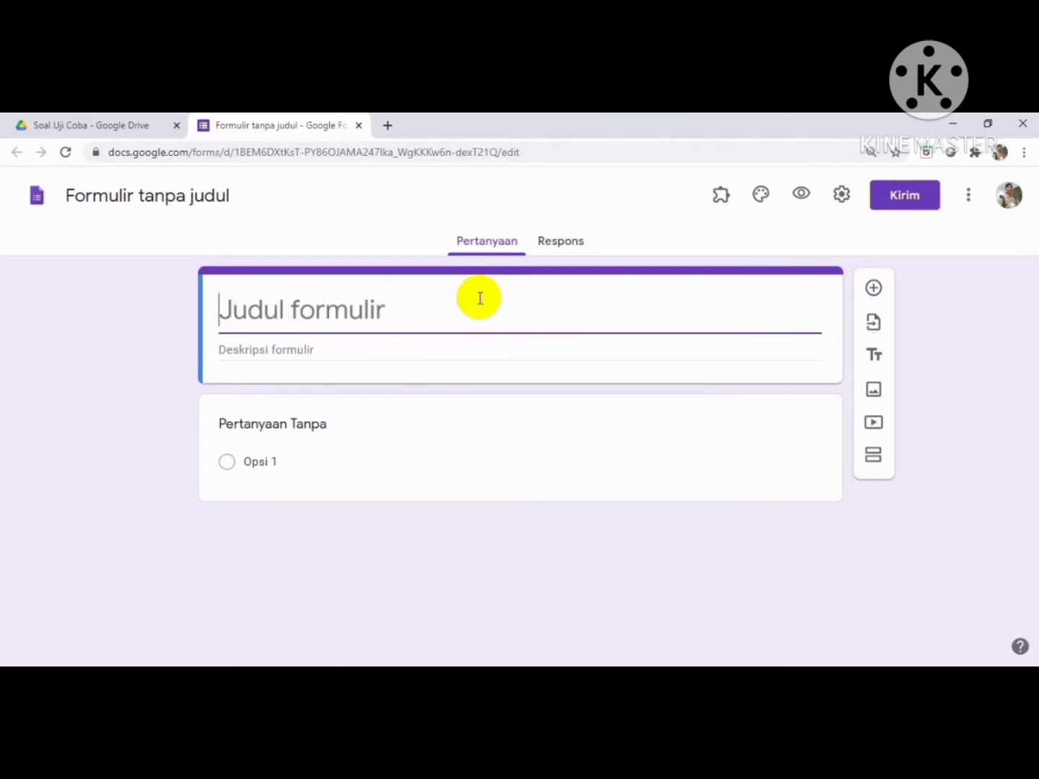
text(Soal Latihan IPA)
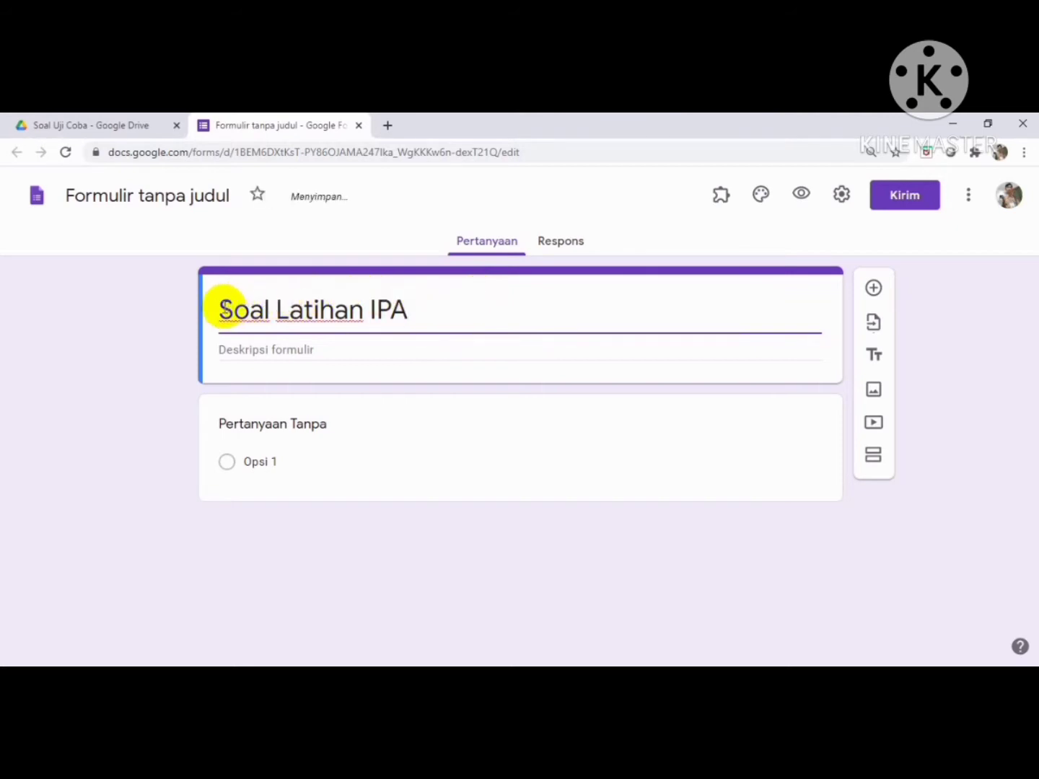
Step: Enter the form description "Jawablah pertanyan dibawah ini!" and name the form file "Soal Latihan IPA"
click(319, 350)
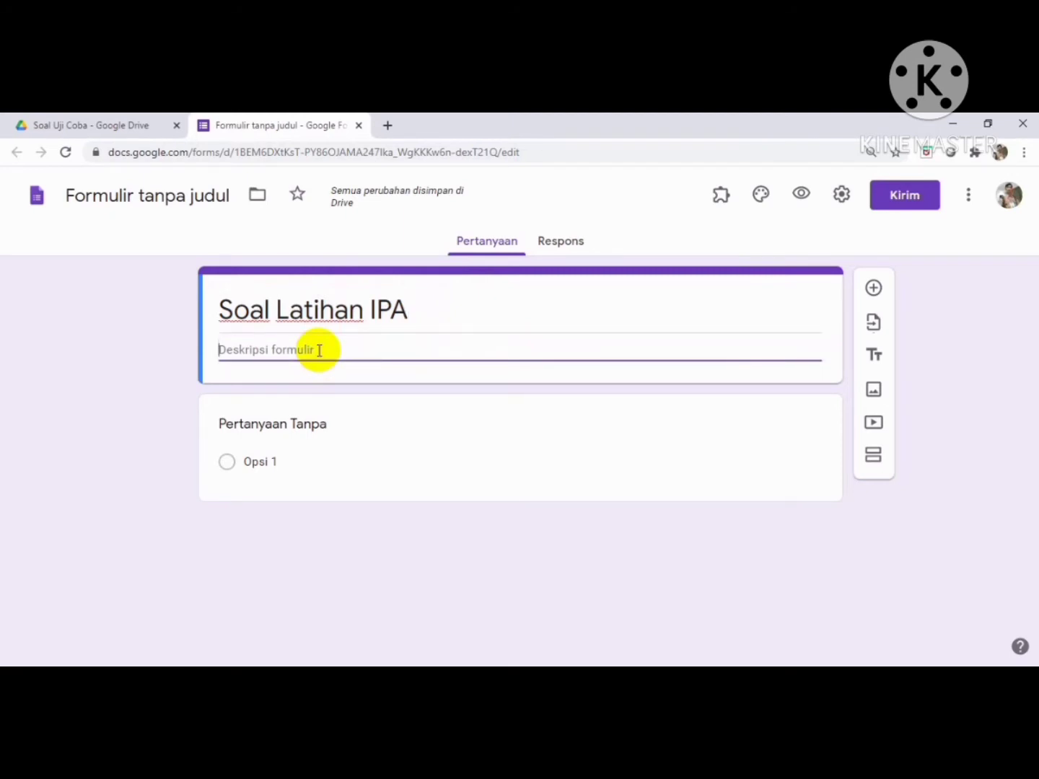
text(J)
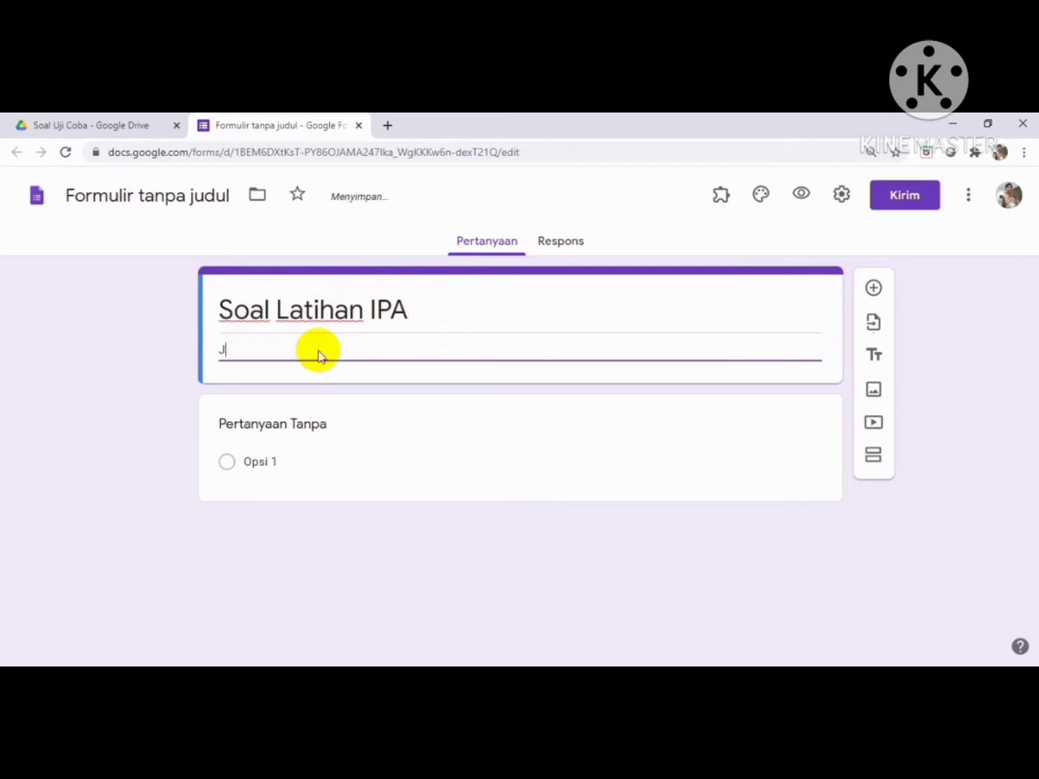
text(awablah pertan)
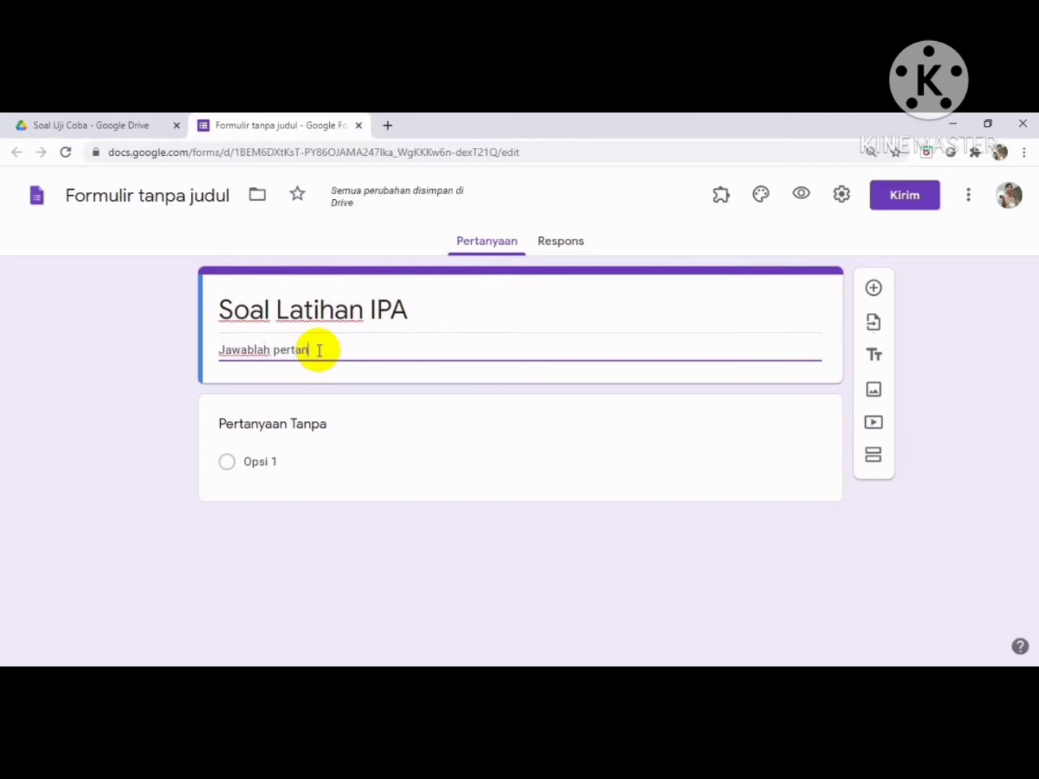
text(yan dibawah ini!)
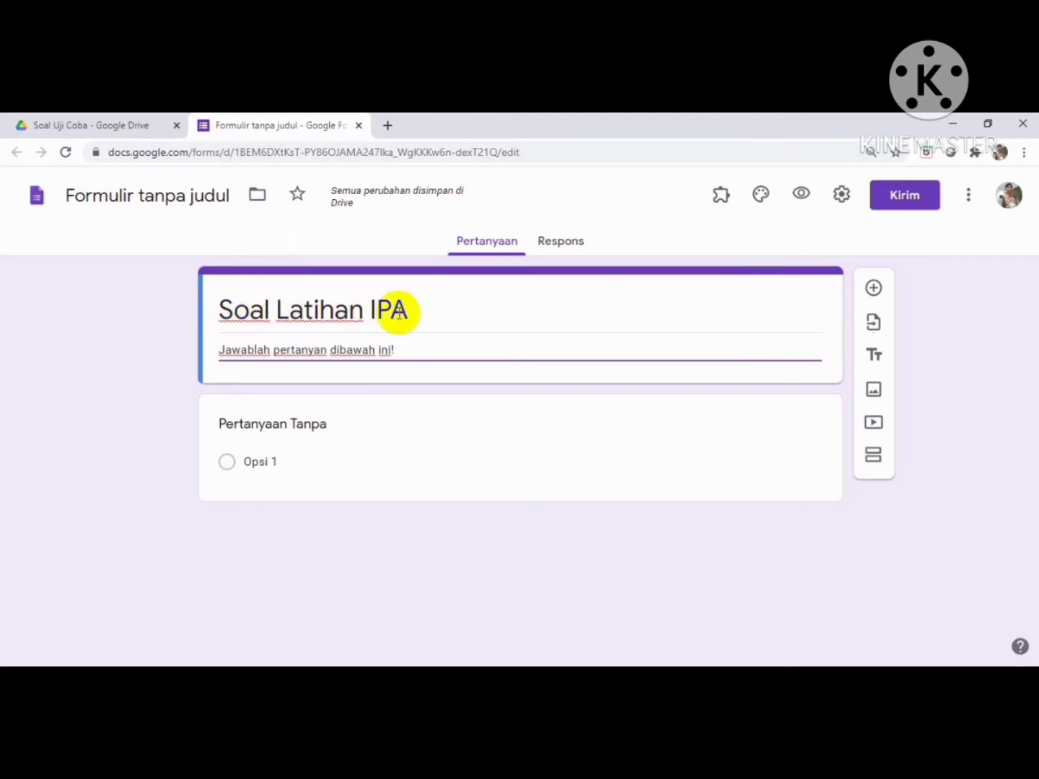
click(235, 196)
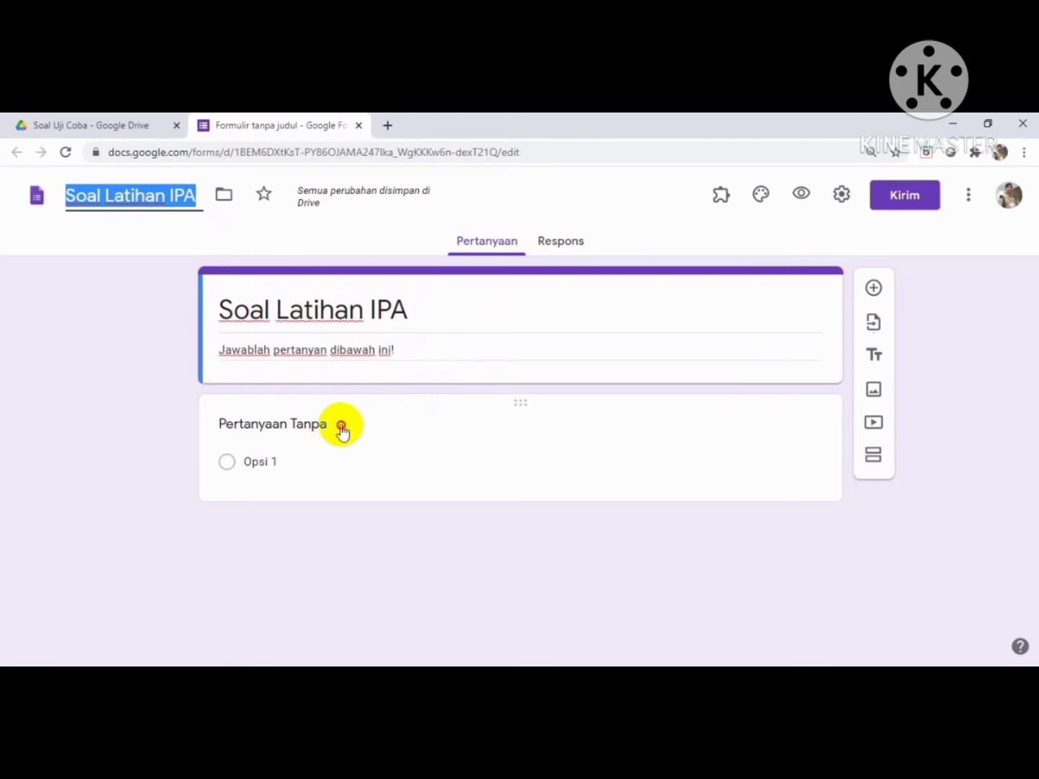
Step: Title the first question "Nama Peserta Didik", set its type to "Jawaban singkat" and make it required
click(341, 426)
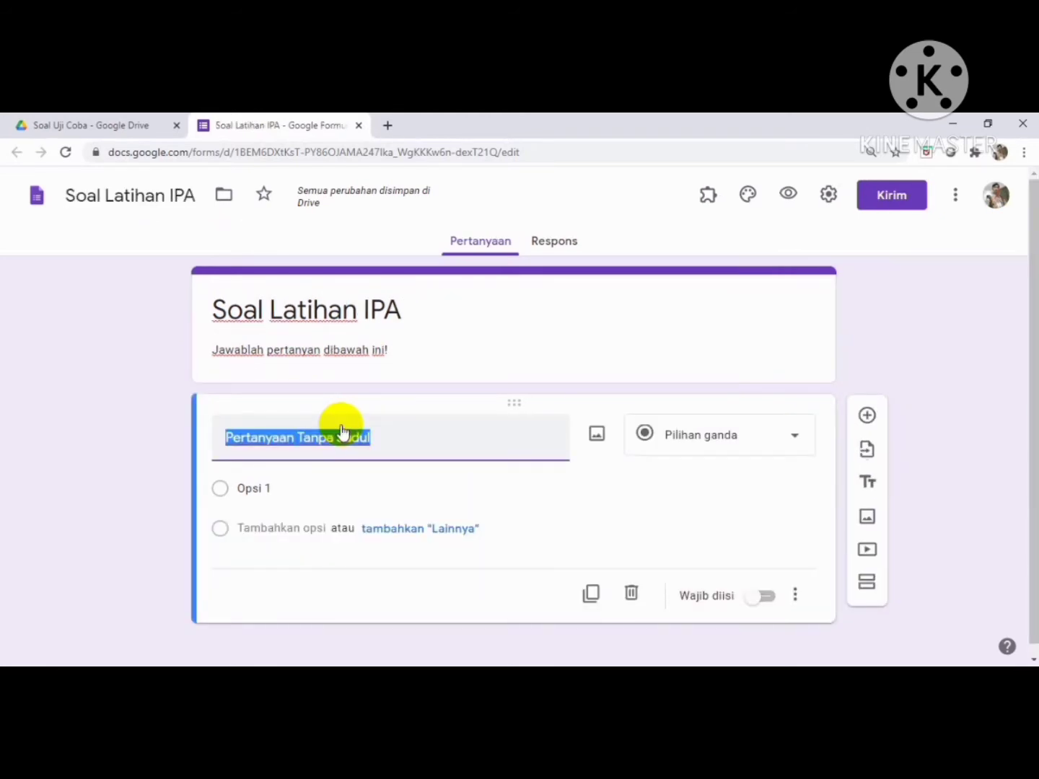
text(Nama )
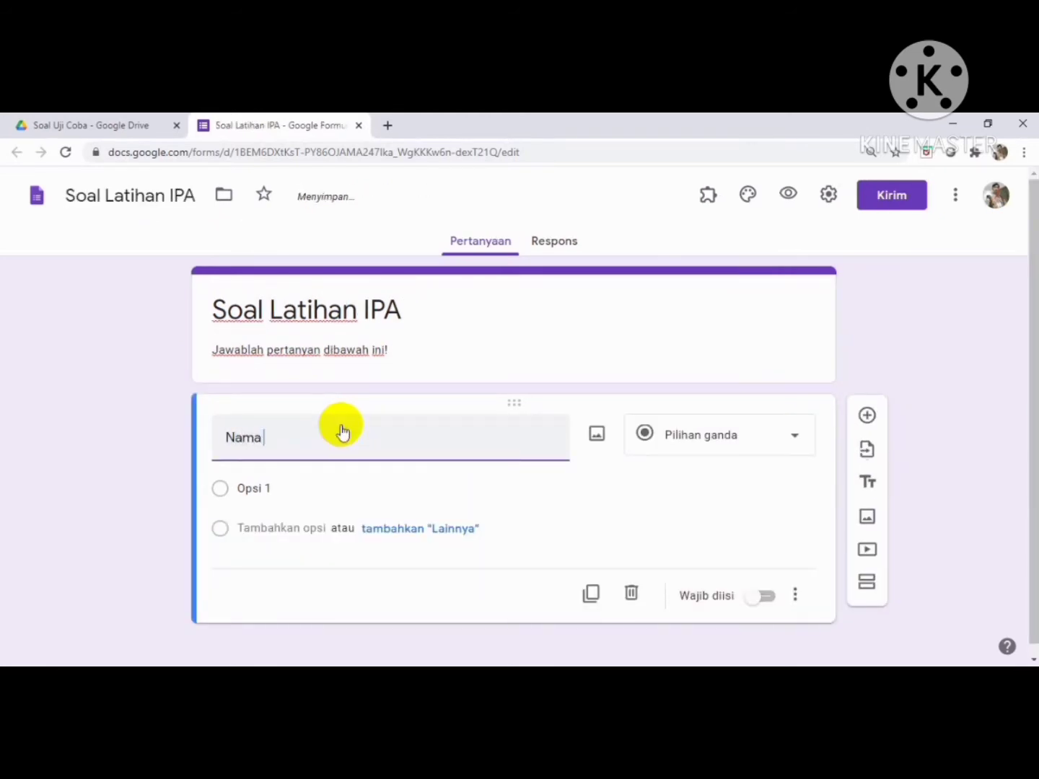
text(Peserta)
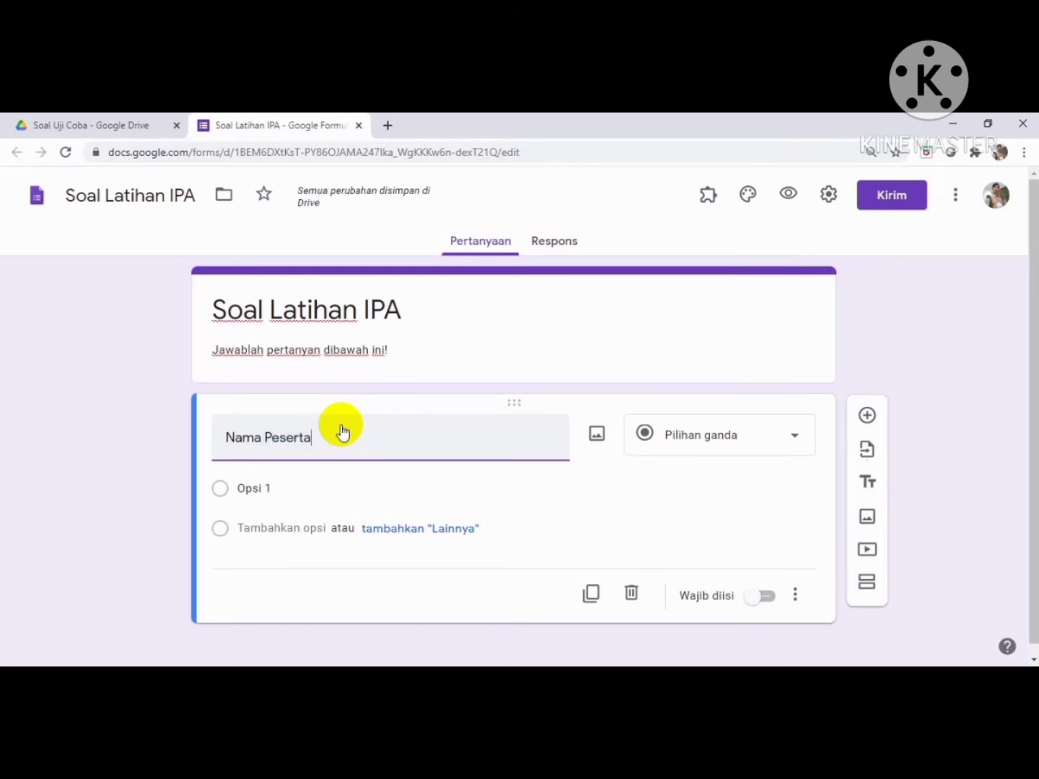
text( Didik)
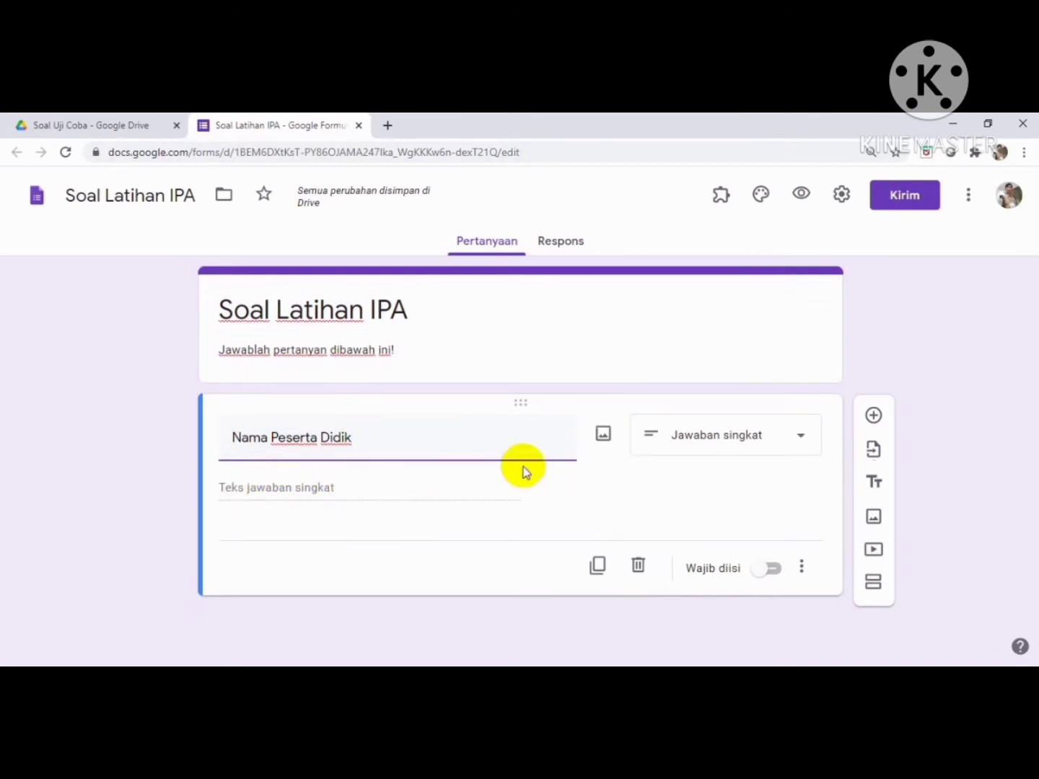
click(801, 437)
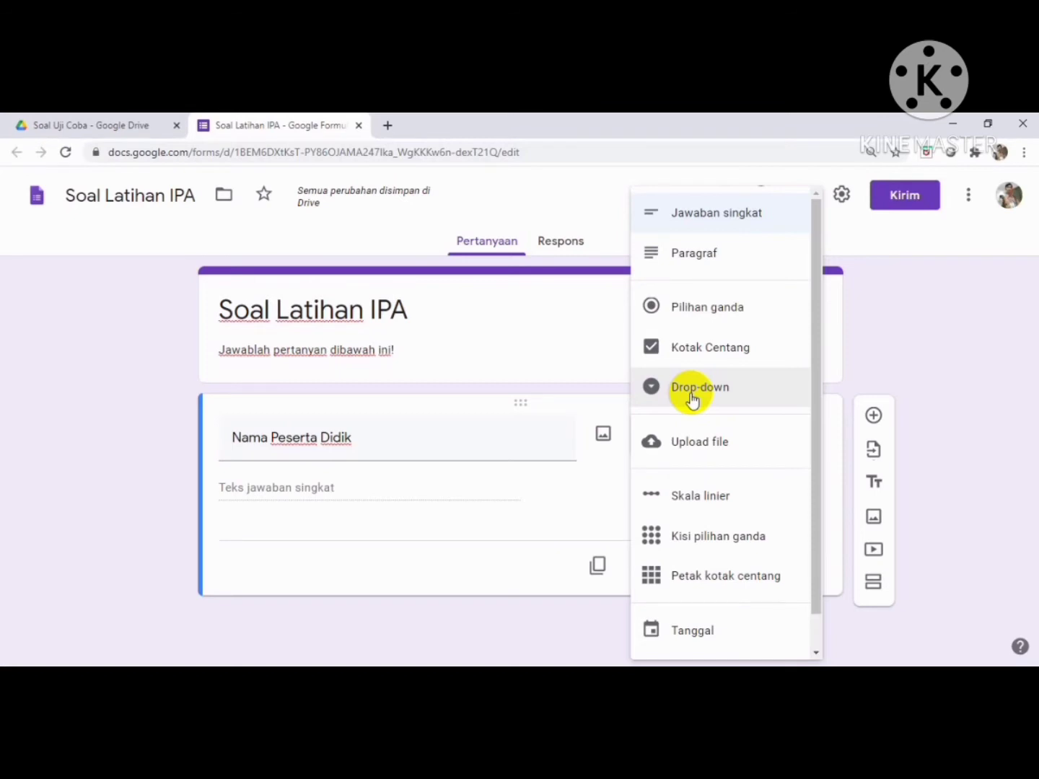
click(728, 215)
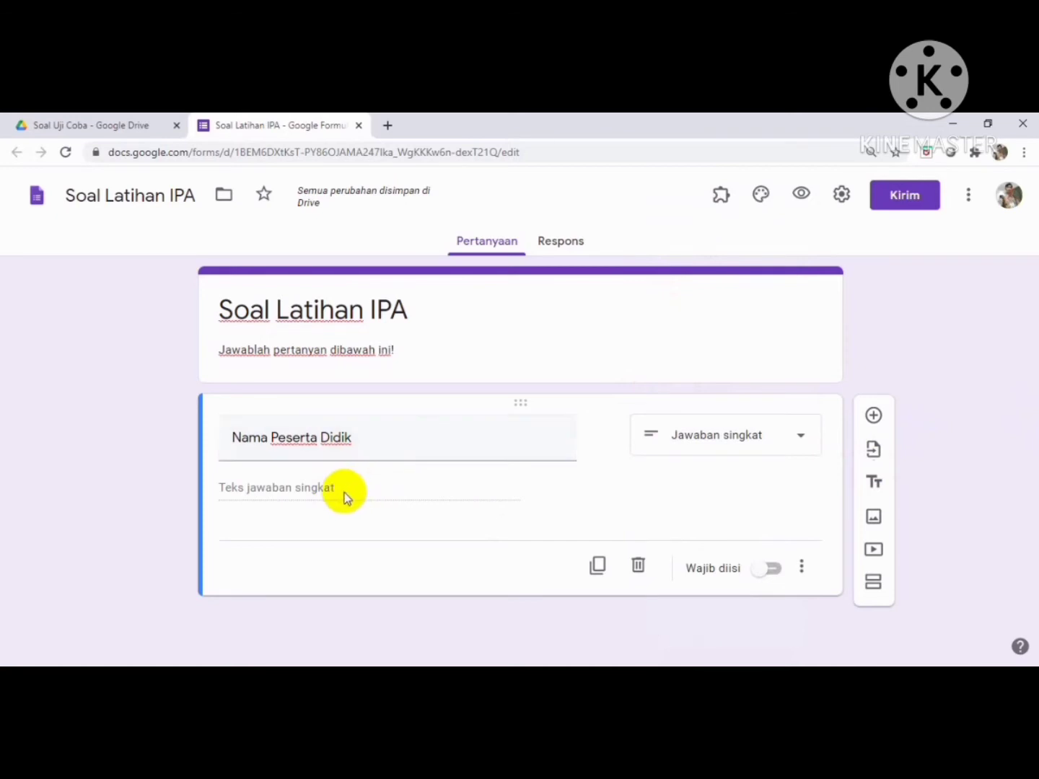
click(772, 570)
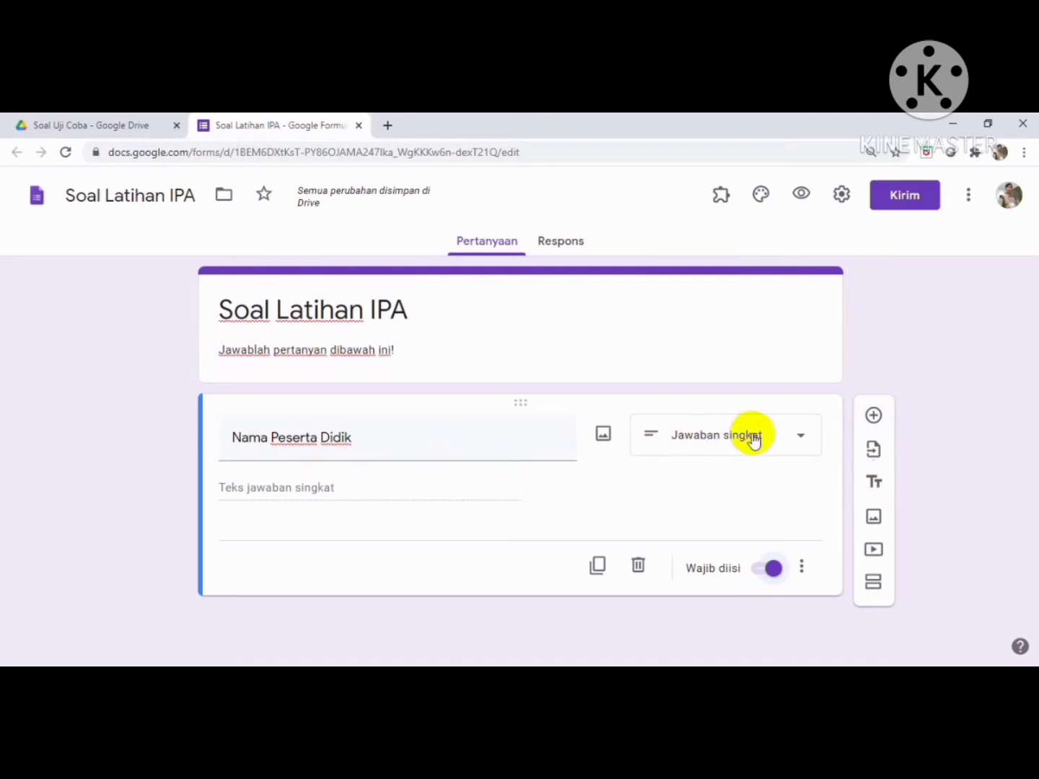
Step: Add a second question titled "Kelas" and set its answer type to Drop-down
click(874, 419)
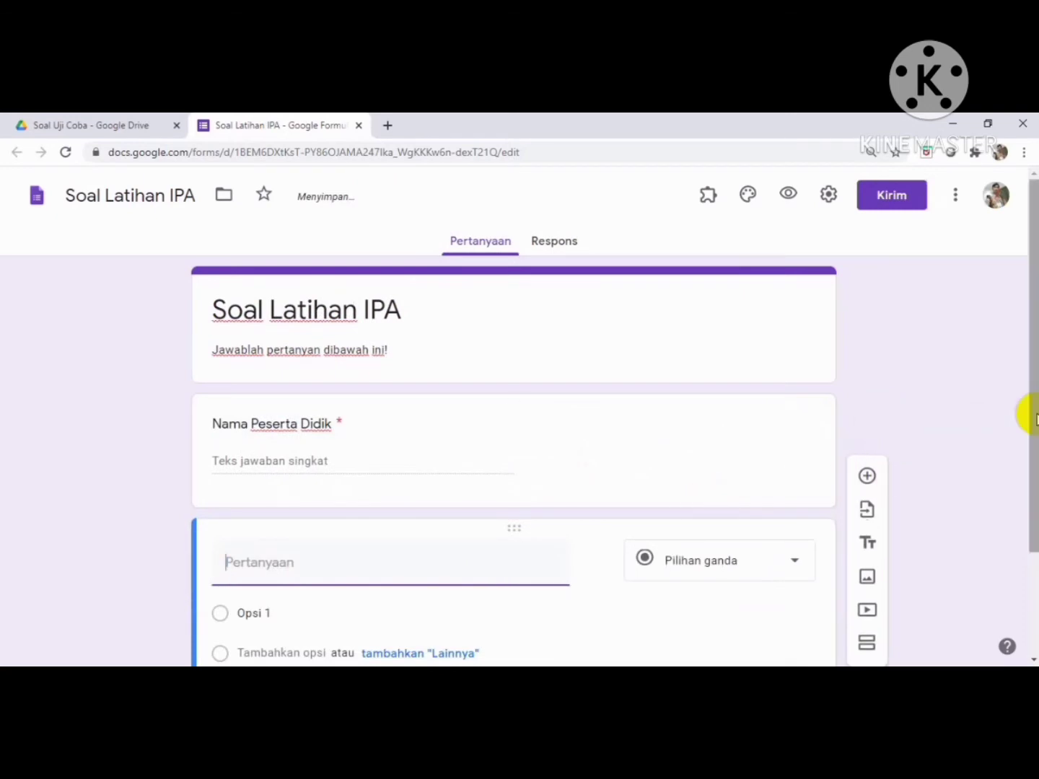
drag(1031, 401, 1033, 465)
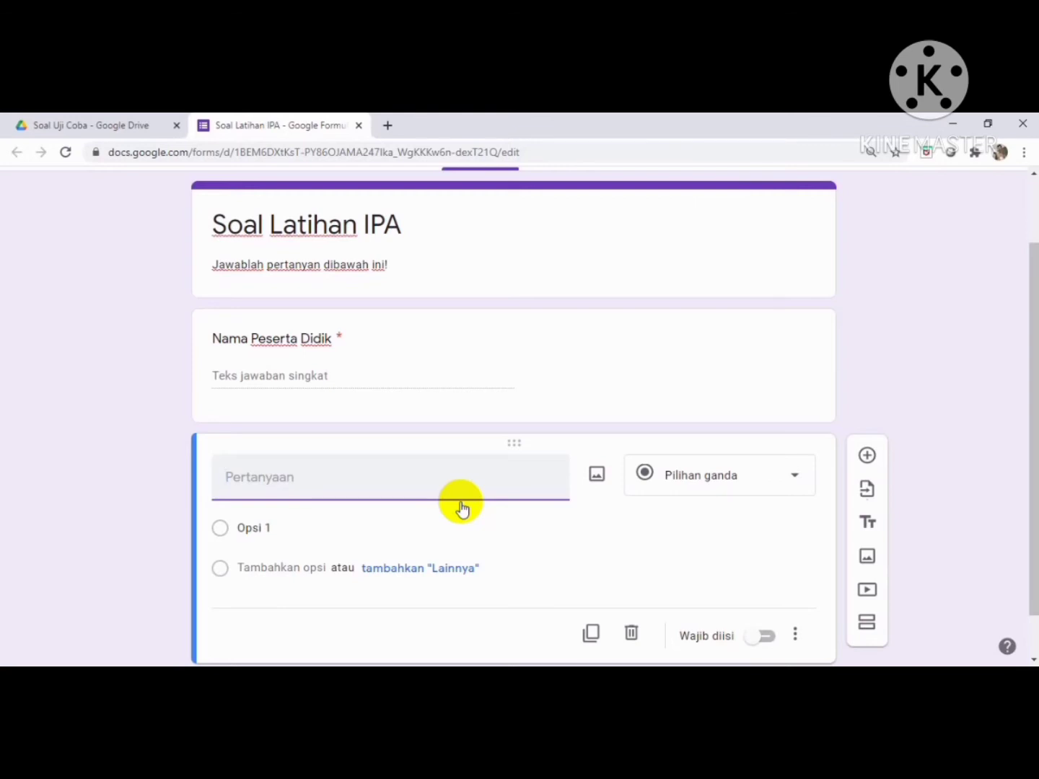
text(Kelas)
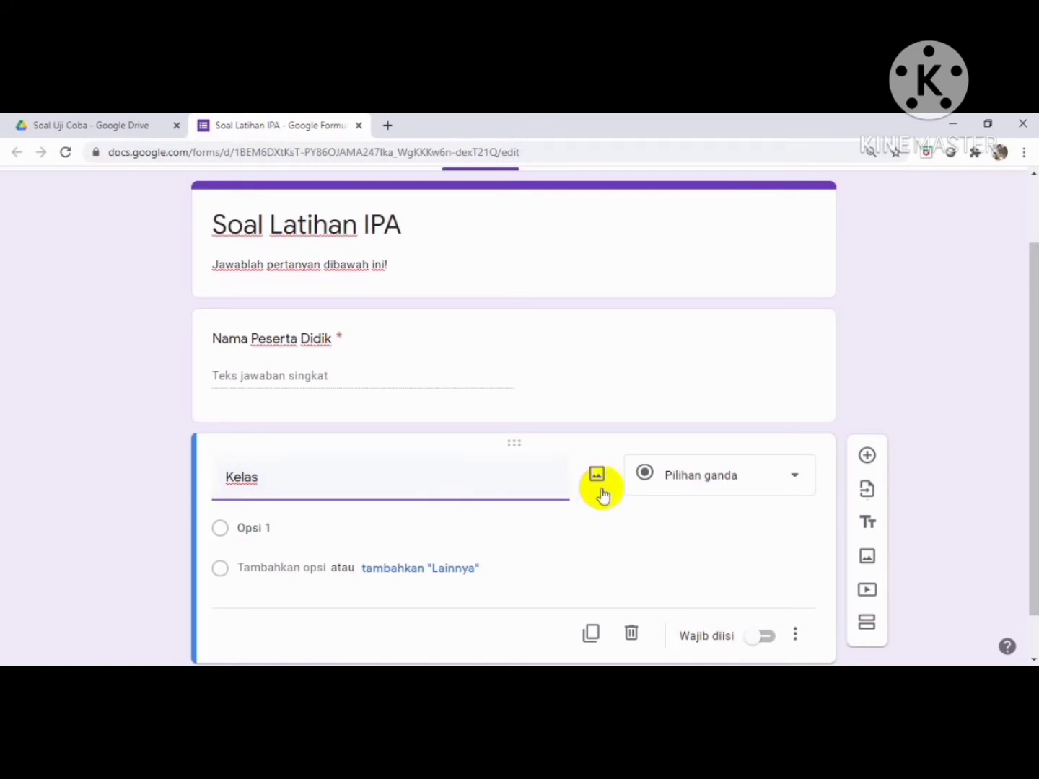
click(796, 480)
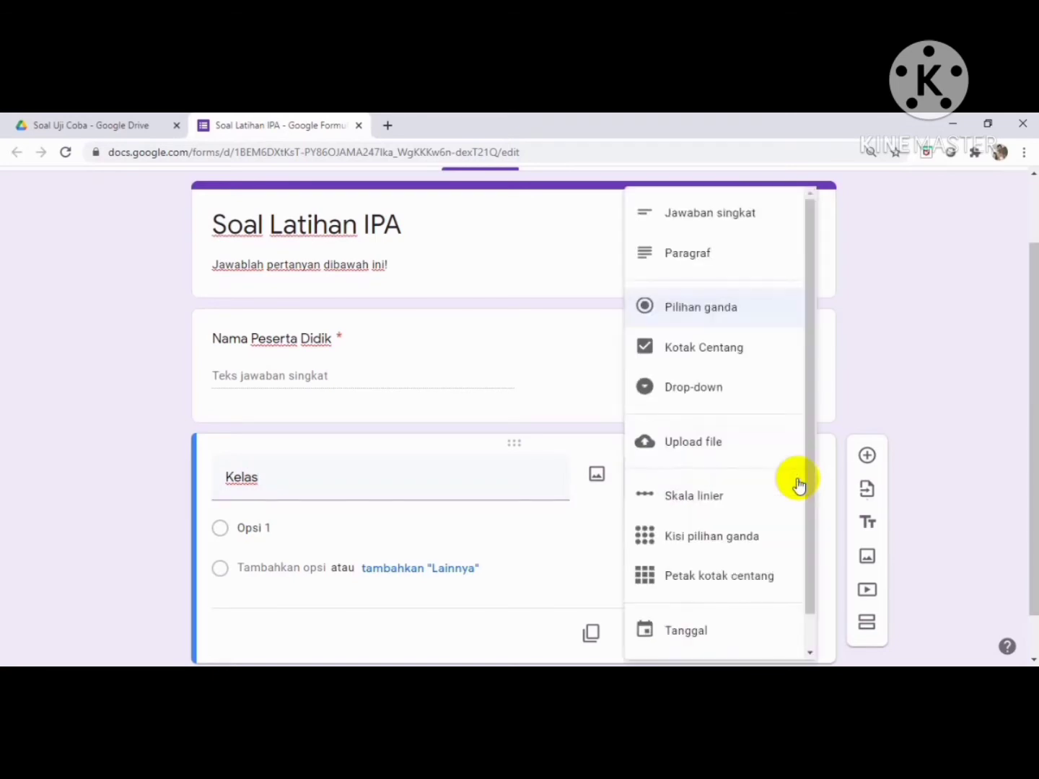
click(748, 390)
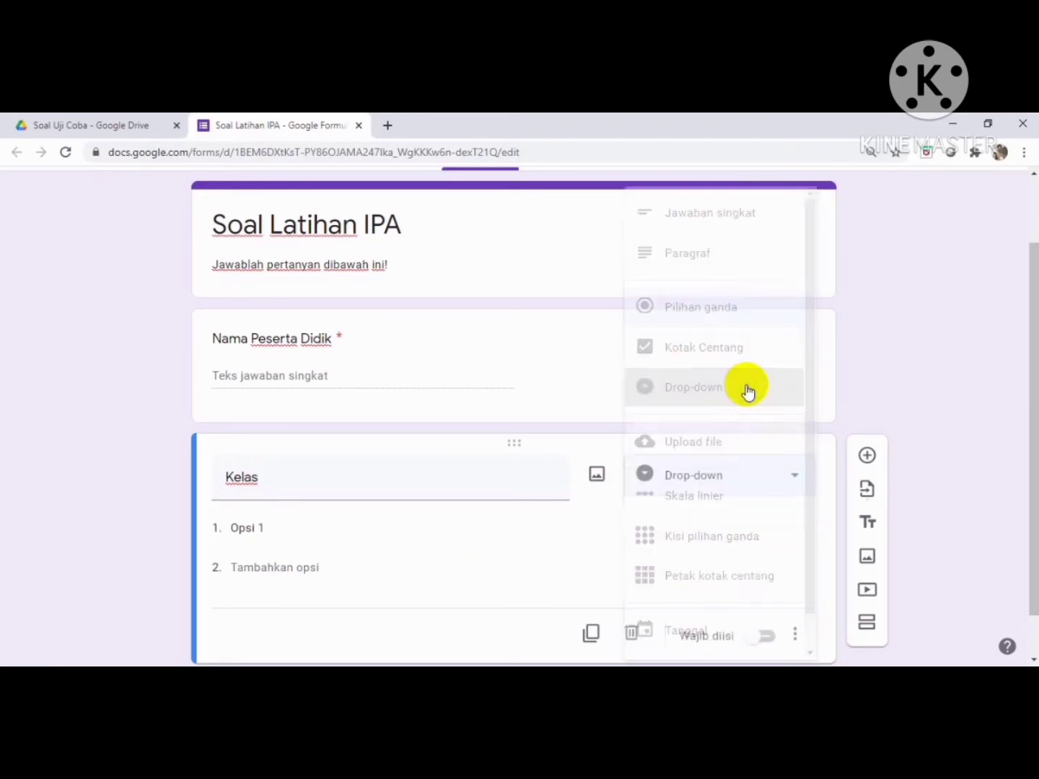
Step: Give the "Kelas" question the options "Kelas VI. A" and "Kelas VI.B" and make it required
click(295, 529)
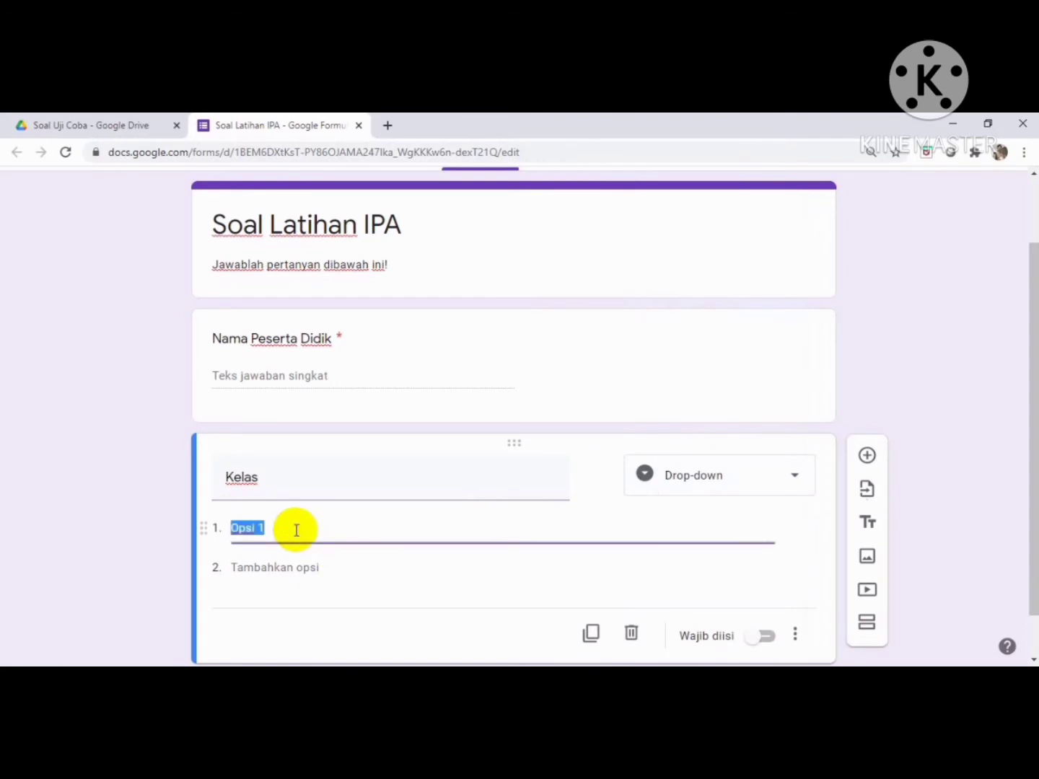
text(Kelas VI. A)
click(267, 569)
text(kela)
key(BackSpace)
key(BackSpace)
key(BackSpace)
key(BackSpace)
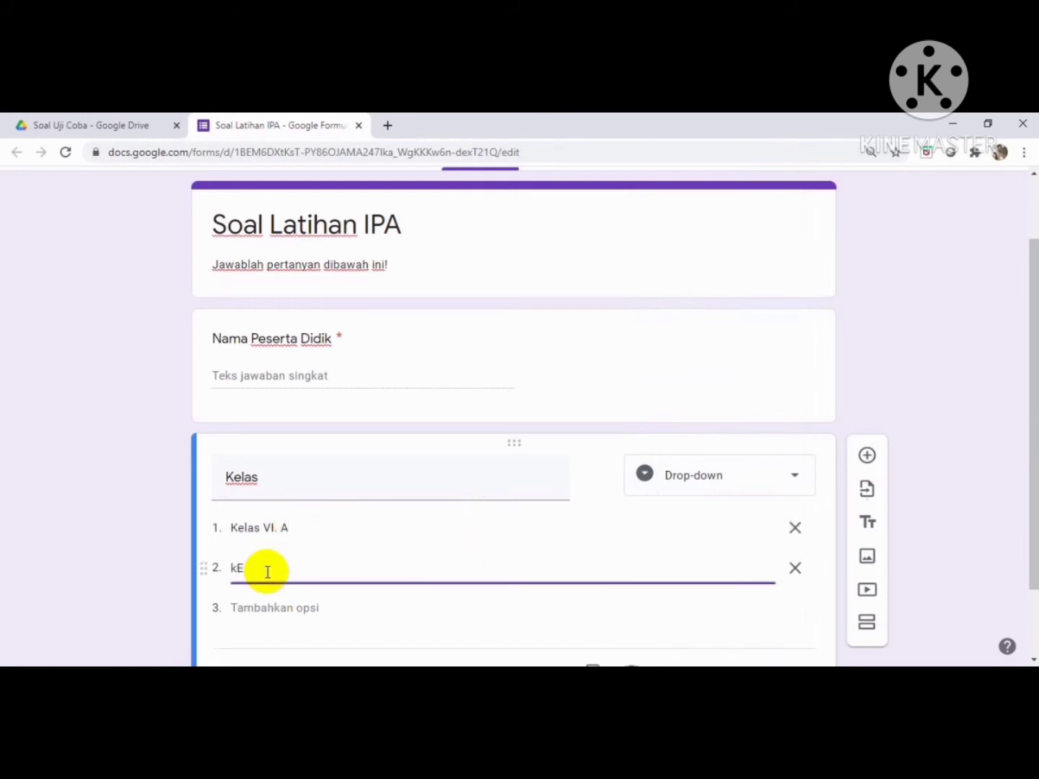
text(Kelas VI.B)
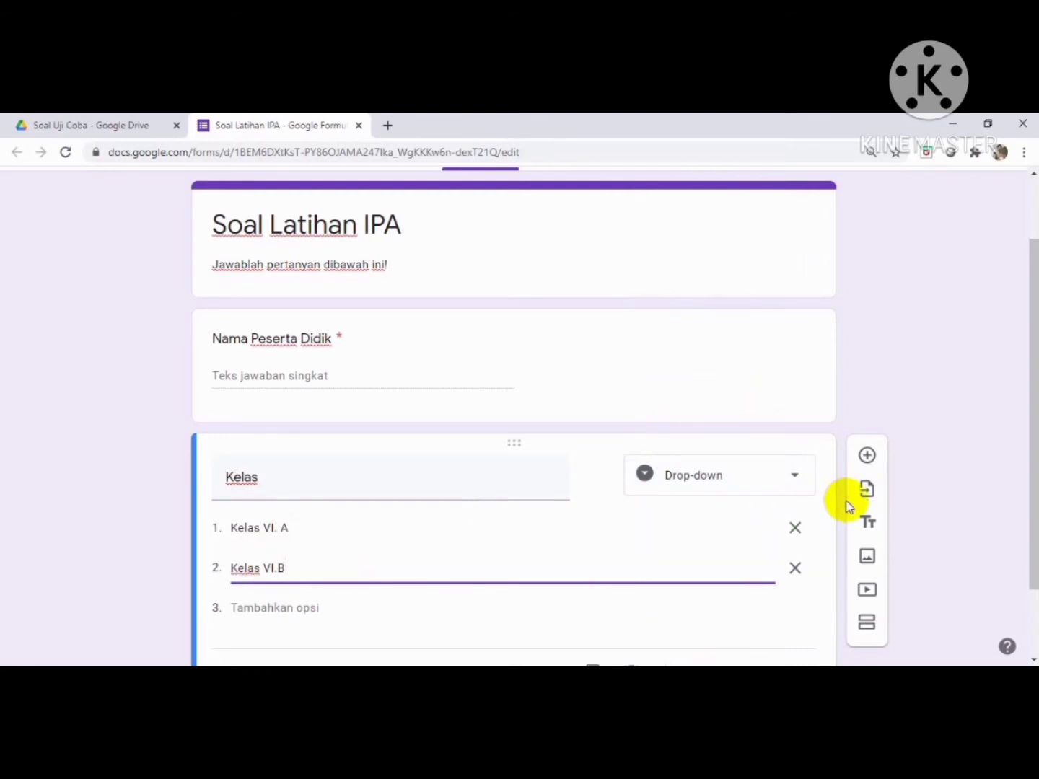
drag(1034, 382, 1031, 447)
click(769, 588)
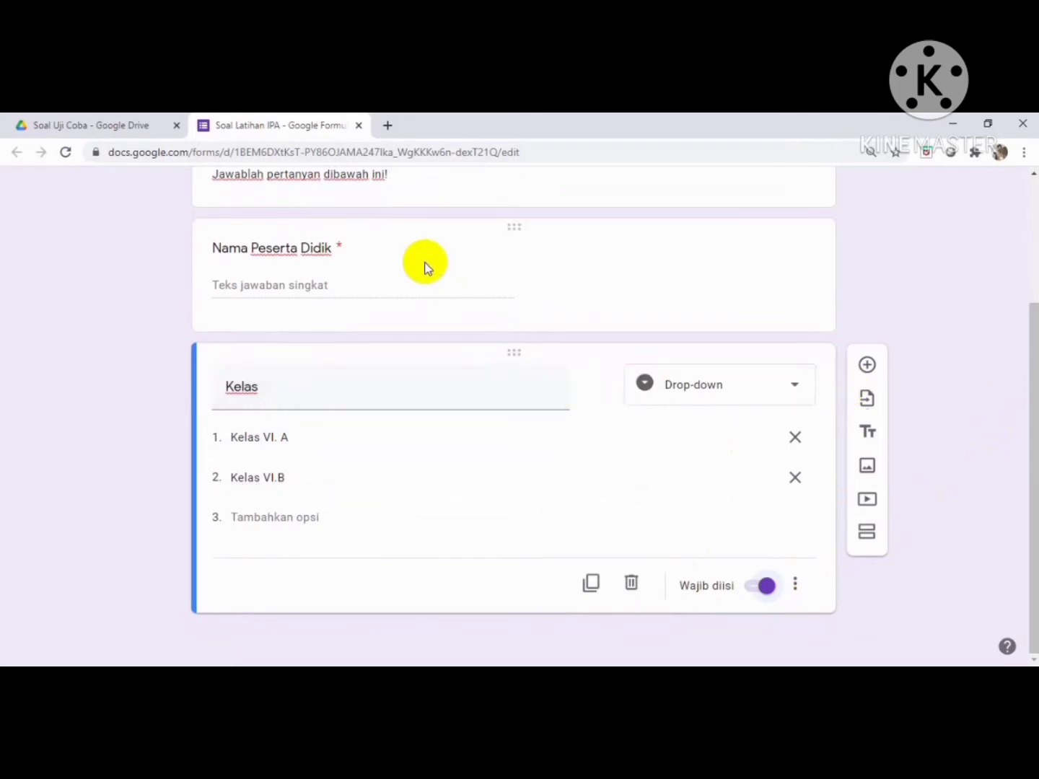
Step: Add a third question titled "Kaki ayam cocok untuk..." with the answer type Pilihan ganda
click(867, 365)
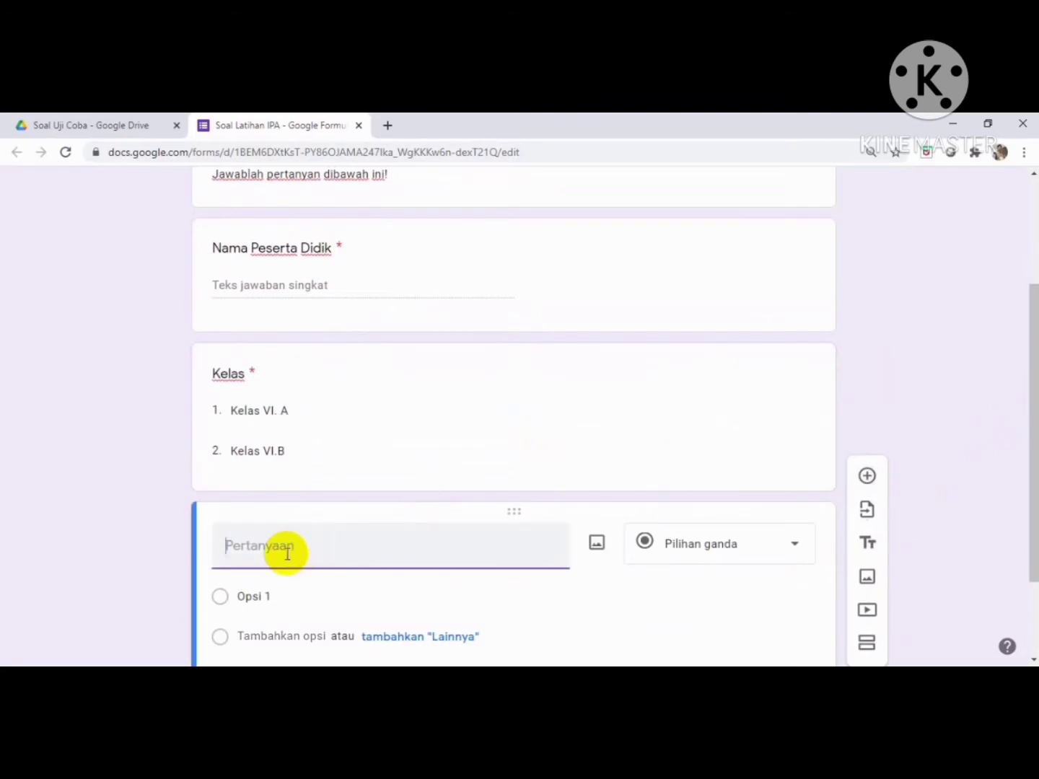
text(k)
key(BackSpace)
text(Kaku)
key(BackSpace)
text(i ayam cocok)
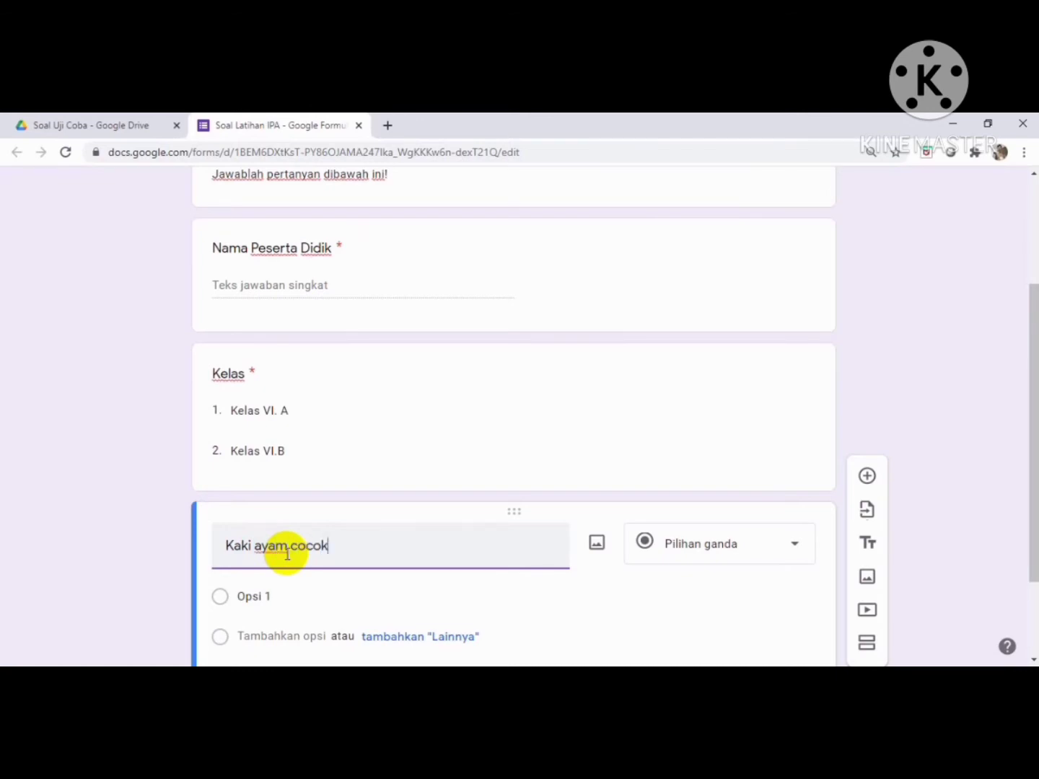
text( untuk...)
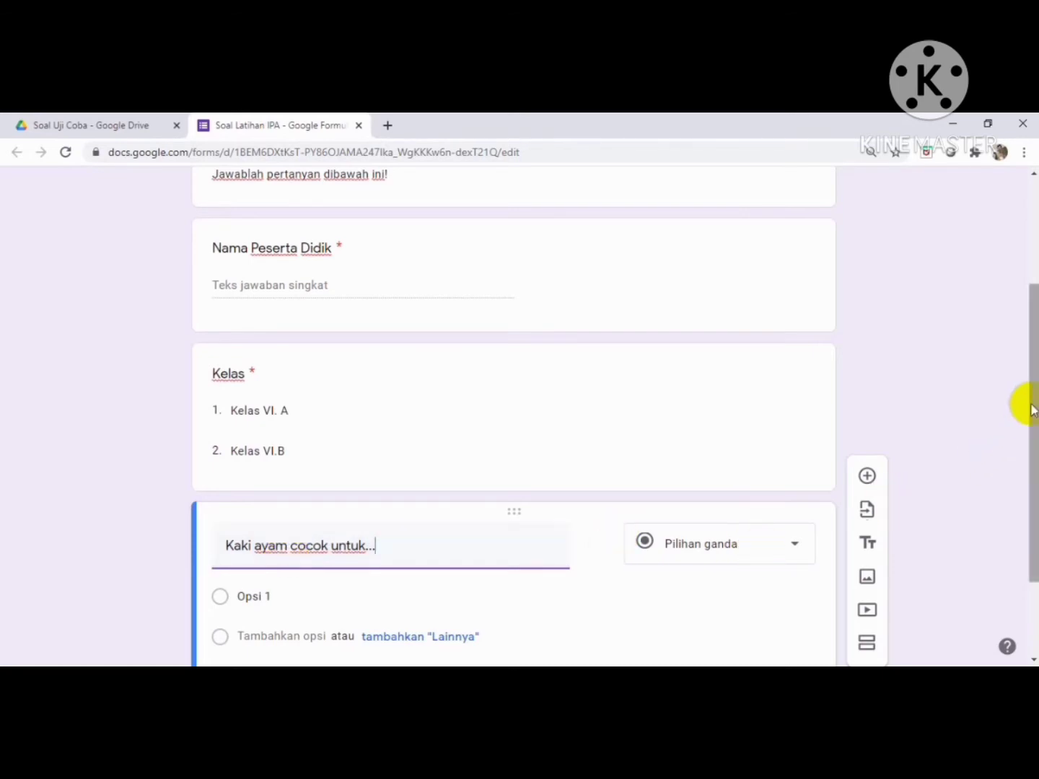
drag(1027, 401, 1031, 488)
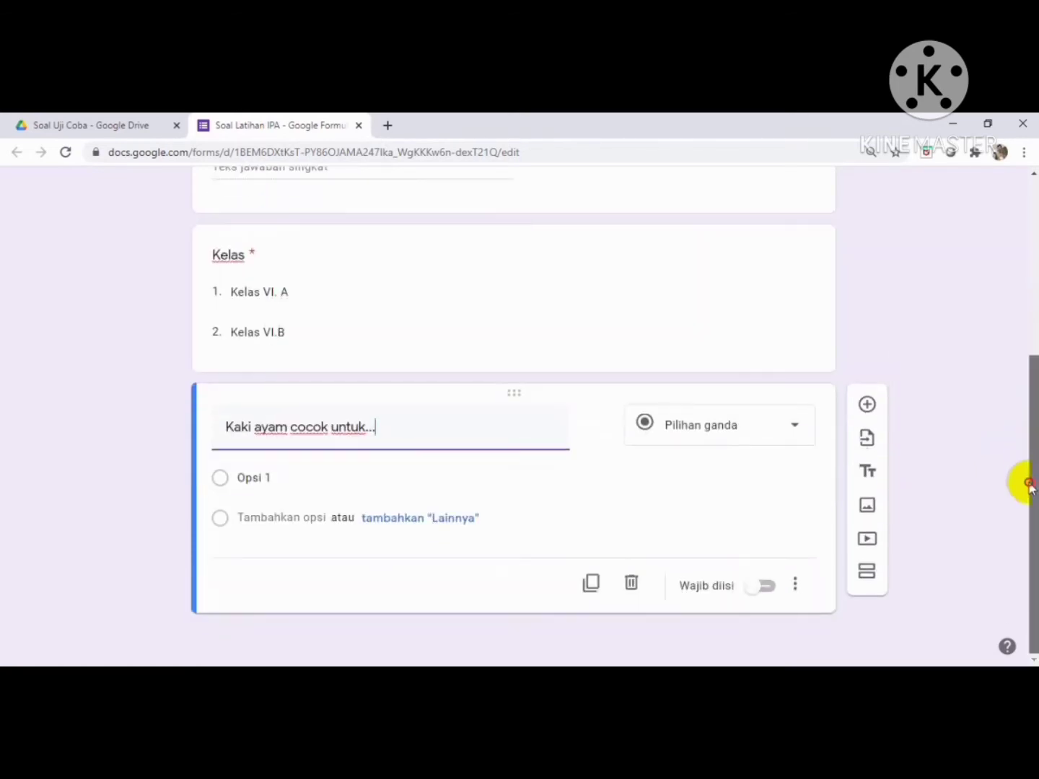
click(796, 431)
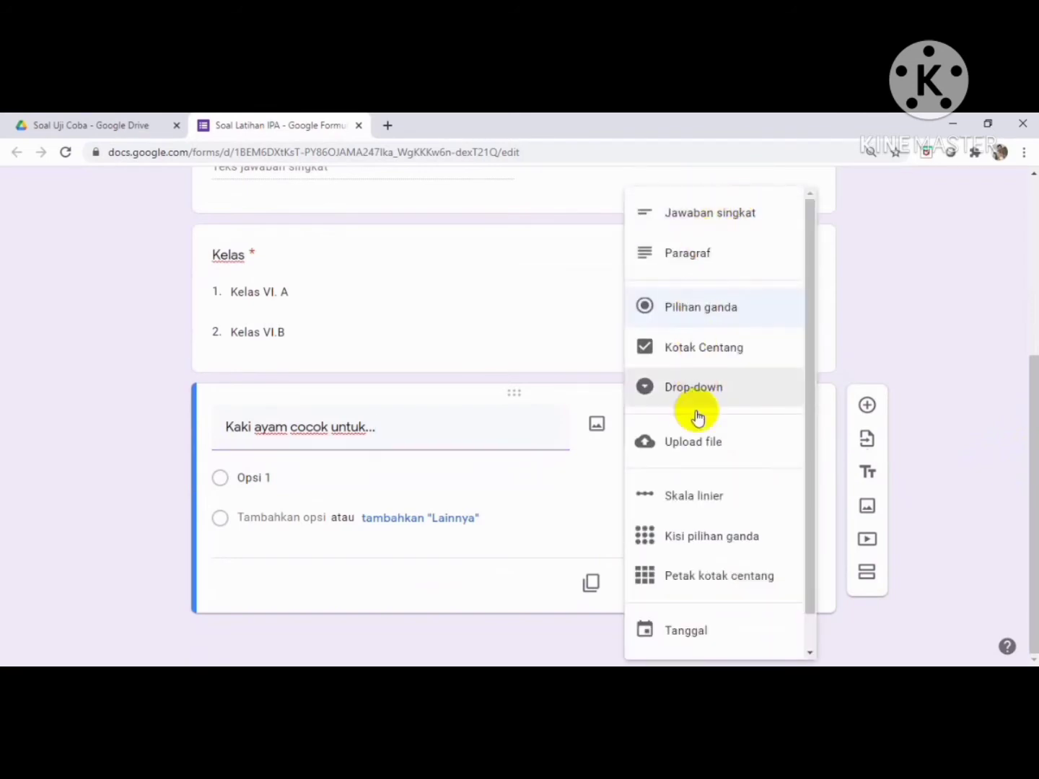
click(699, 316)
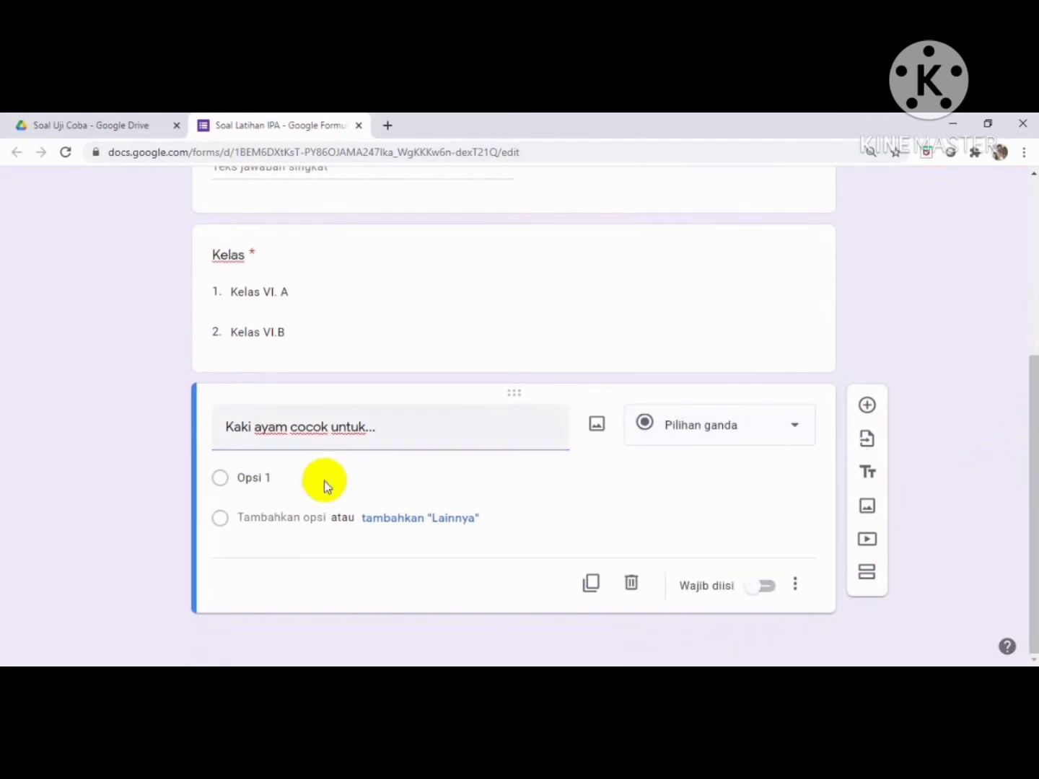
Step: Give the chicken-feet question the options "memanjat", "bertengger", "berenang" and "mengais" and make it required
click(278, 483)
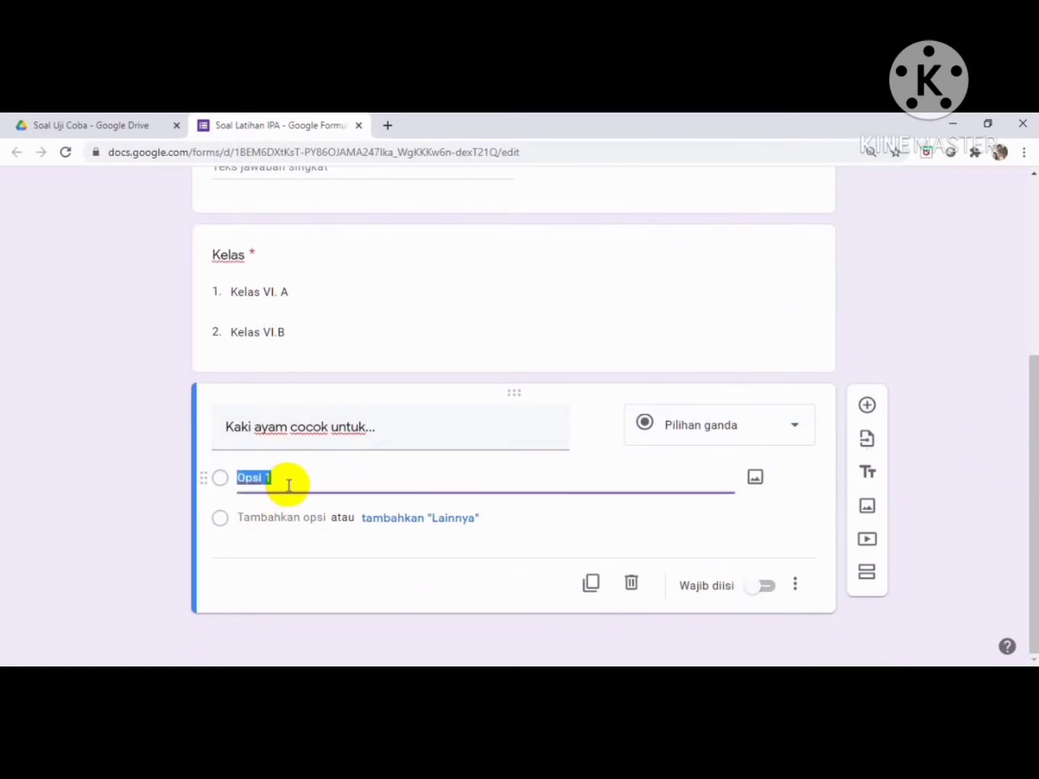
text(meman)
text(jat)
click(302, 518)
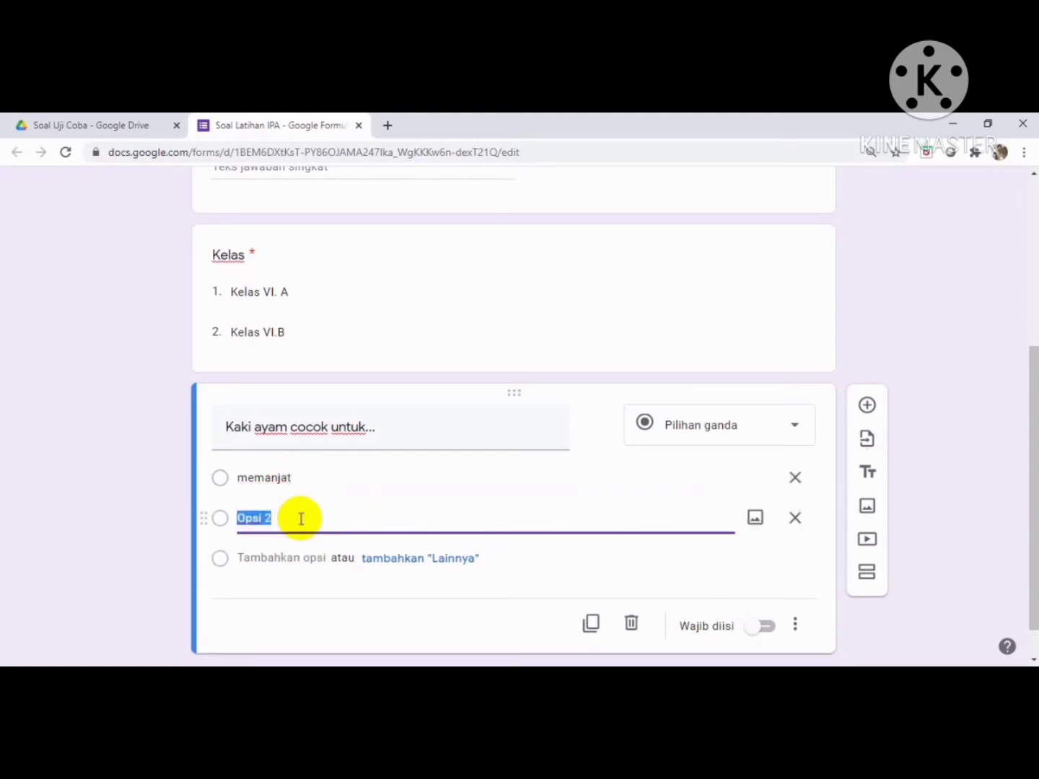
text(bertengger)
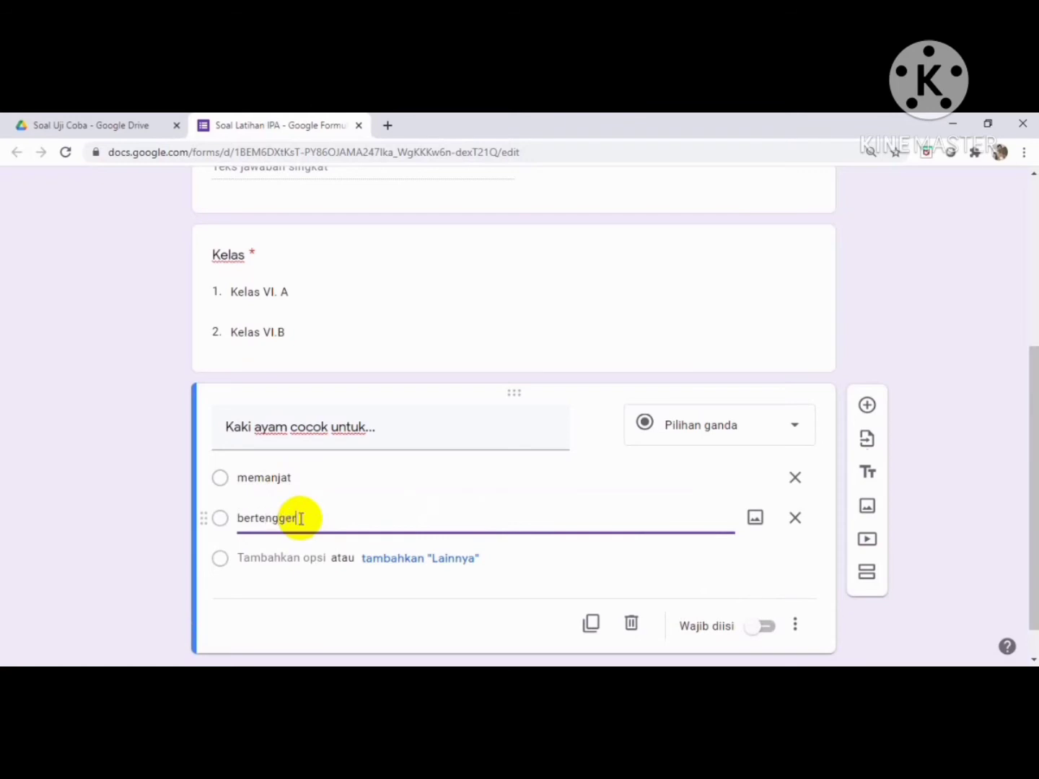
click(282, 558)
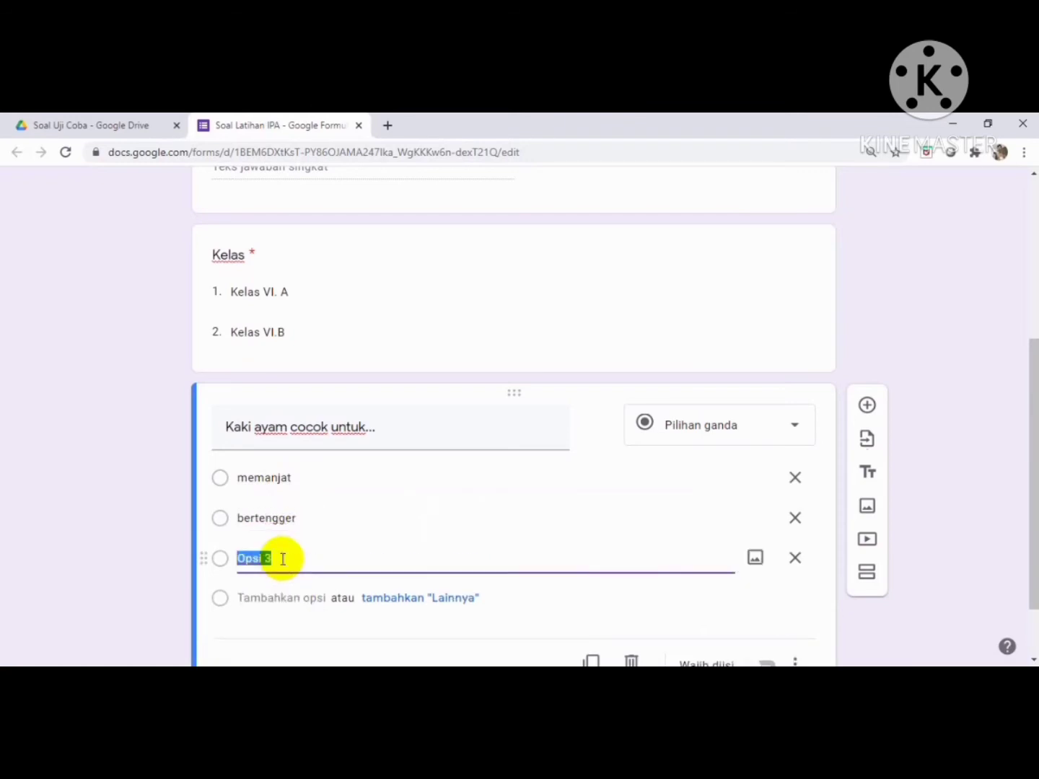
text(berena)
key(BackSpace)
key(BackSpace)
click(273, 598)
text(mengais)
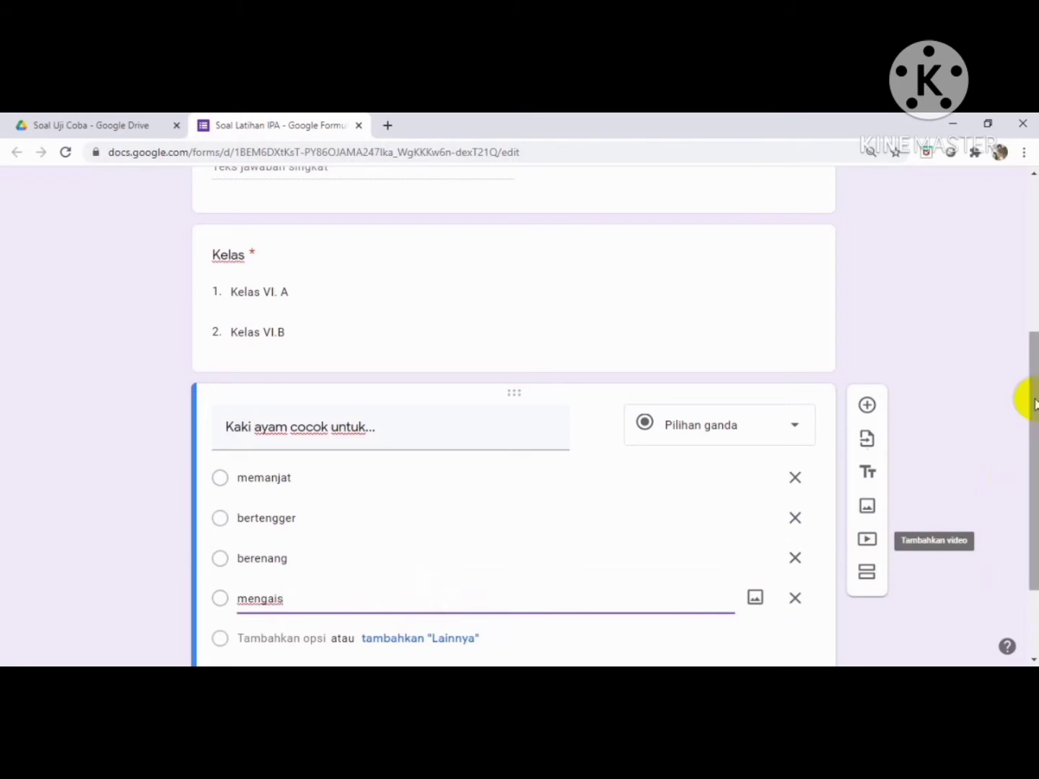
drag(1027, 399, 1027, 465)
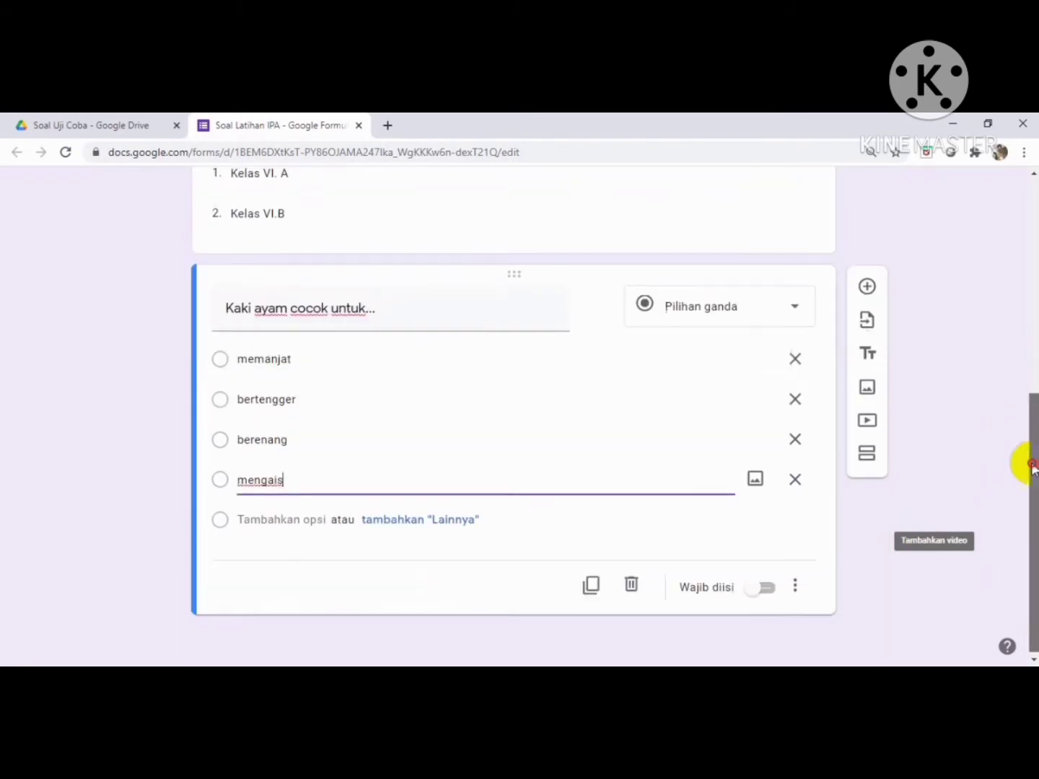
click(768, 588)
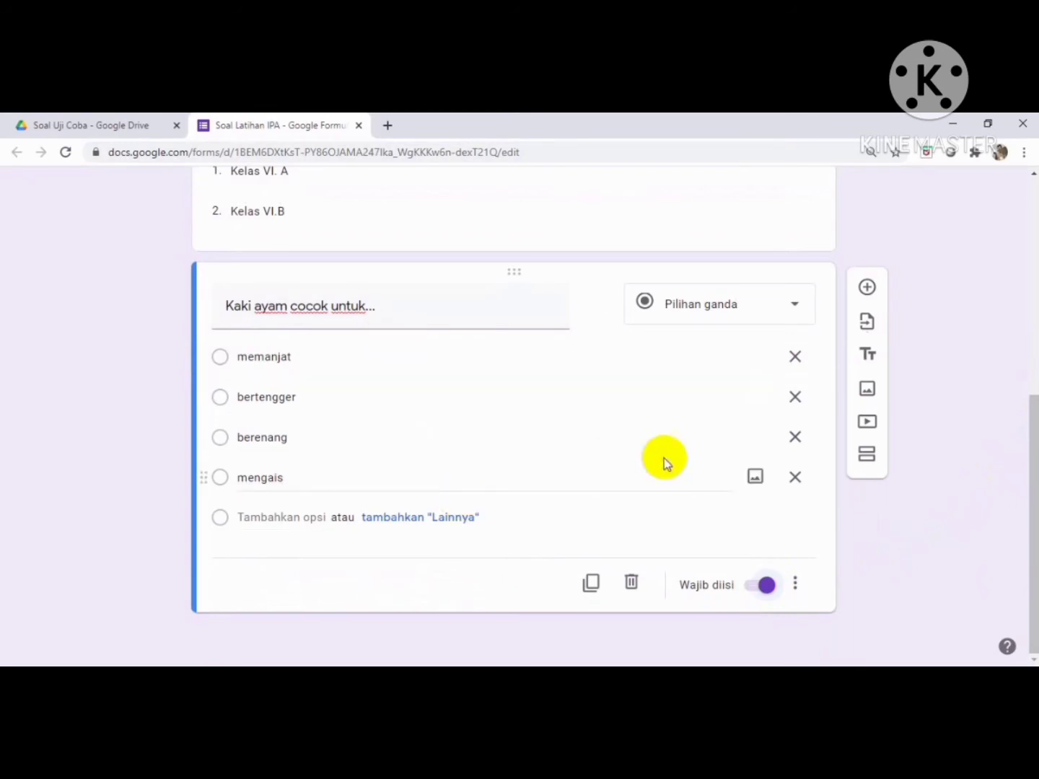
Step: Add a multiple-choice question titled "Contoh hewan yang mampu beradaptasi dengan lingkungan yang dingin adalah..."
click(866, 289)
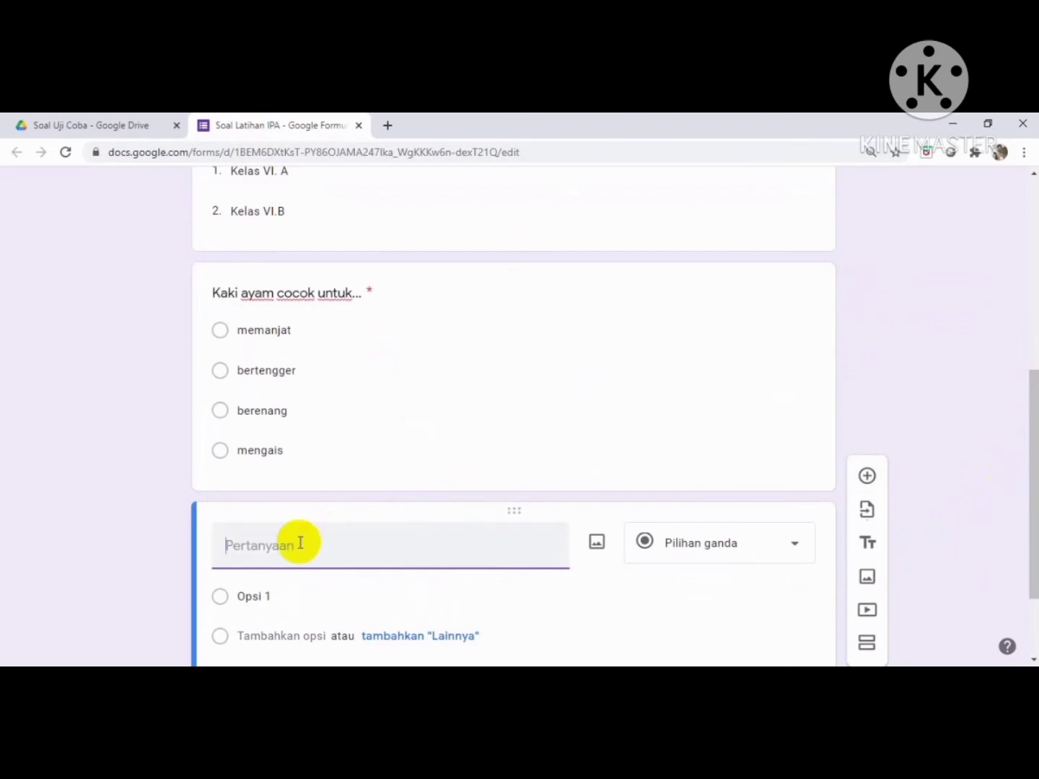
text(Contoh he)
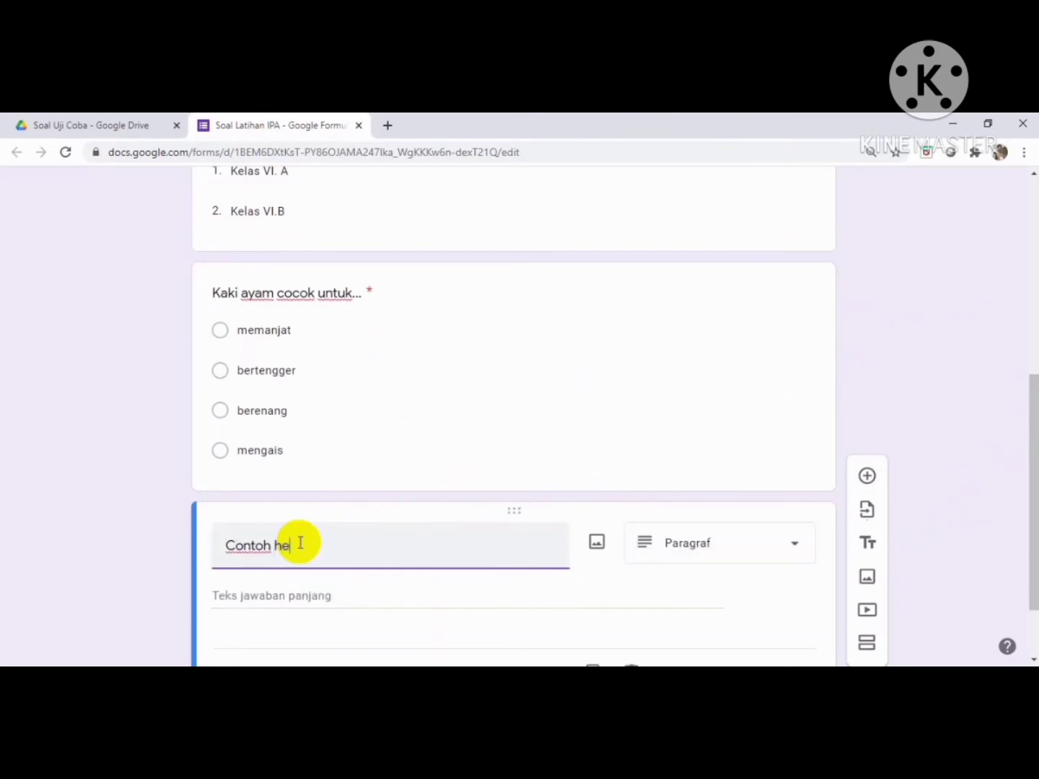
text(wan yang mampu berada)
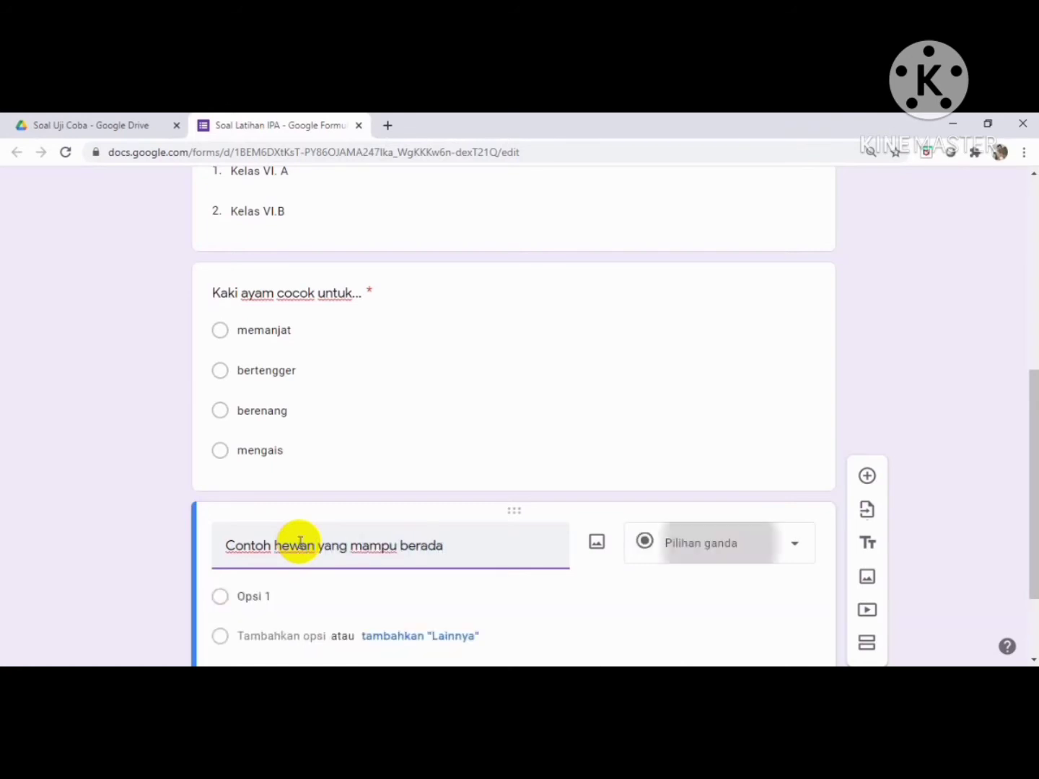
text(p)
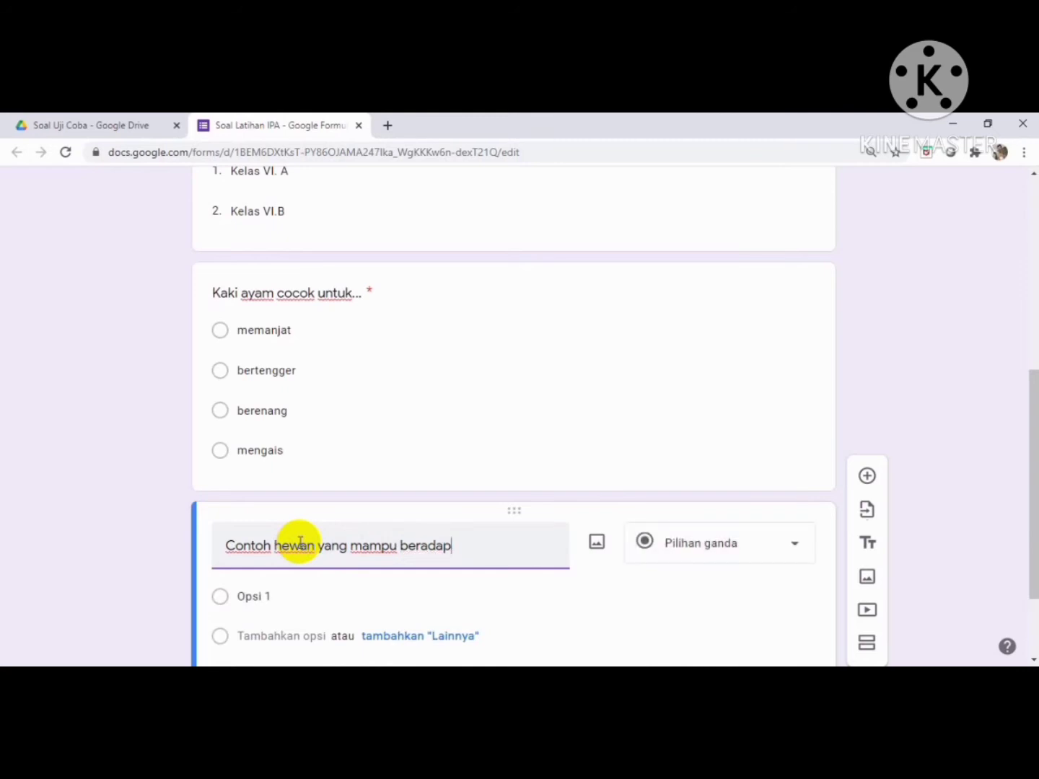
text(tasi dengan)
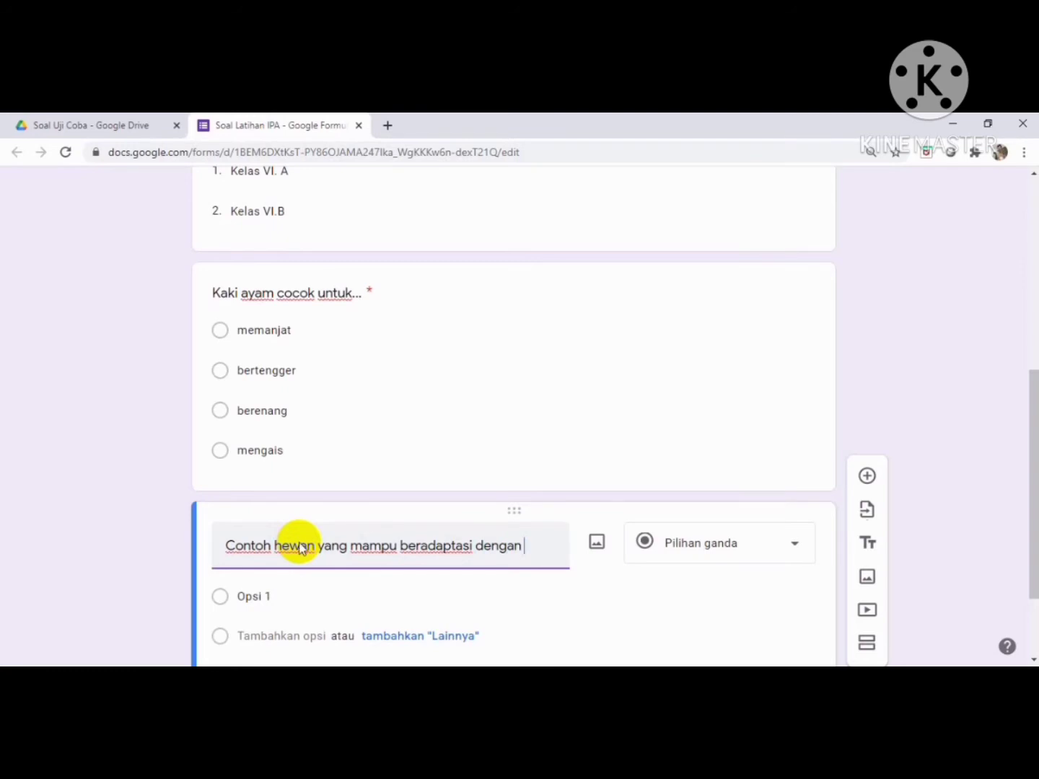
text( lingkungan)
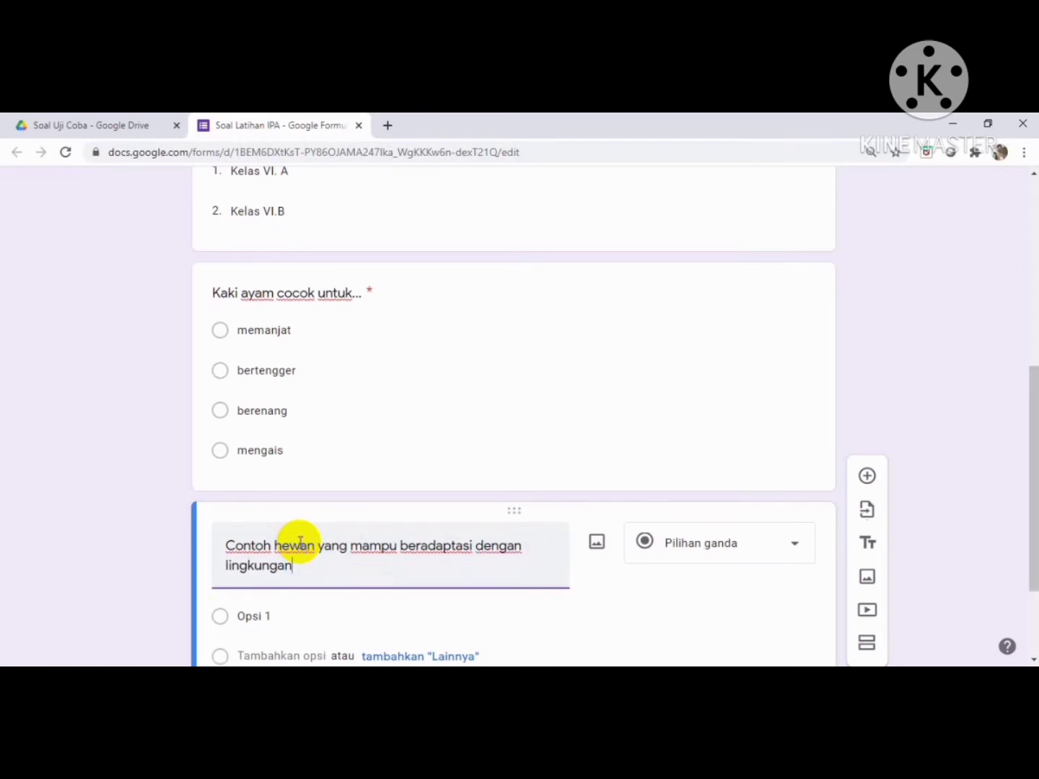
text( yang dingin adalah...)
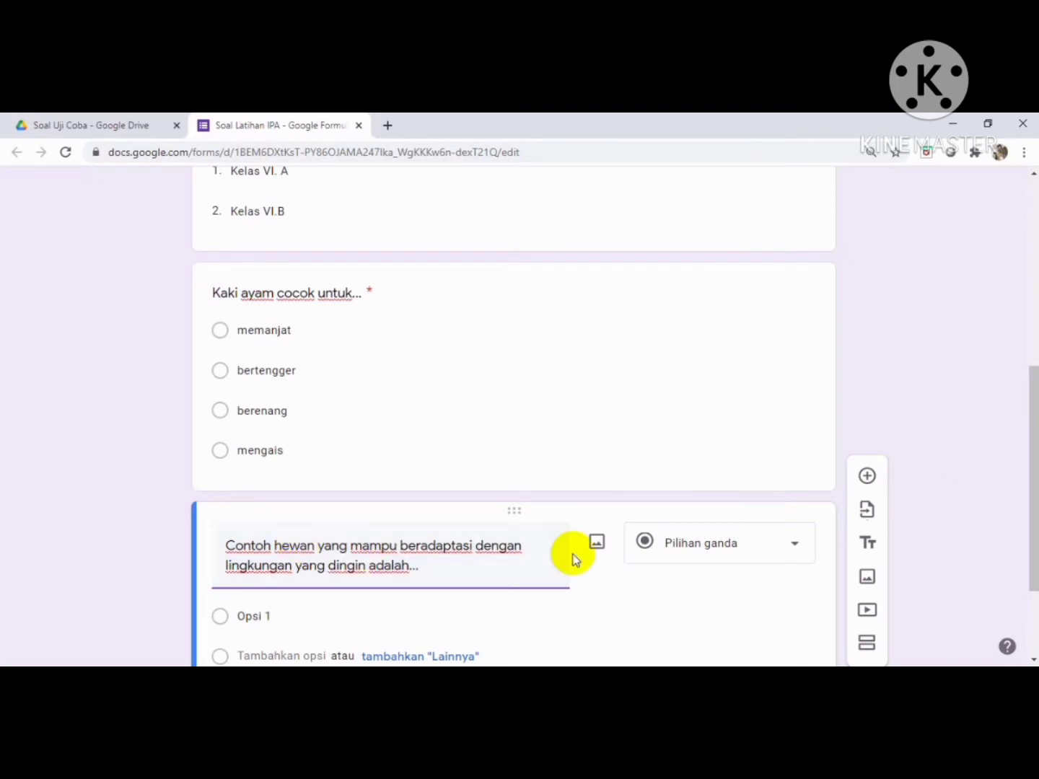
drag(1031, 410, 1034, 459)
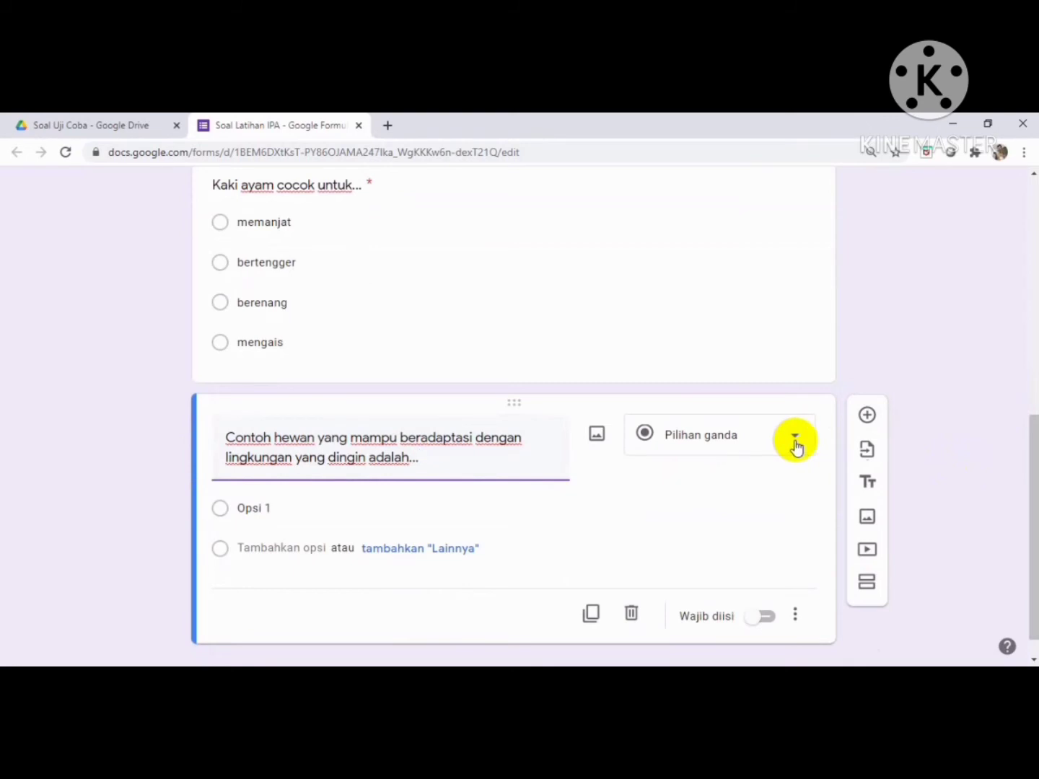
Step: Give the cold-environment animal question the options "unta", "penguin", "gajah" and "ayam" and make it required
click(302, 510)
text(un)
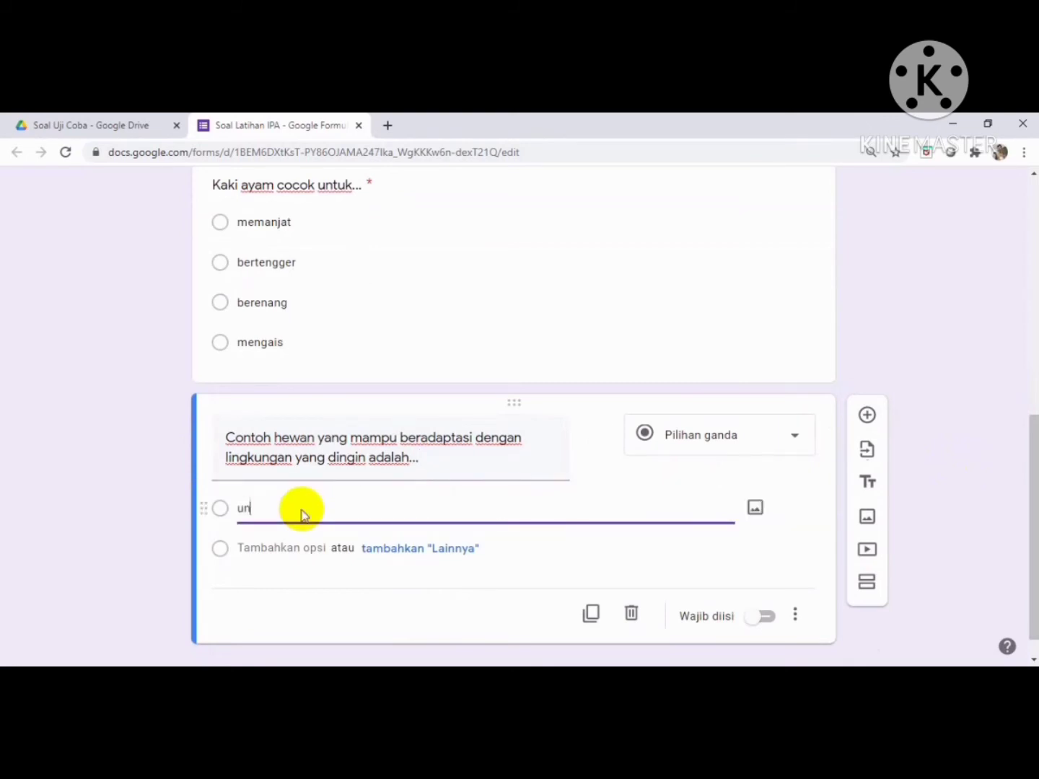
text(ta)
click(276, 550)
text(peng)
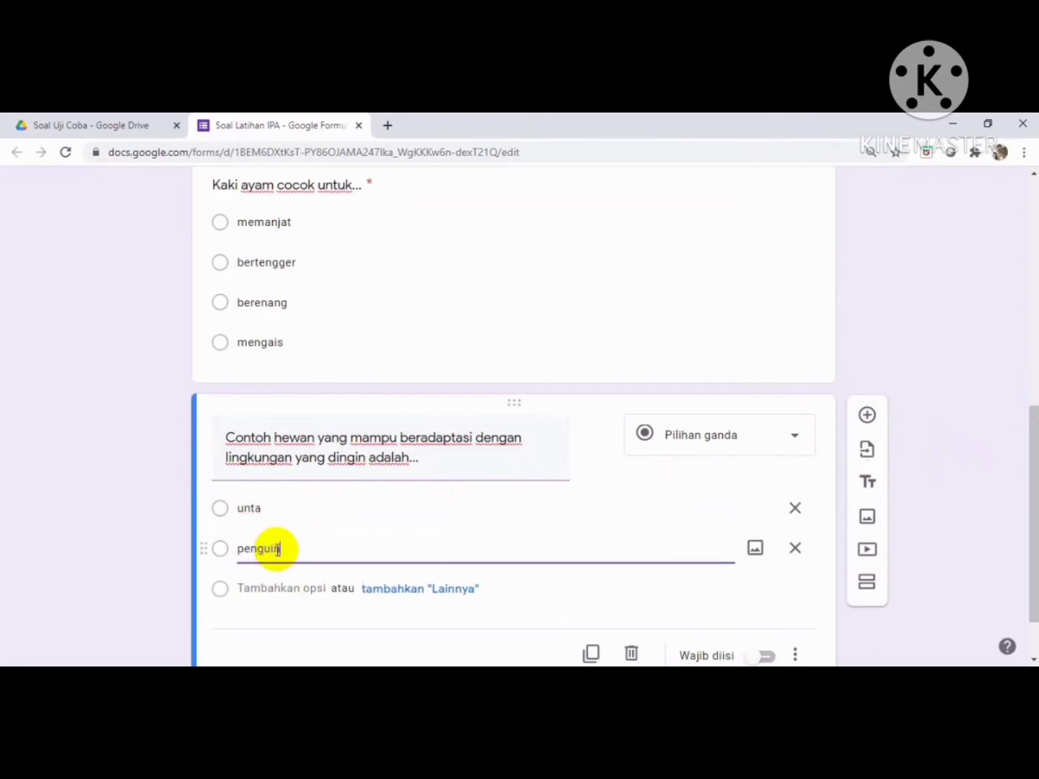
text(uin)
click(262, 589)
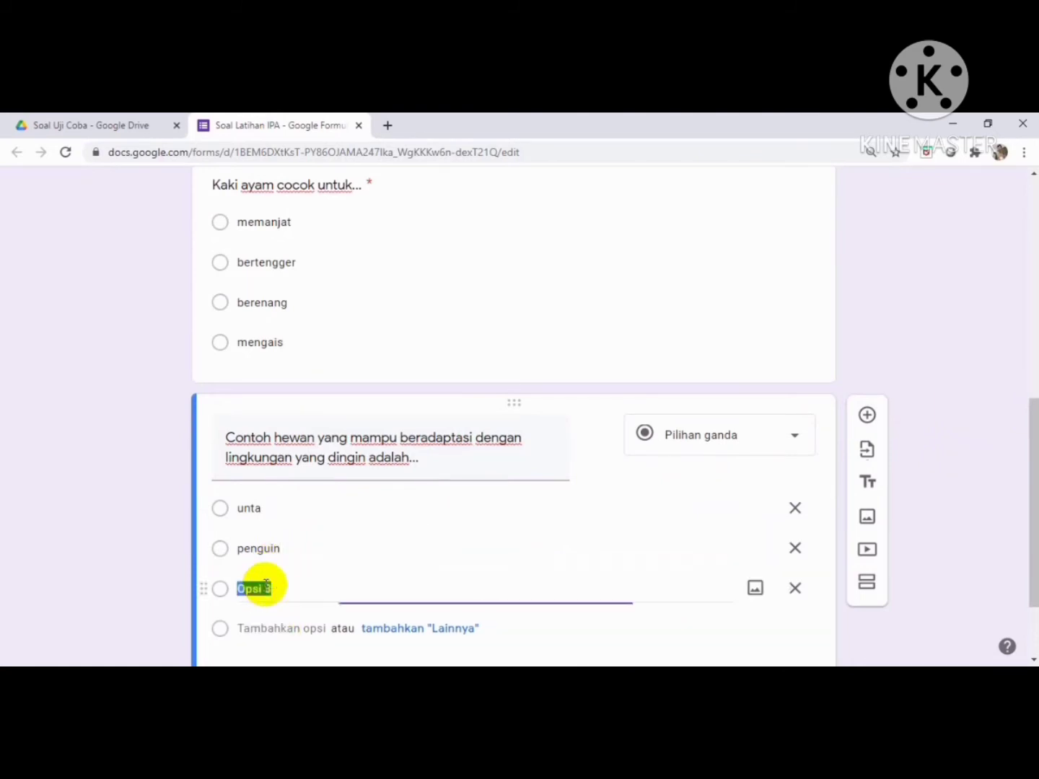
text(gajah)
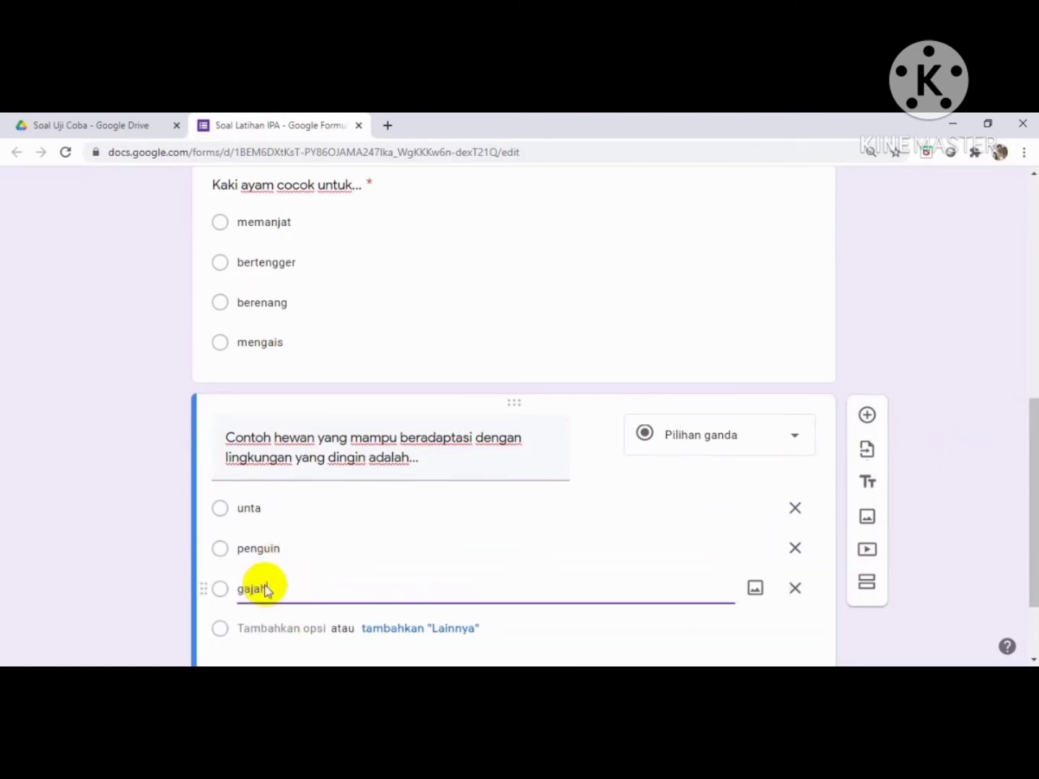
click(263, 627)
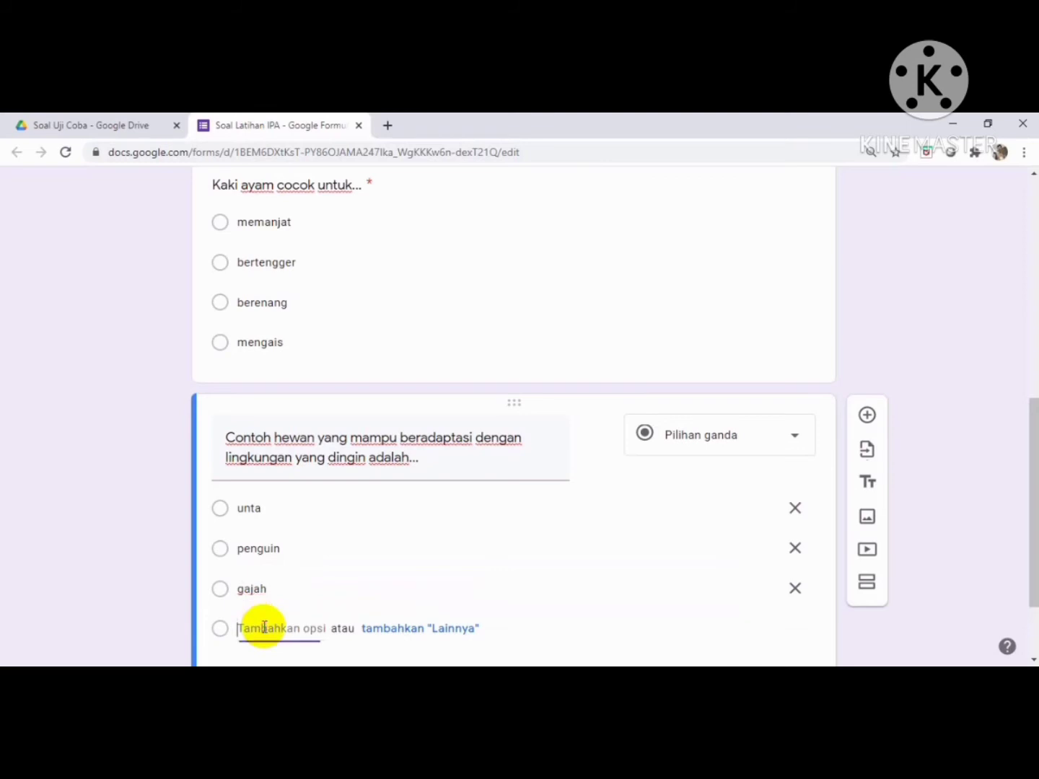
text(ayam)
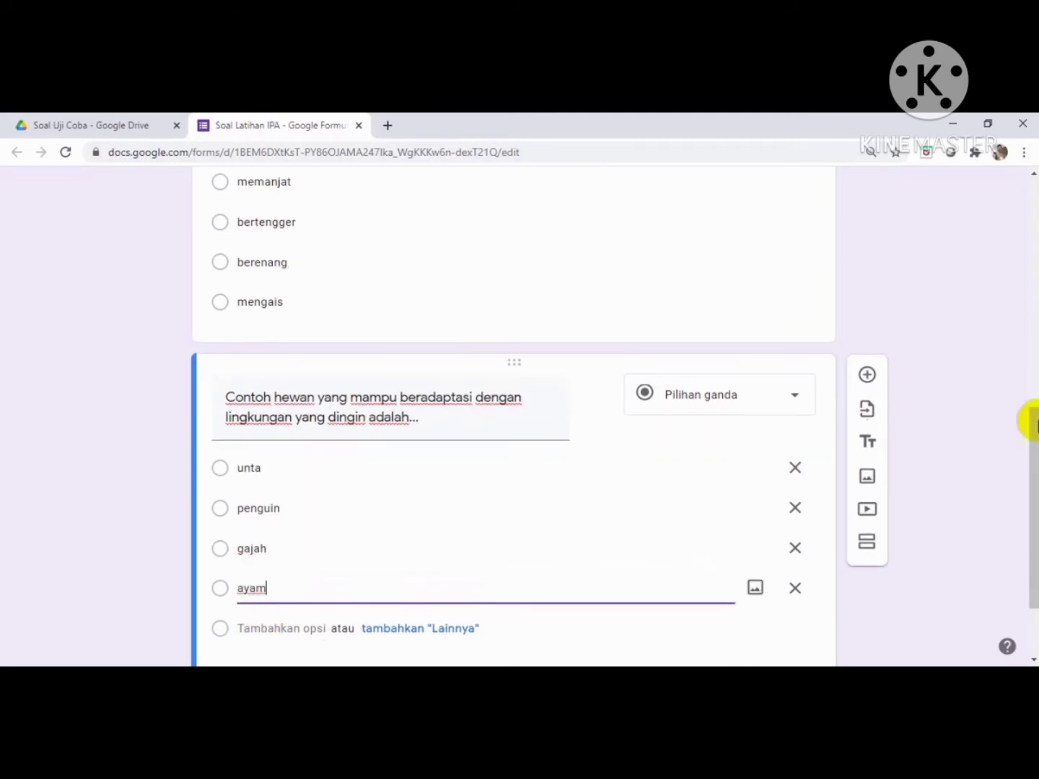
drag(1032, 426, 1032, 488)
click(769, 590)
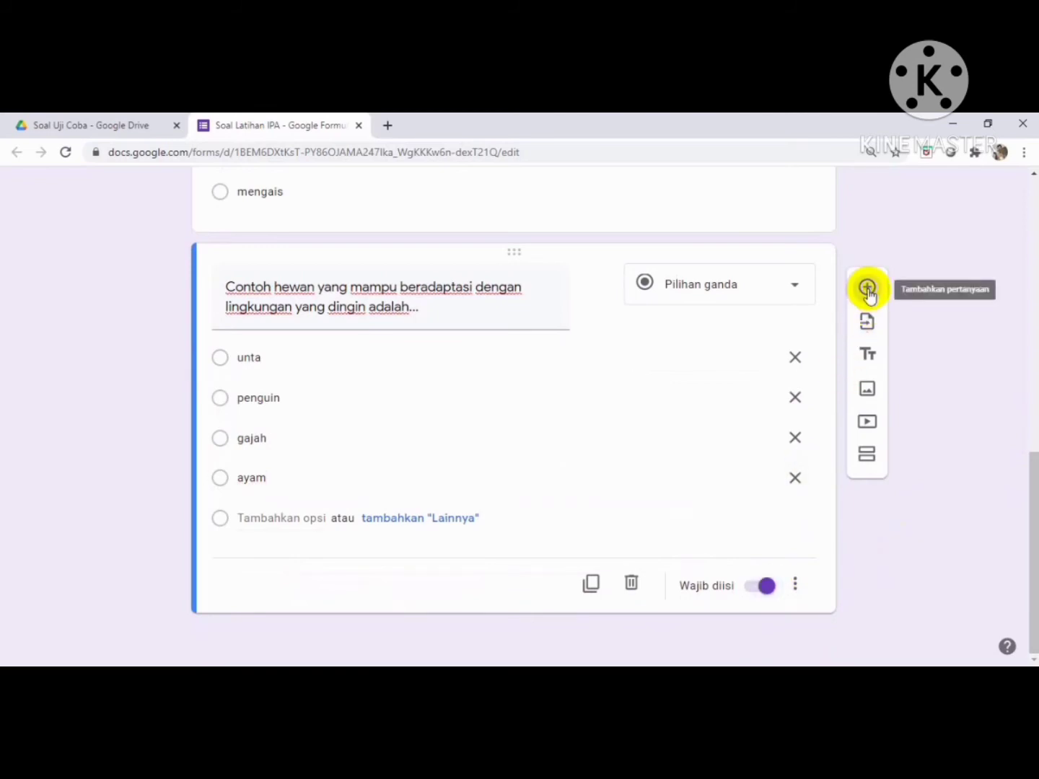
Step: Add a required question titled "Autotomi adalah adaptasi yang dilakukan oleh..." with the answer type Jawaban singkat
click(868, 290)
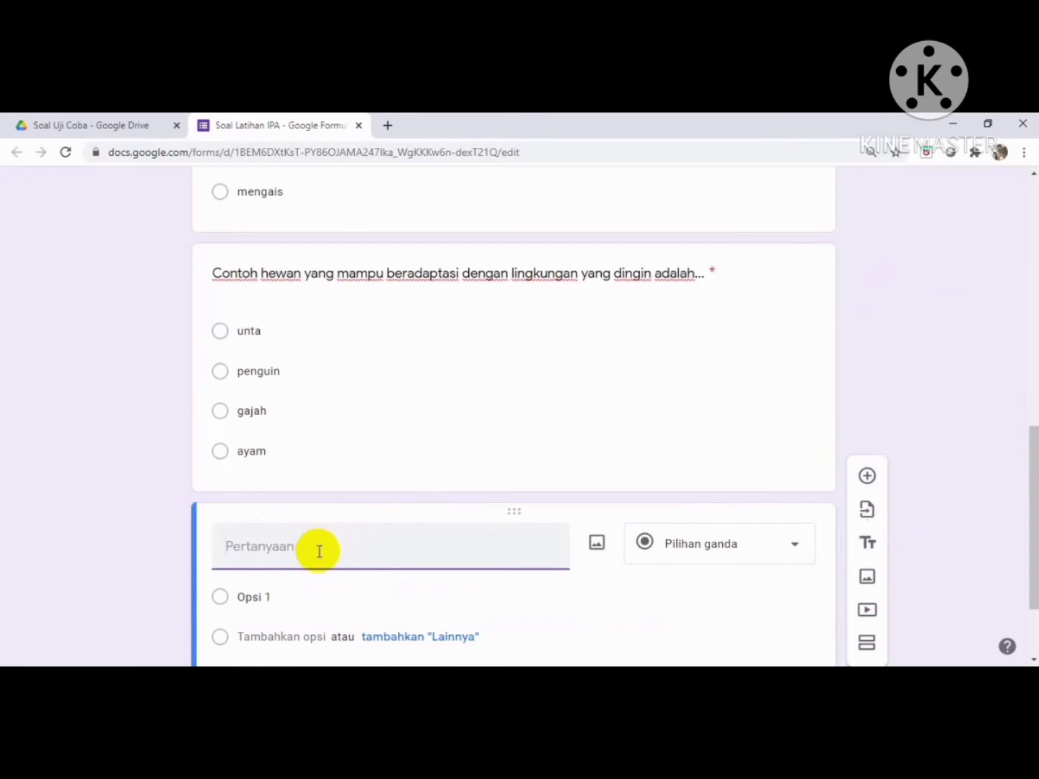
text(Autotomi)
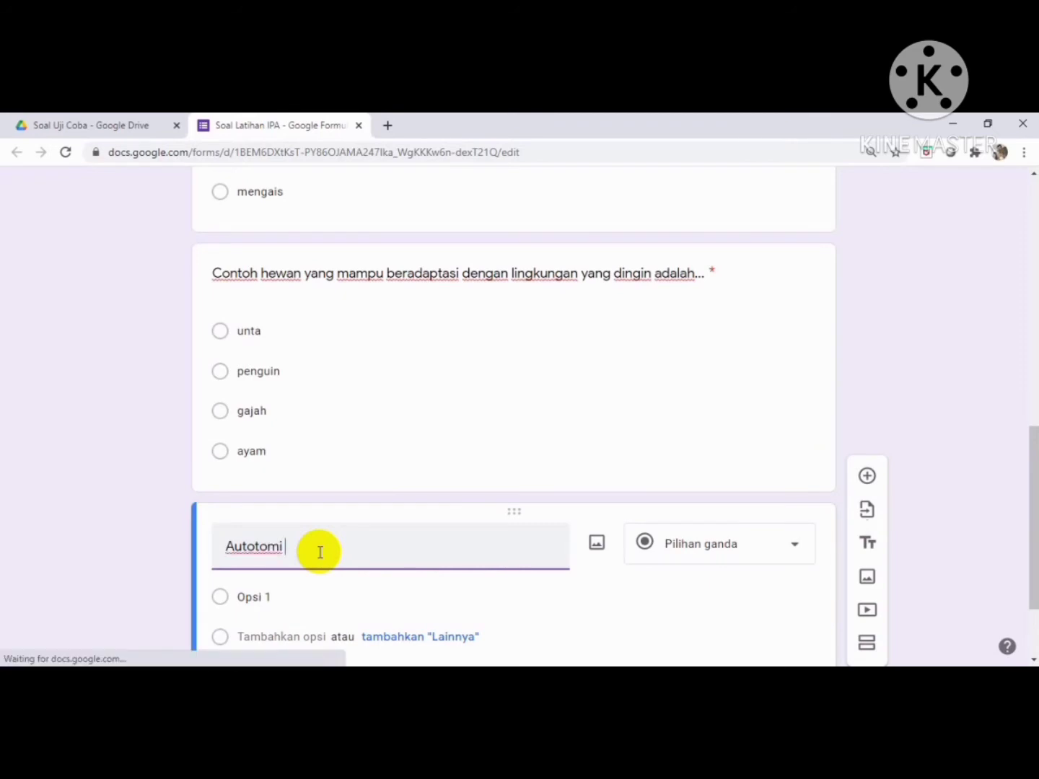
text( adalah adaptasi)
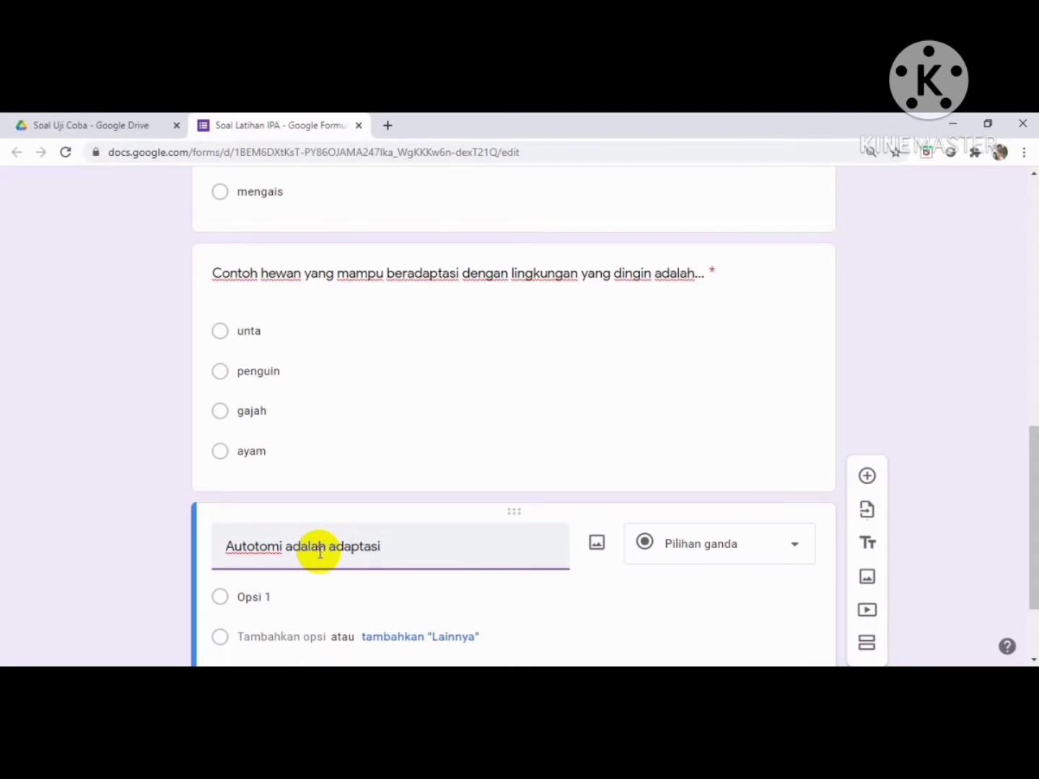
text( yang dilakukan)
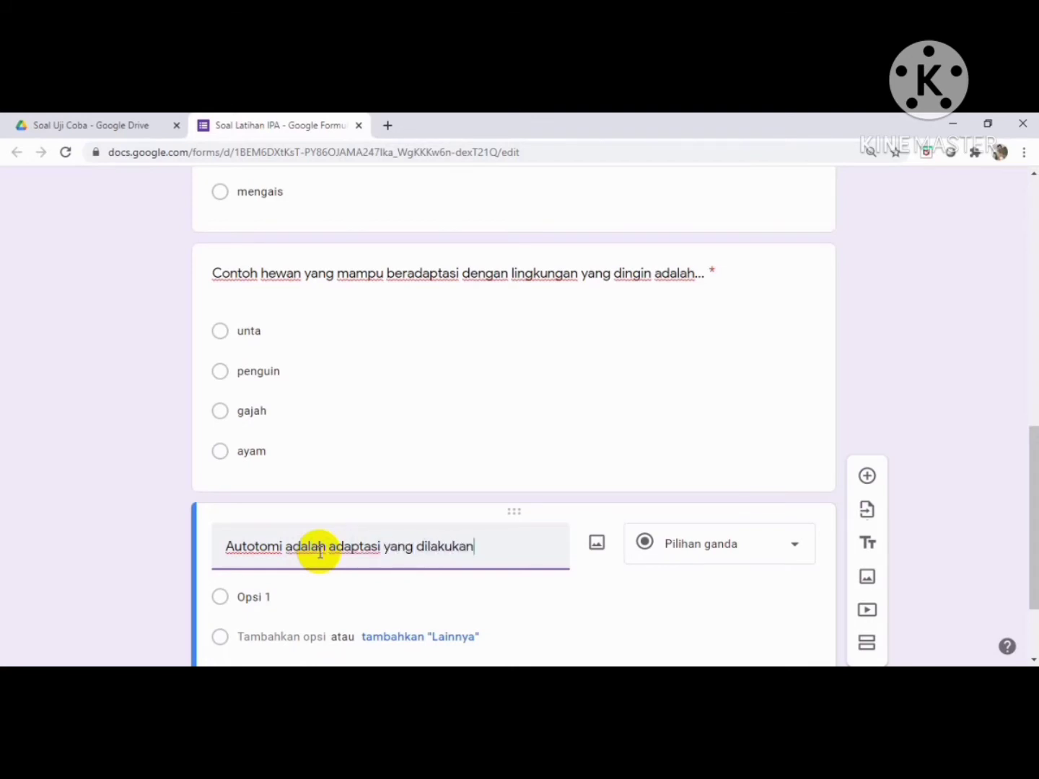
text( oleh...)
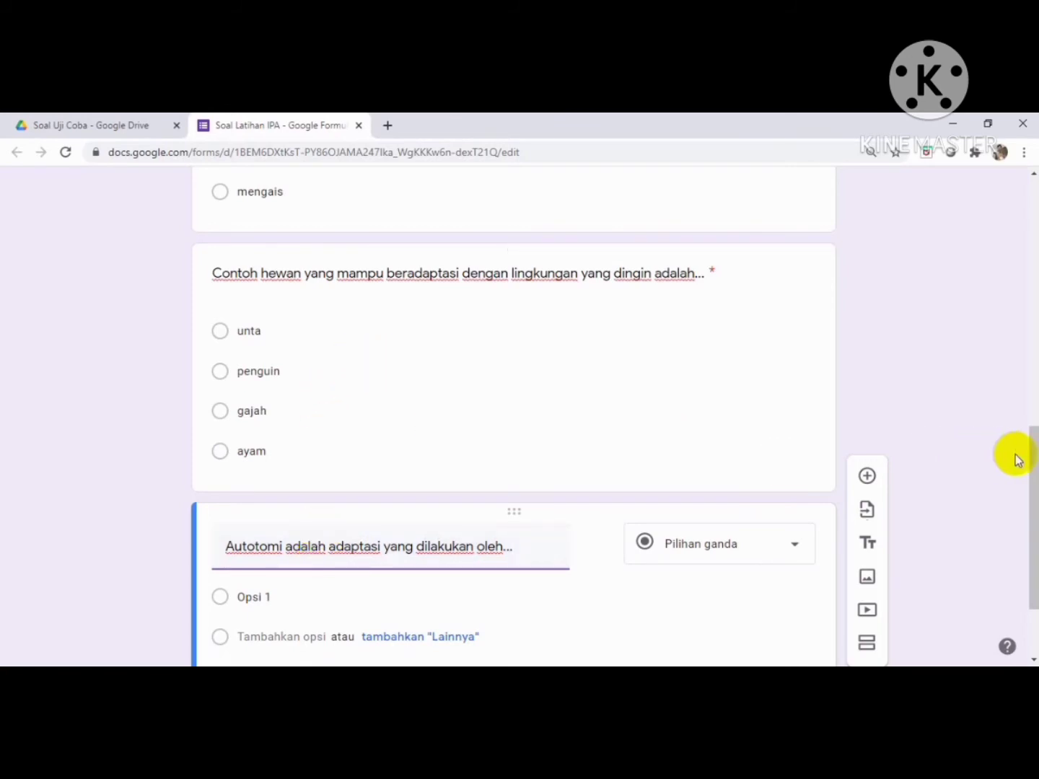
drag(1033, 452, 1034, 517)
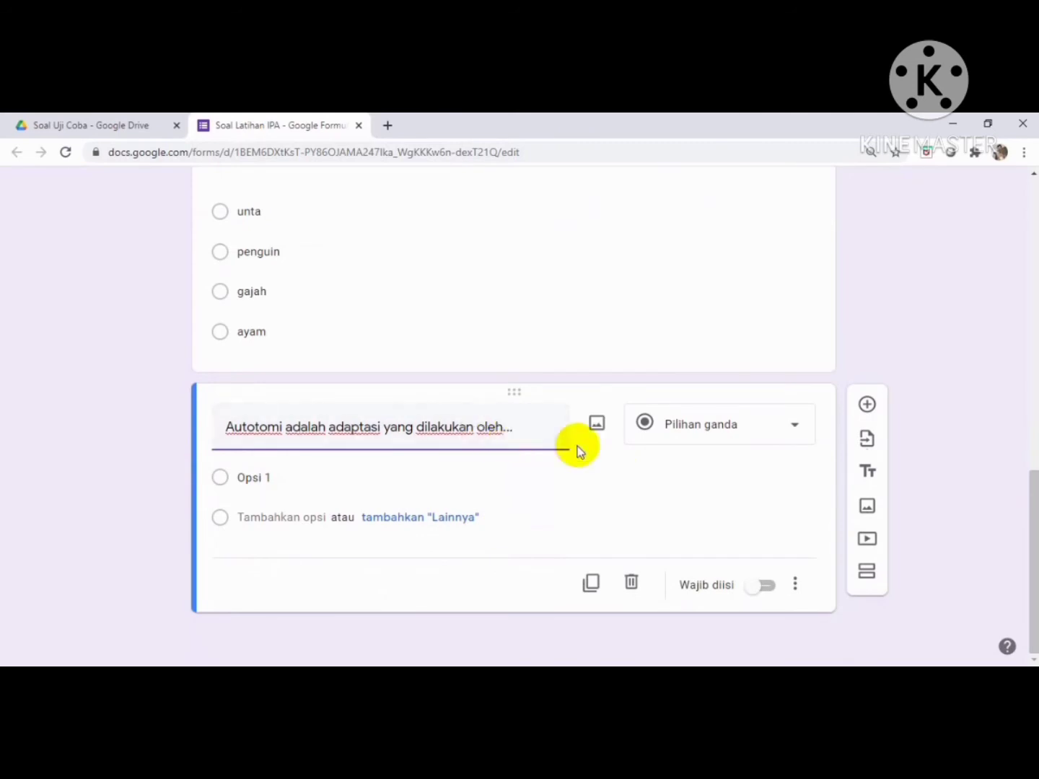
click(795, 432)
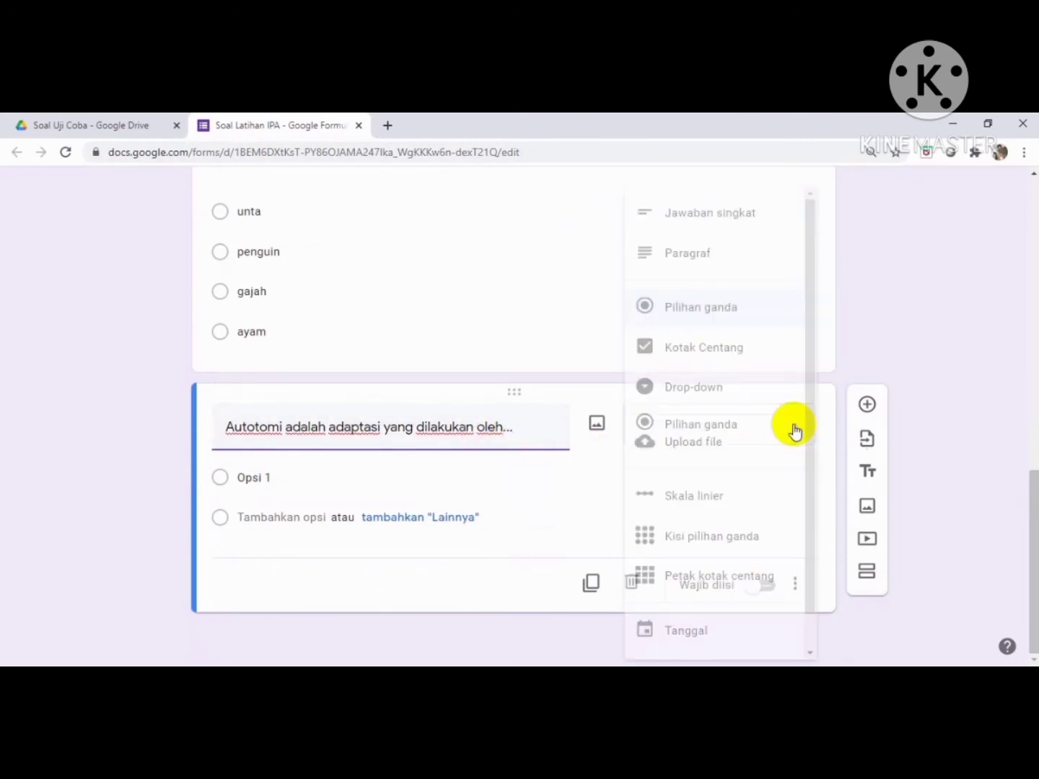
click(747, 226)
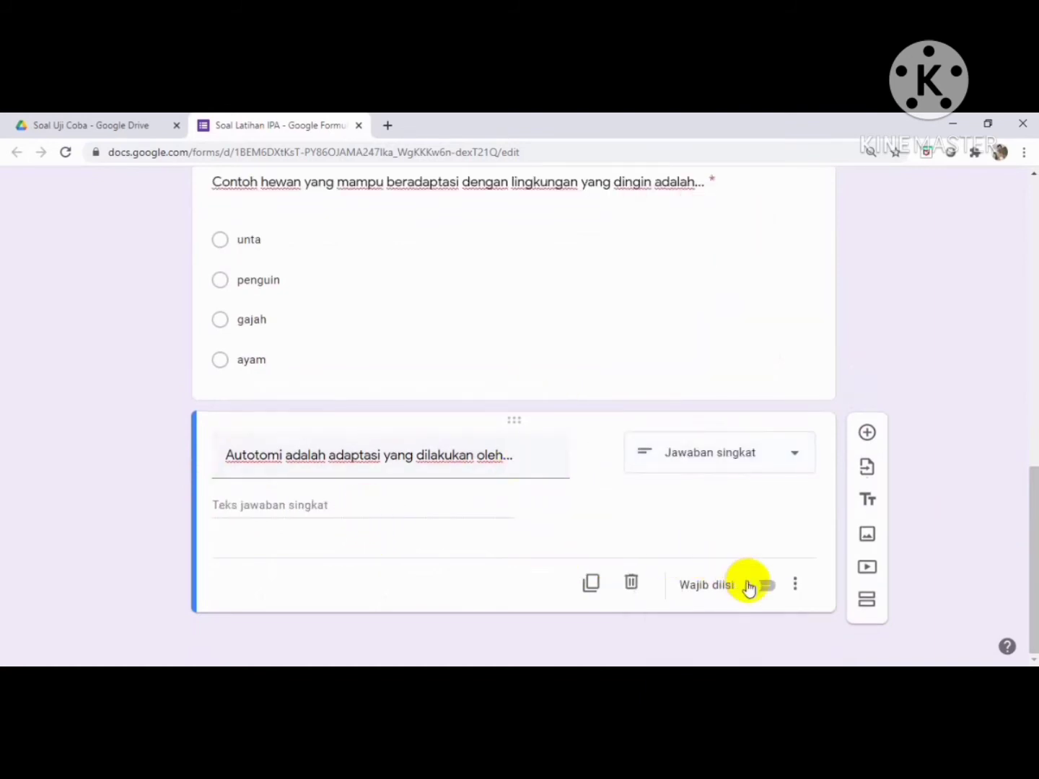
click(771, 587)
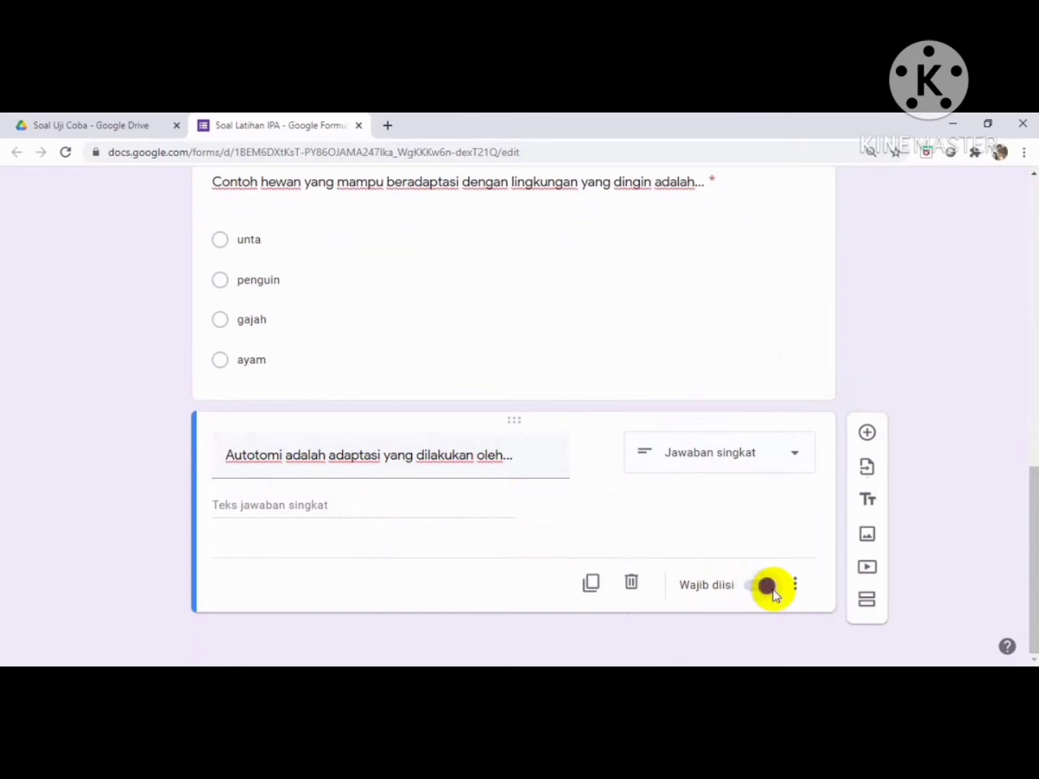
Step: Add a question titled "Paruh yang cocok untuk memakan daging memiliki ciri..." with the answer type Kotak Centang
click(866, 434)
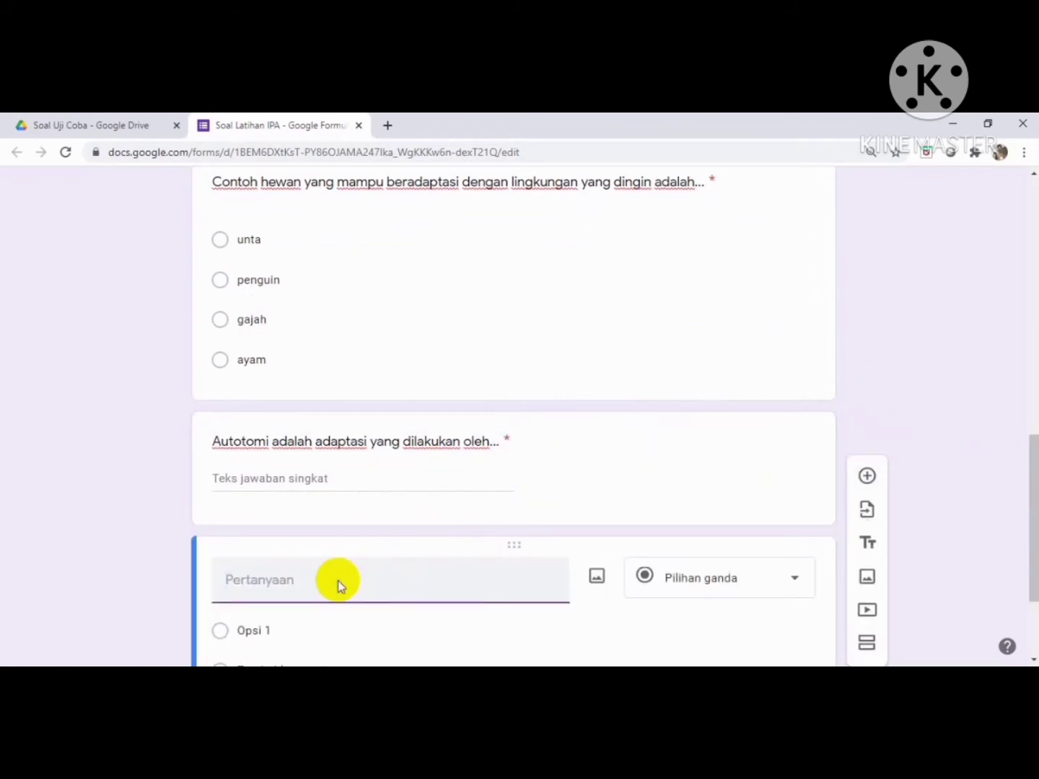
text(Paruh yang cocok)
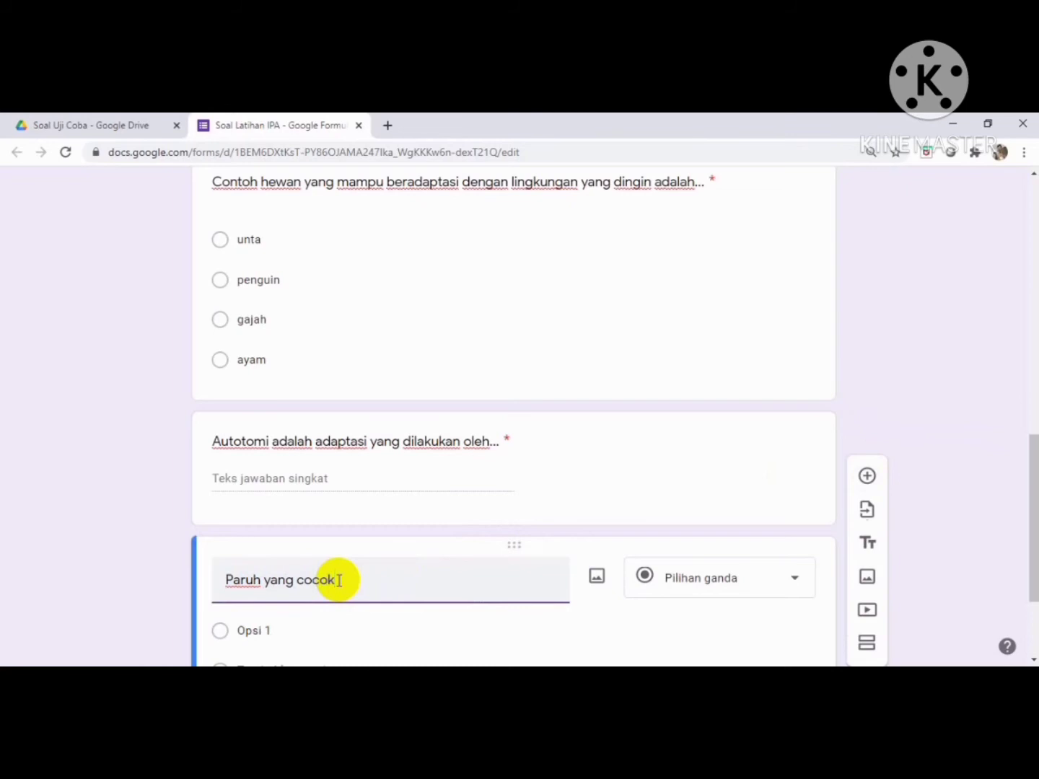
text( untuk memakan)
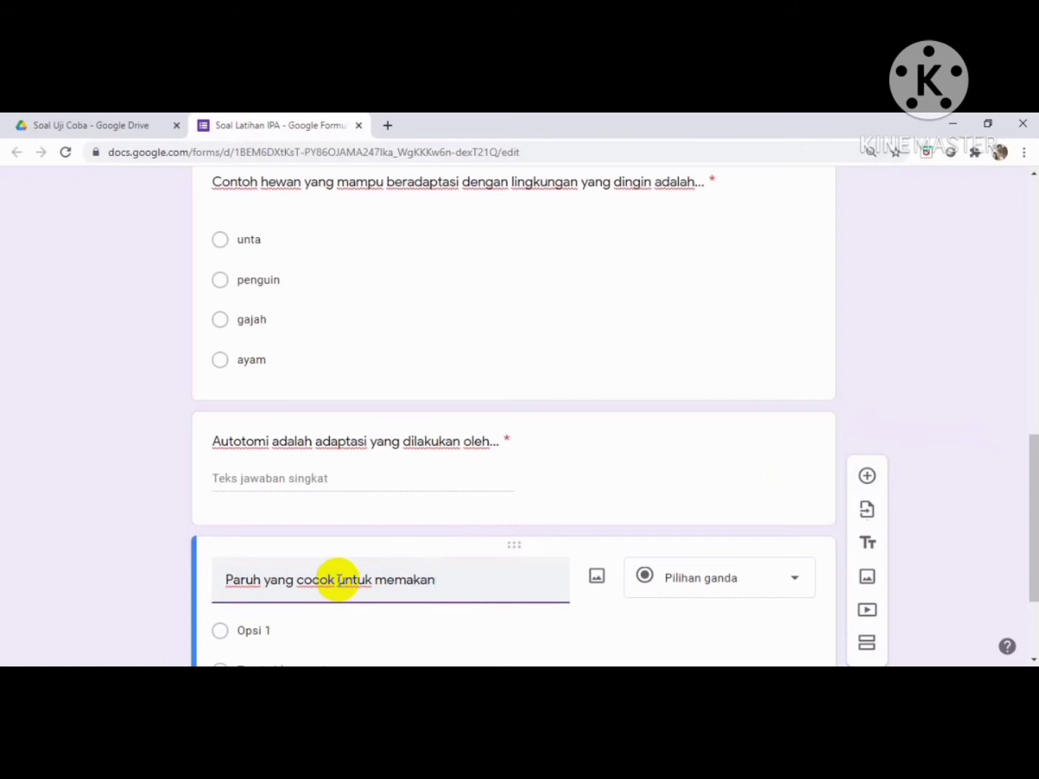
text( daging memiliki ciri)
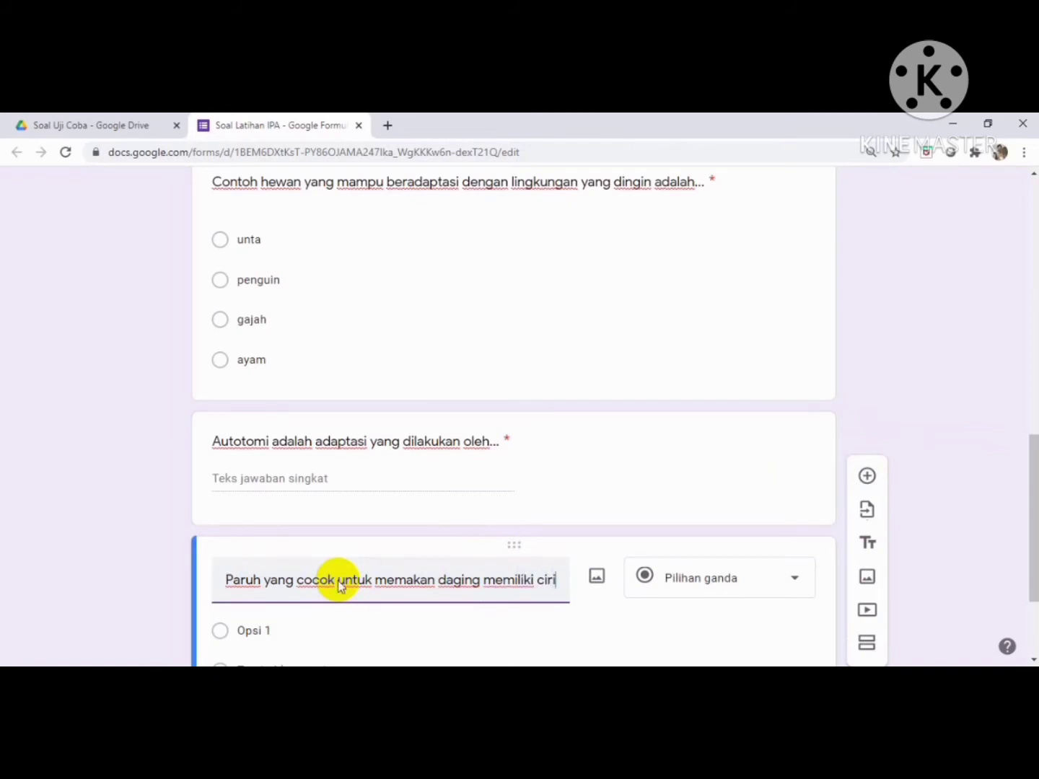
text(...)
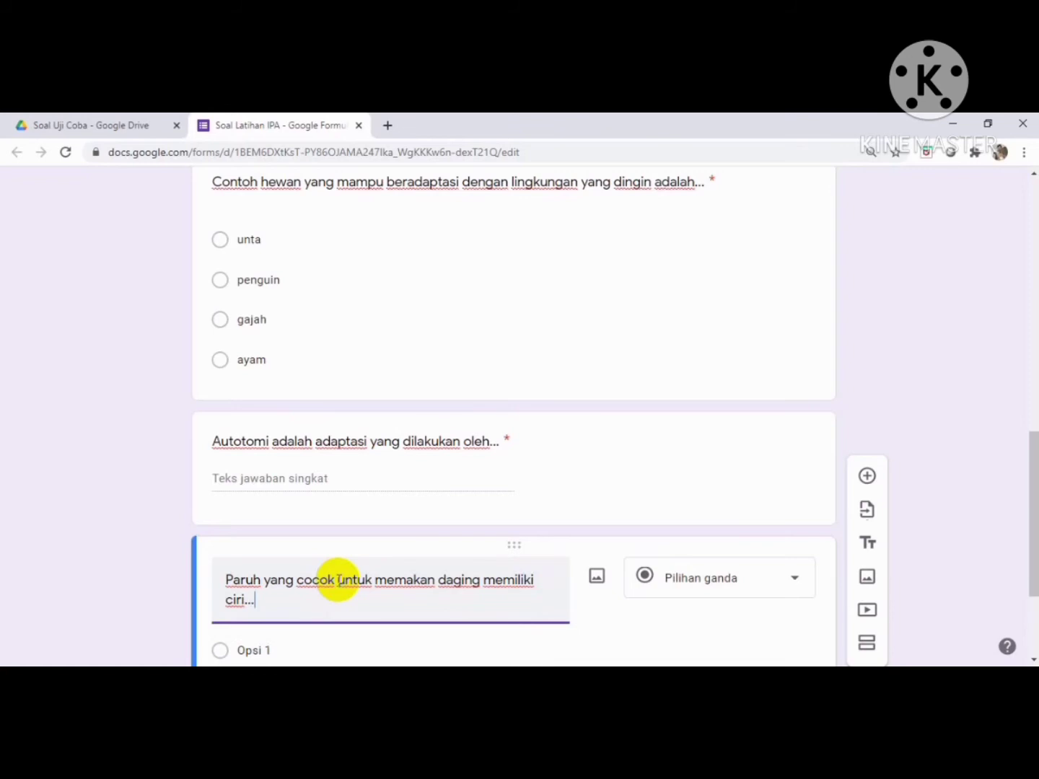
drag(1033, 482, 1030, 548)
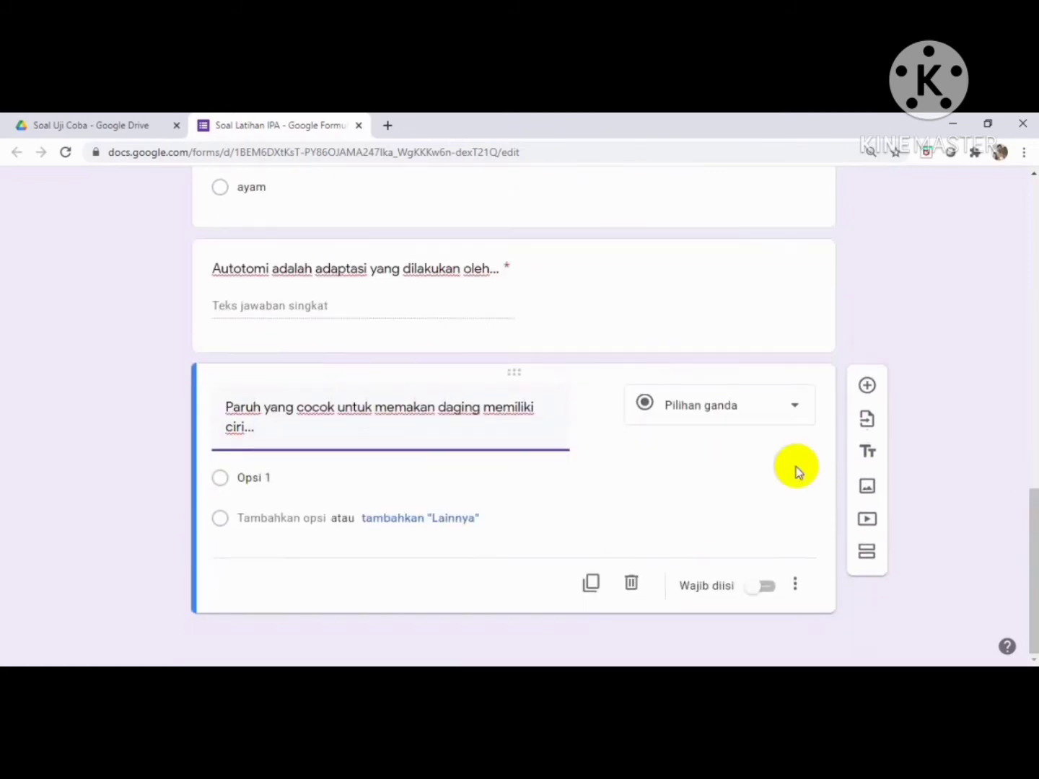
click(796, 412)
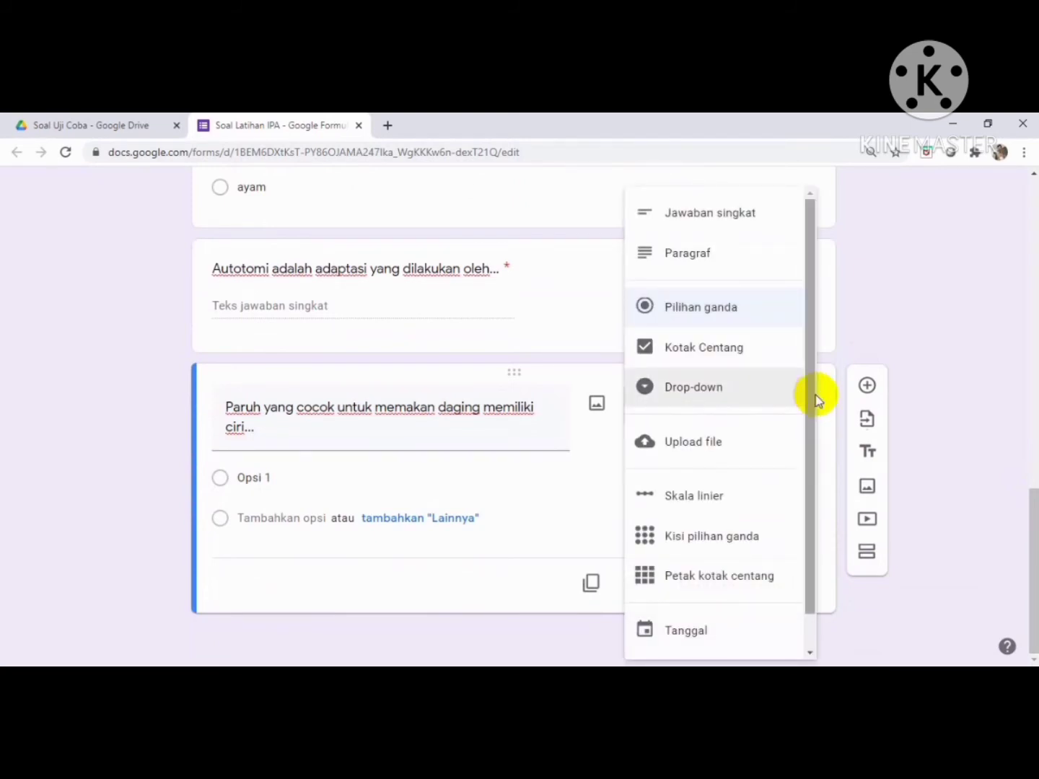
click(718, 354)
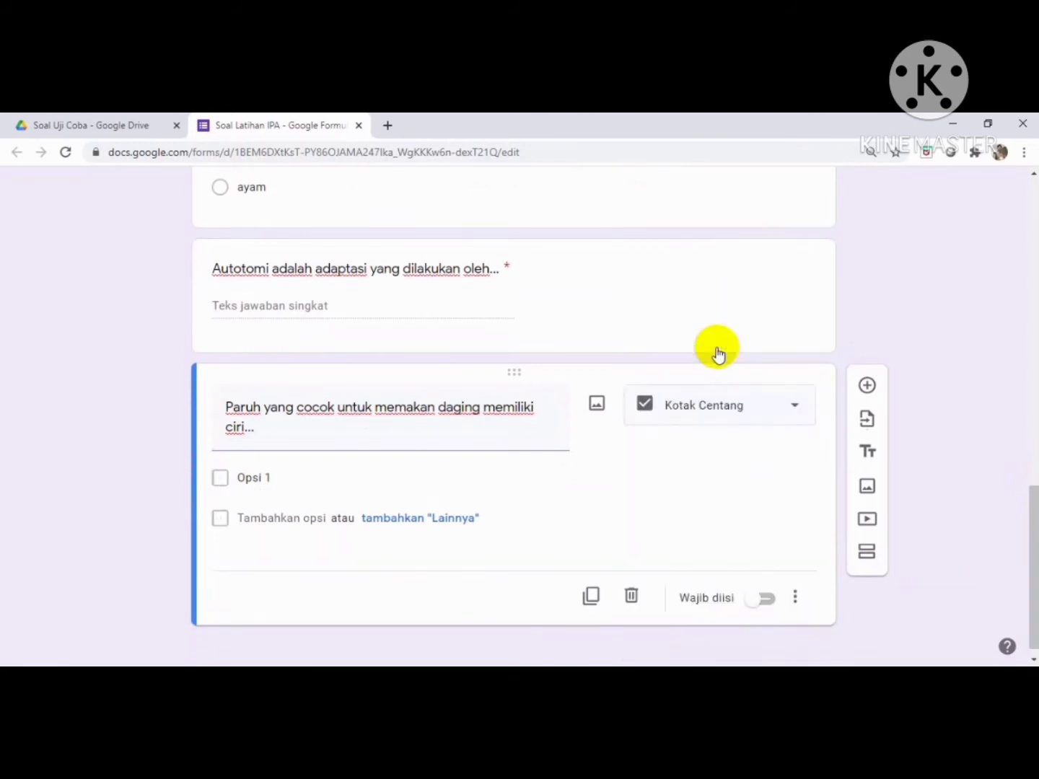
Step: Give the meat-eating beak question the options "tajam", "ujungnya melengkung", "pendek" and "pipih" and make it required
click(315, 482)
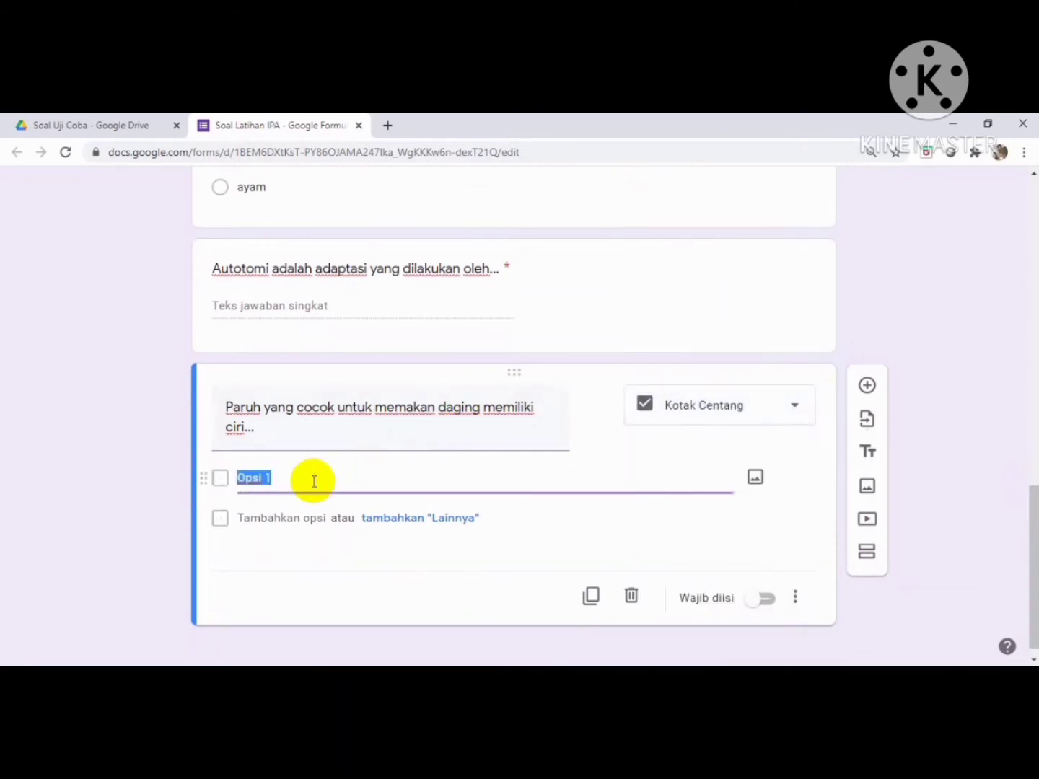
text(tajam)
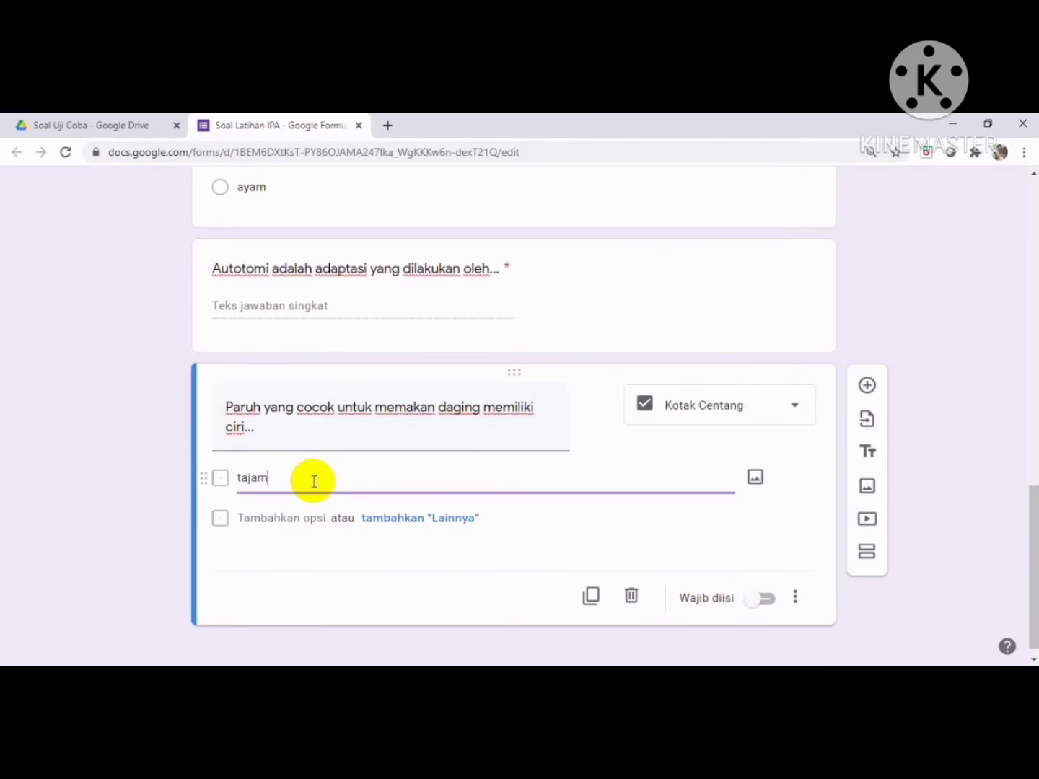
click(294, 519)
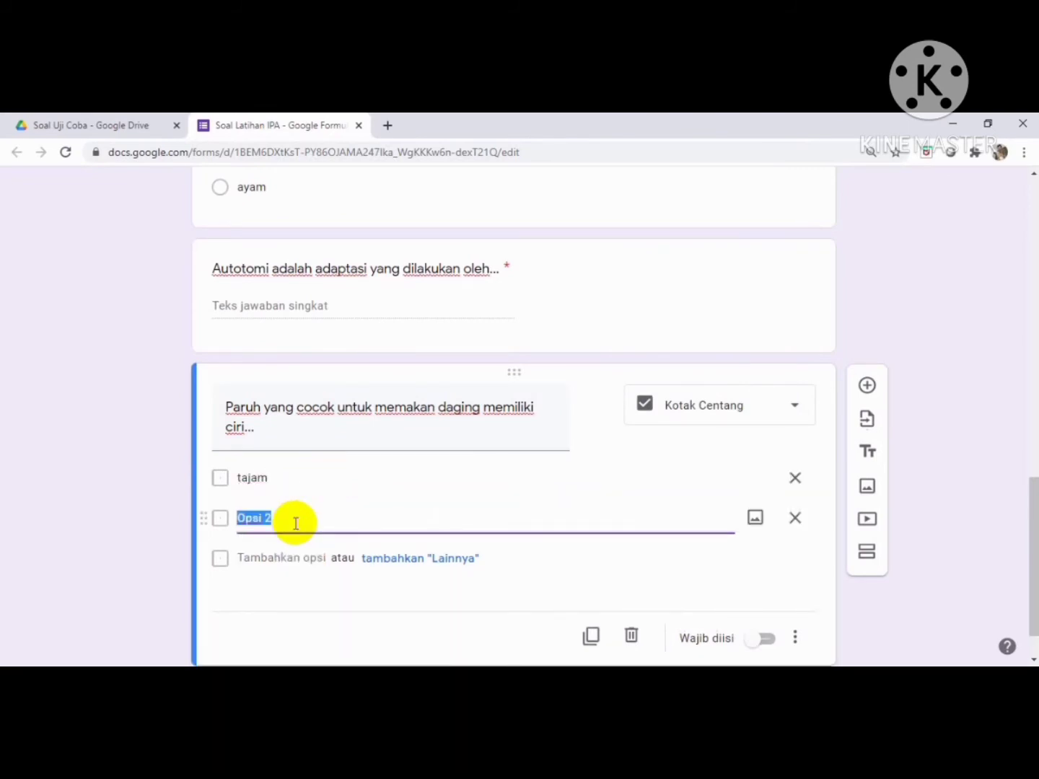
text(ujungnya melengkung)
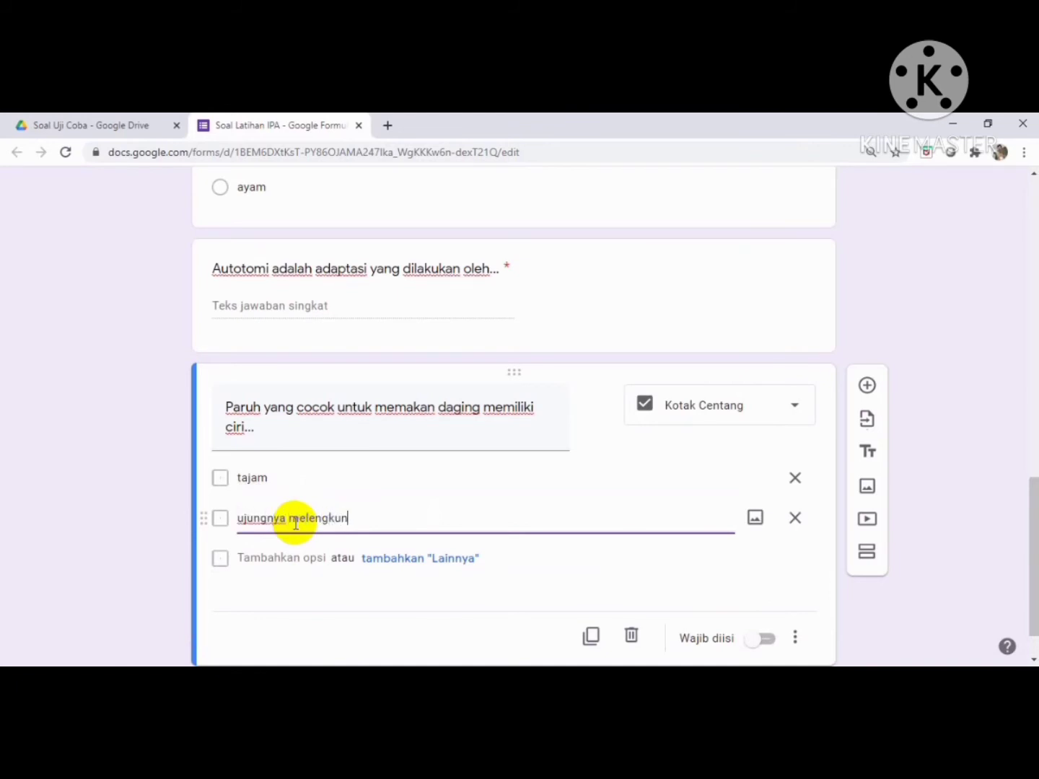
click(283, 559)
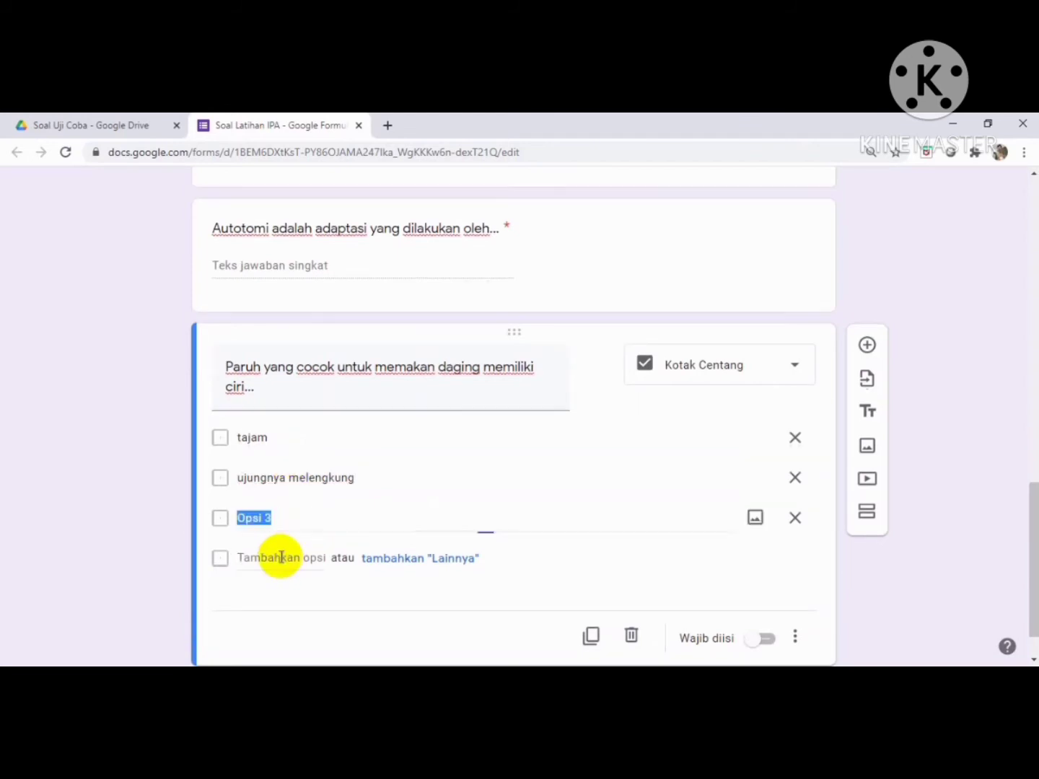
text(pendek)
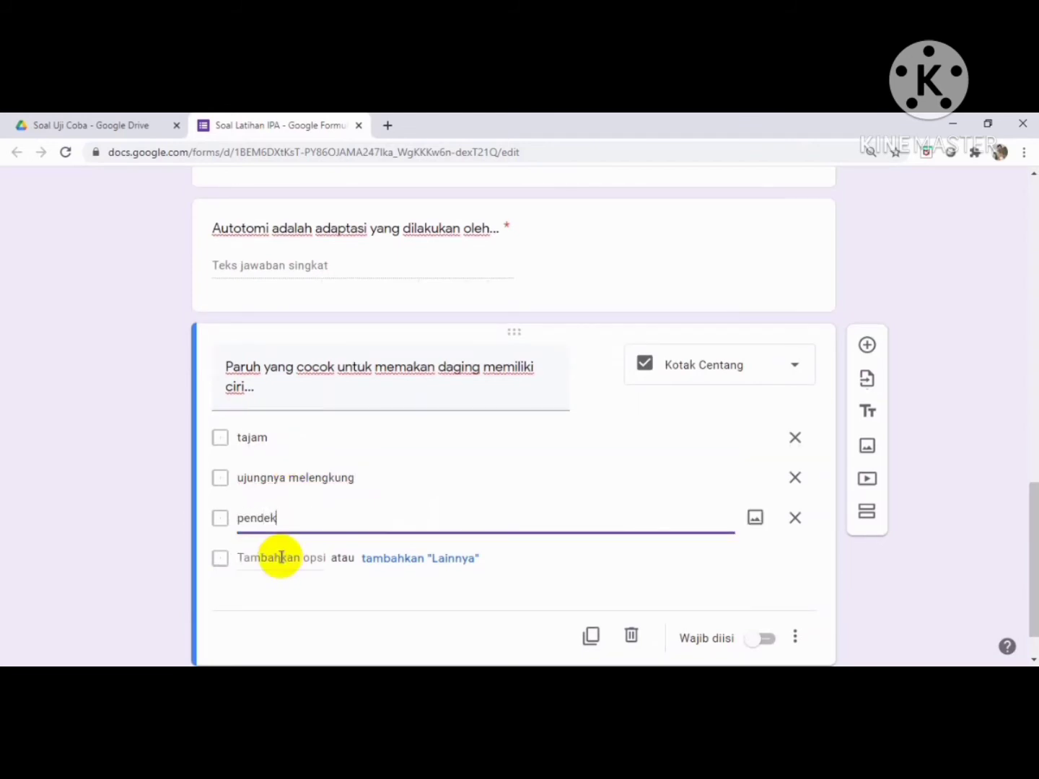
click(270, 556)
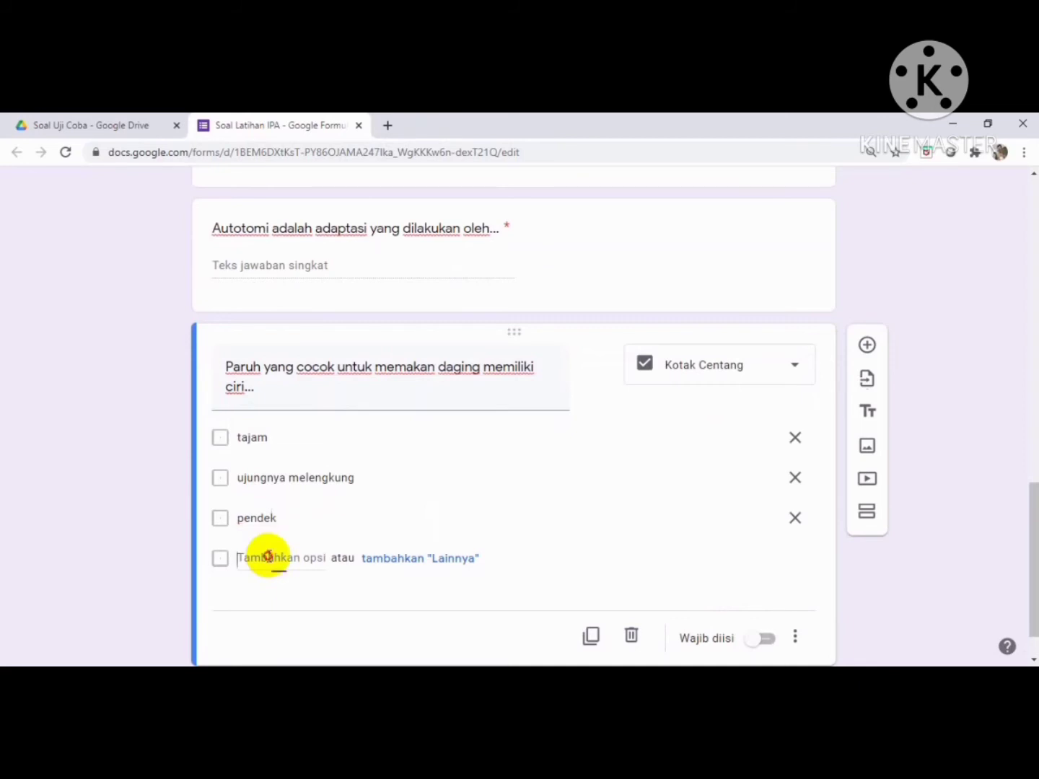
text(pipih)
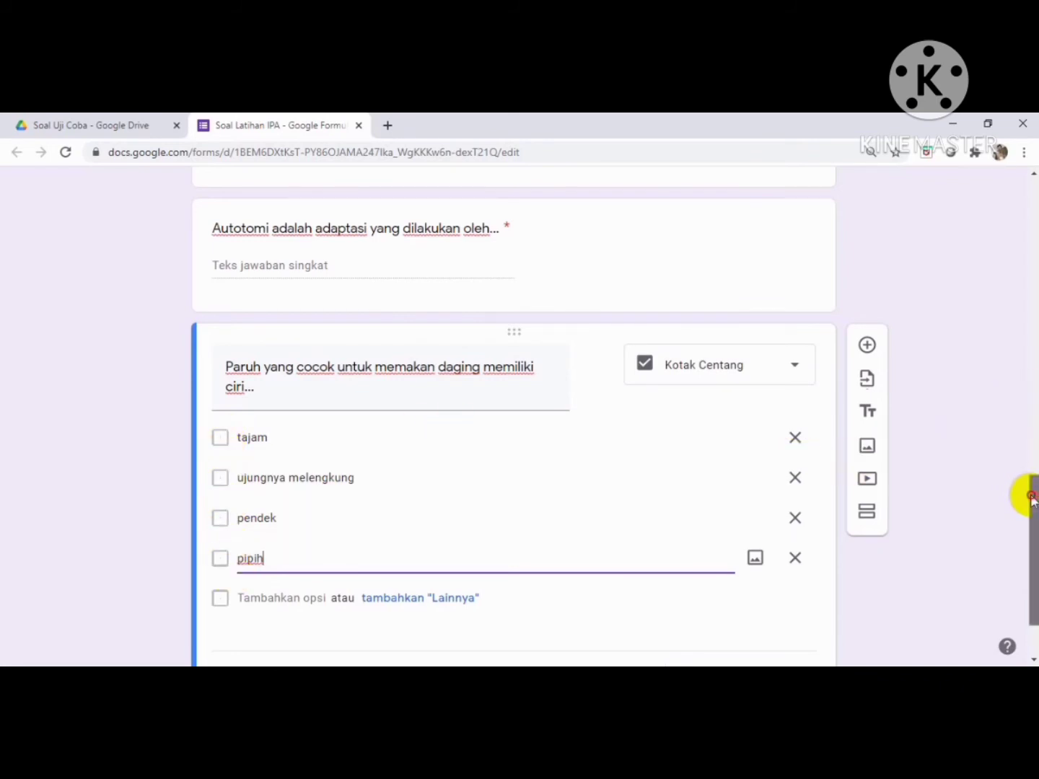
drag(1029, 497, 1029, 527)
click(770, 590)
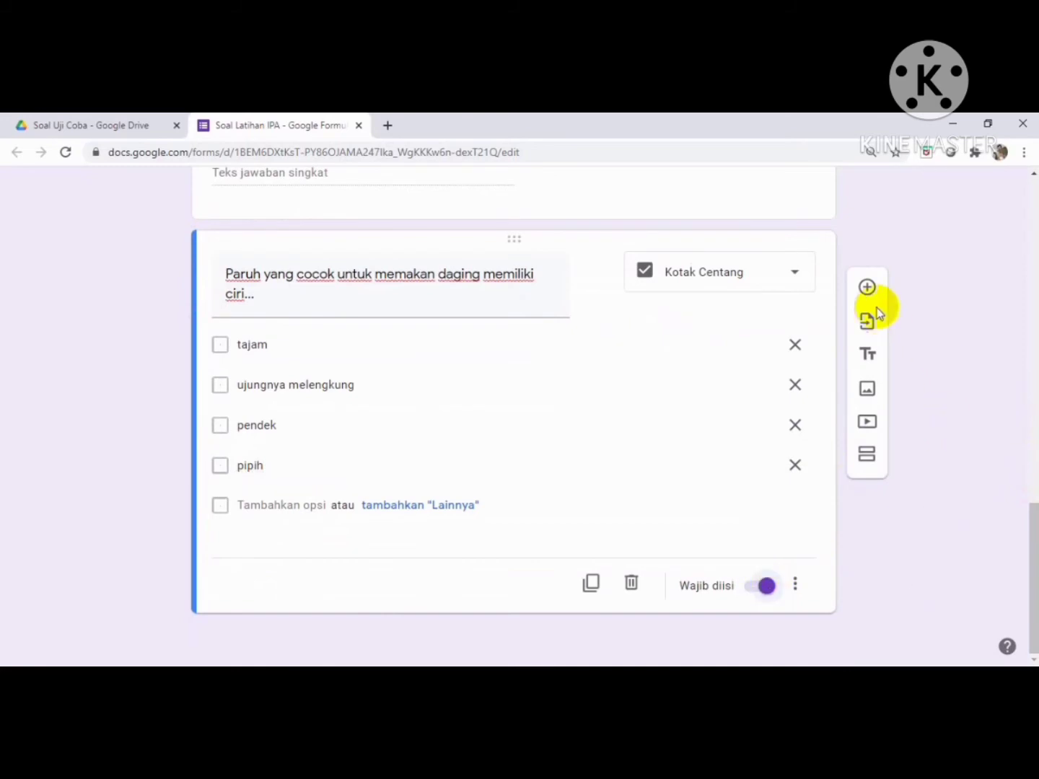
Step: Add a question titled "Tumbuhan yang melindungi diri dengan getah adalah..." with the answer type Drop-down
click(868, 290)
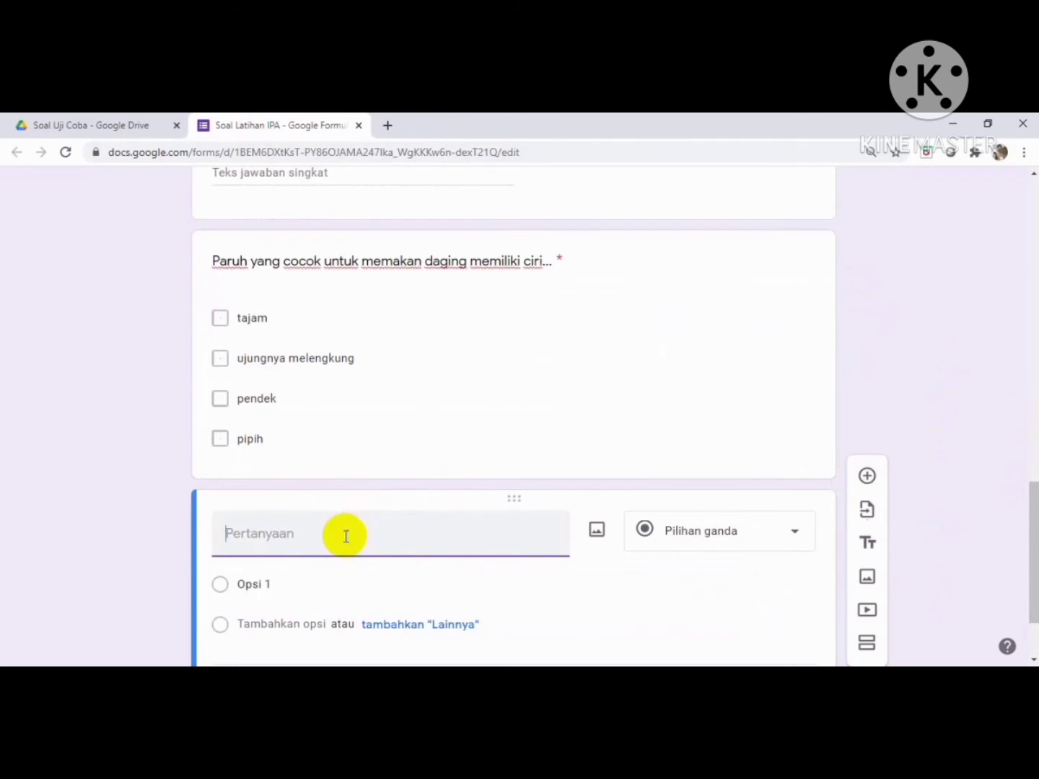
text(Tumbuhan yang melindungi)
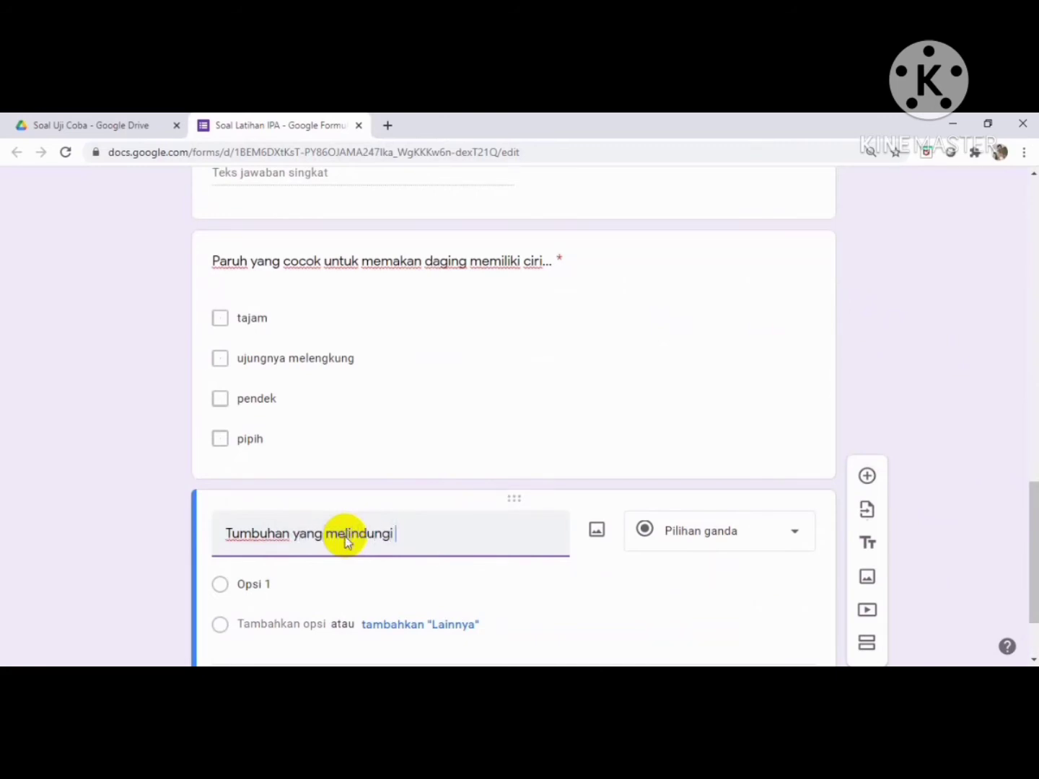
text( diri den)
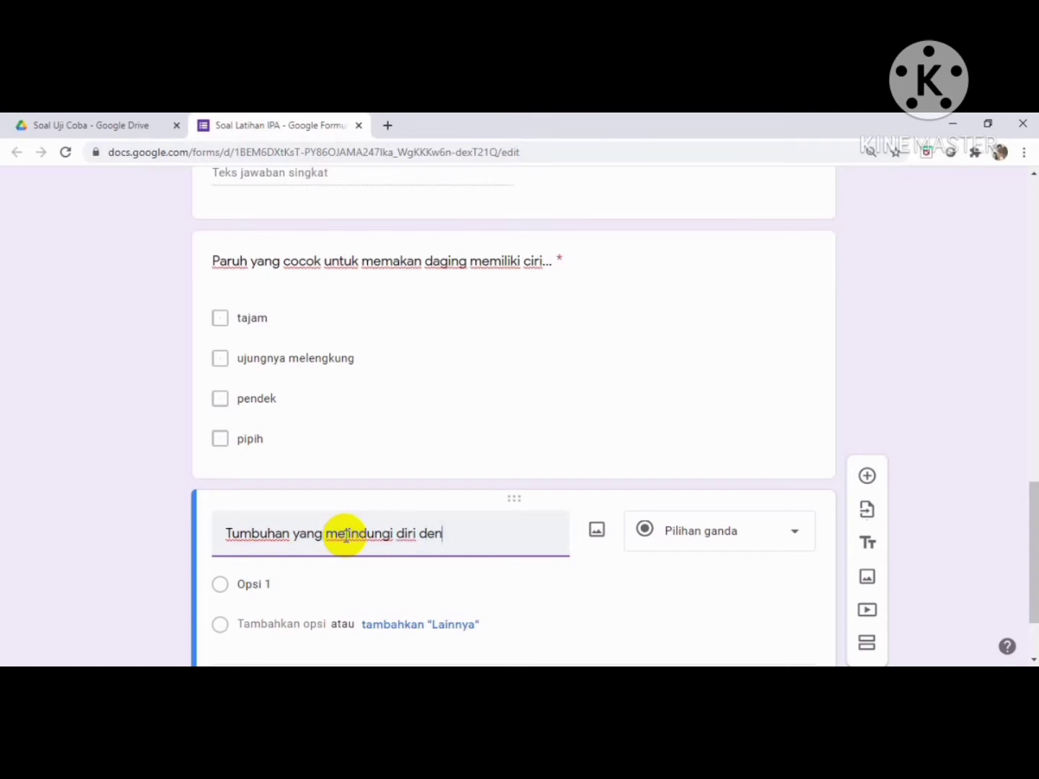
text(gan getah adala)
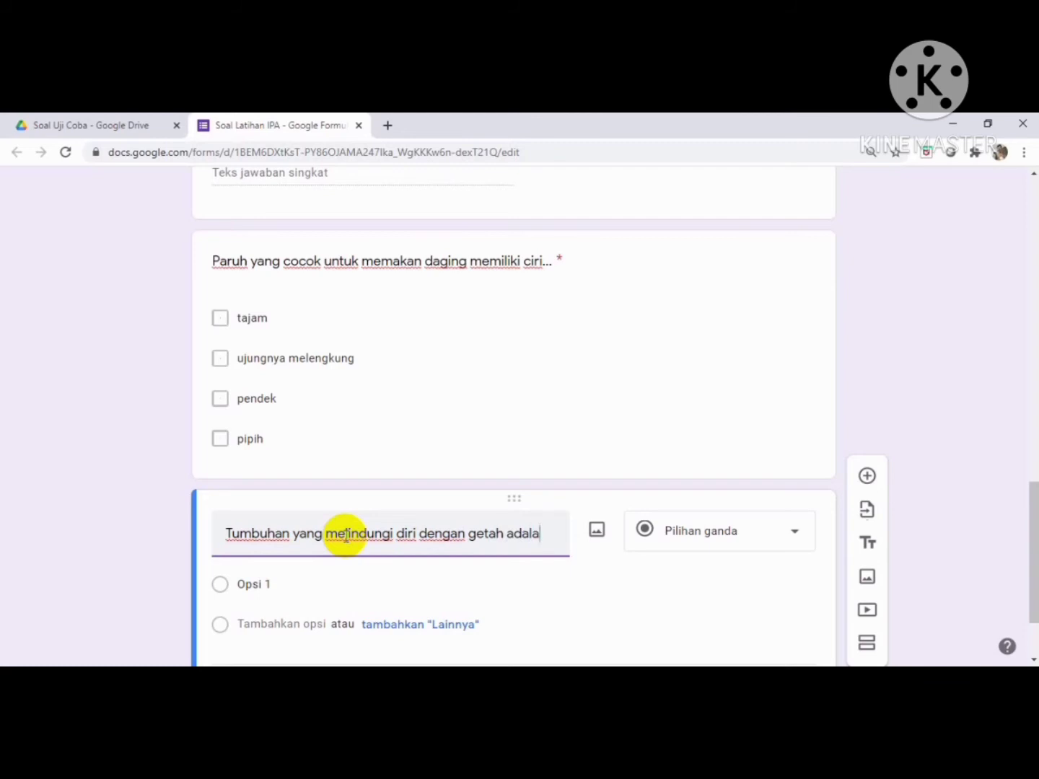
text(h...)
scroll(1025, 513, down, 2)
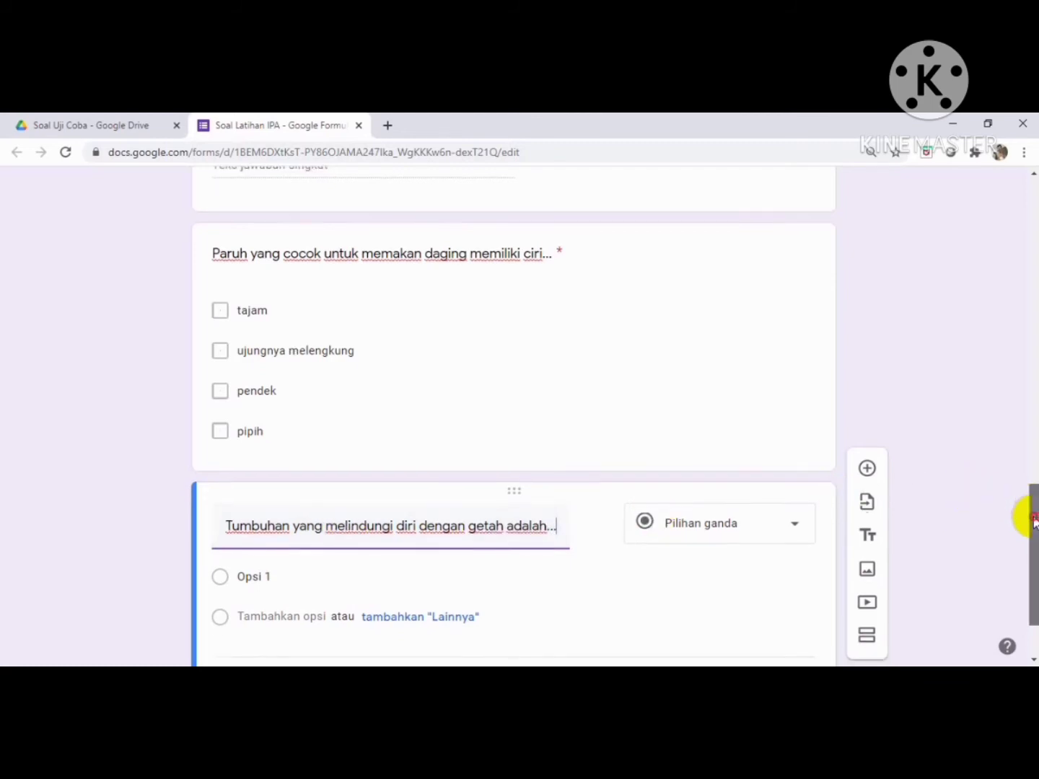
click(796, 432)
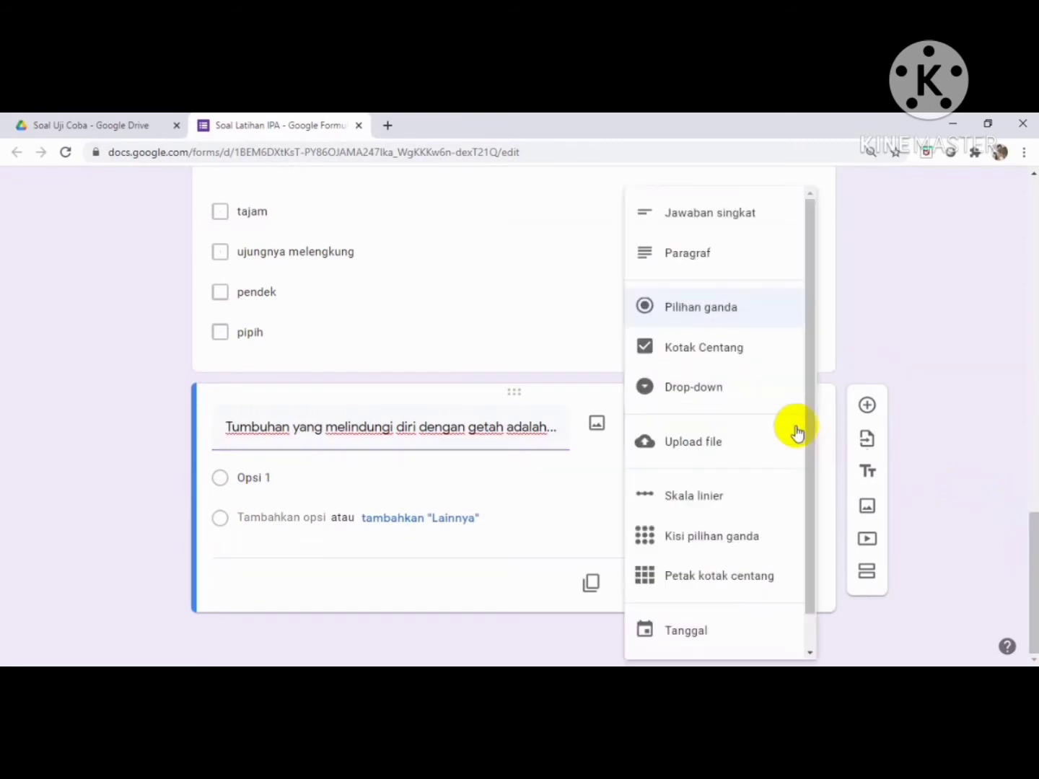
click(686, 393)
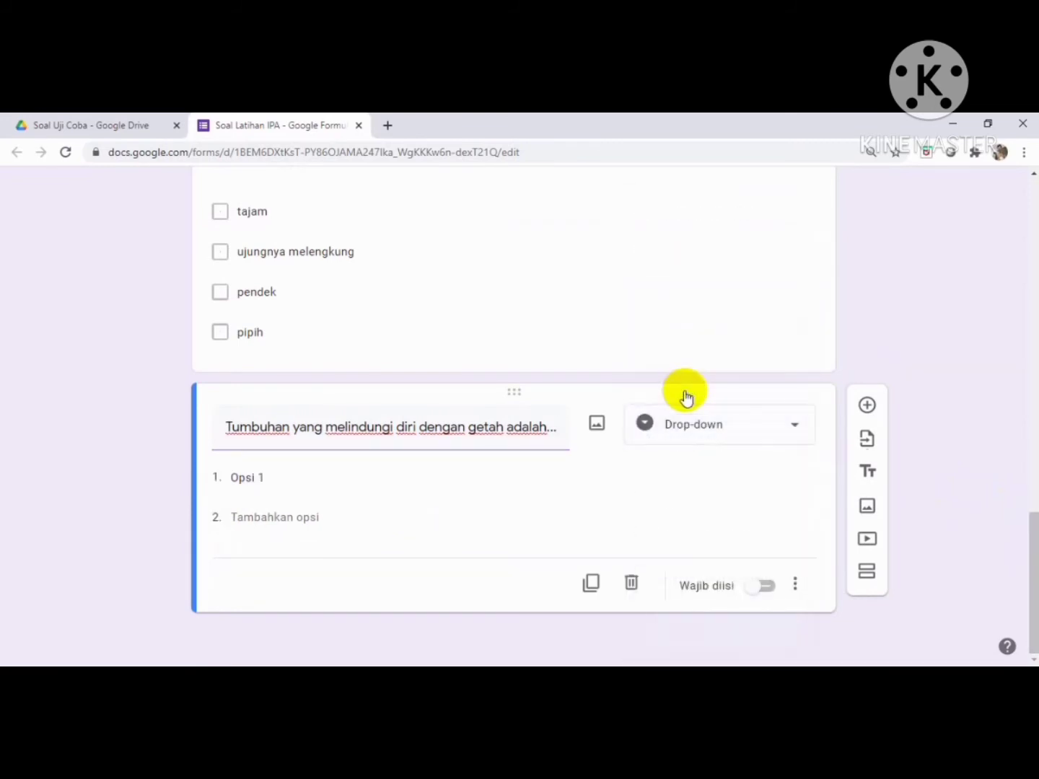
Step: Give the plant sap drop-down question the options "tomat" and "sawo" and make it required
click(296, 474)
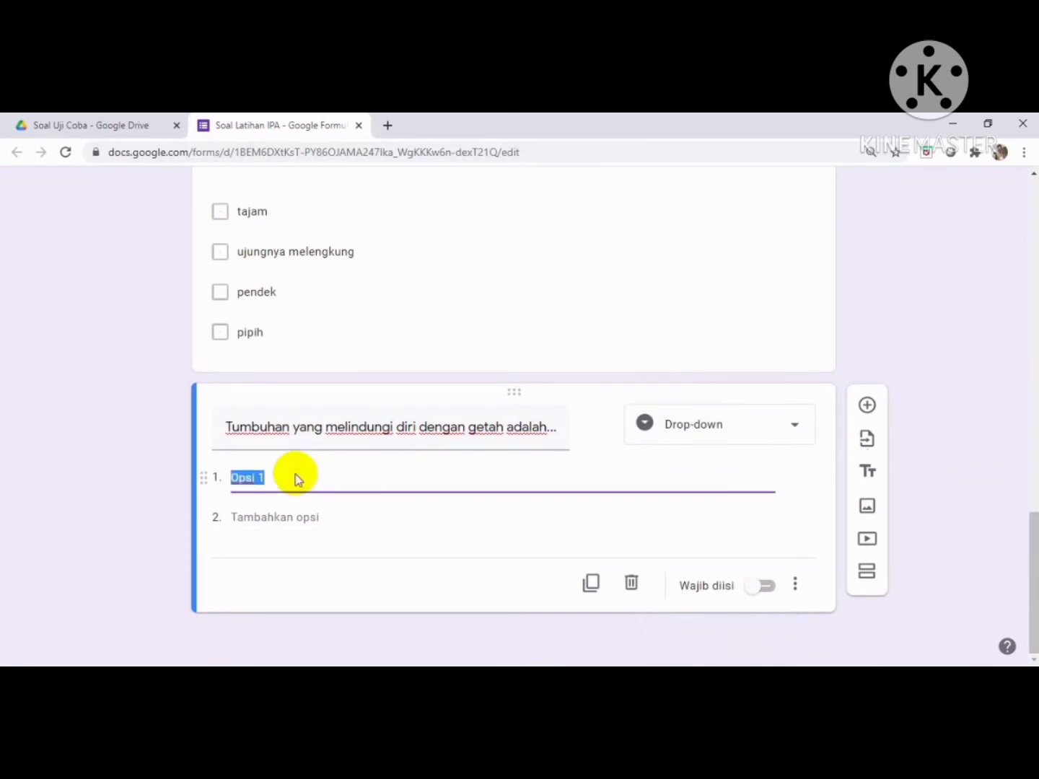
text(tomat)
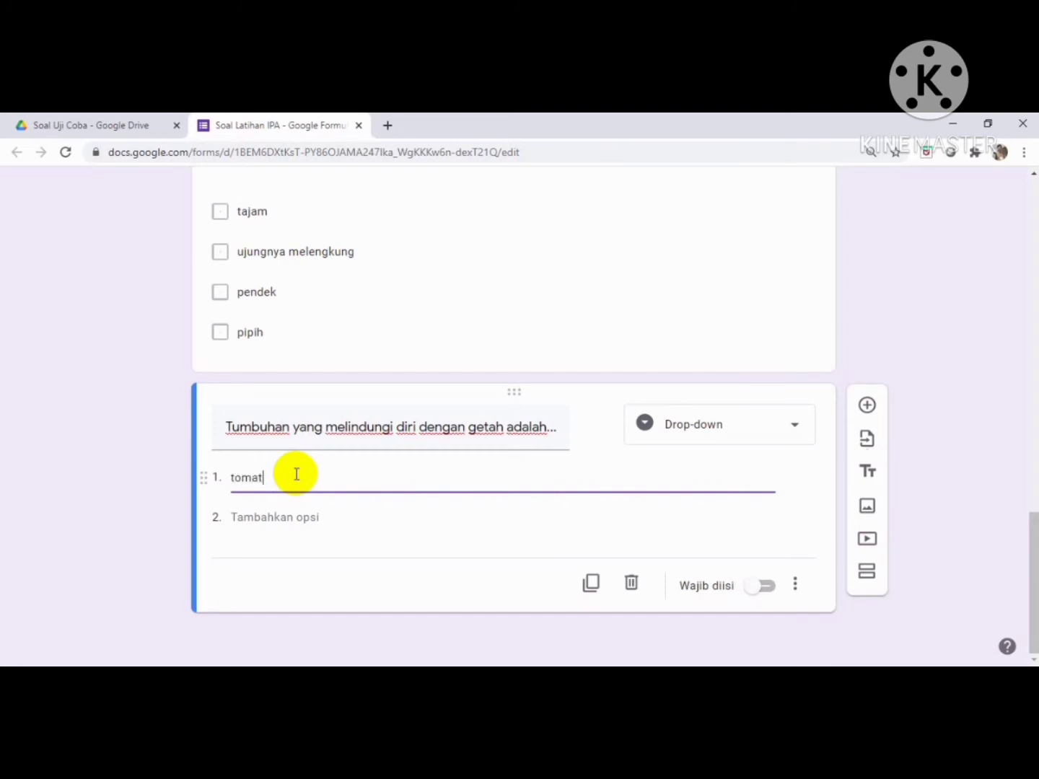
click(269, 518)
text(sawo)
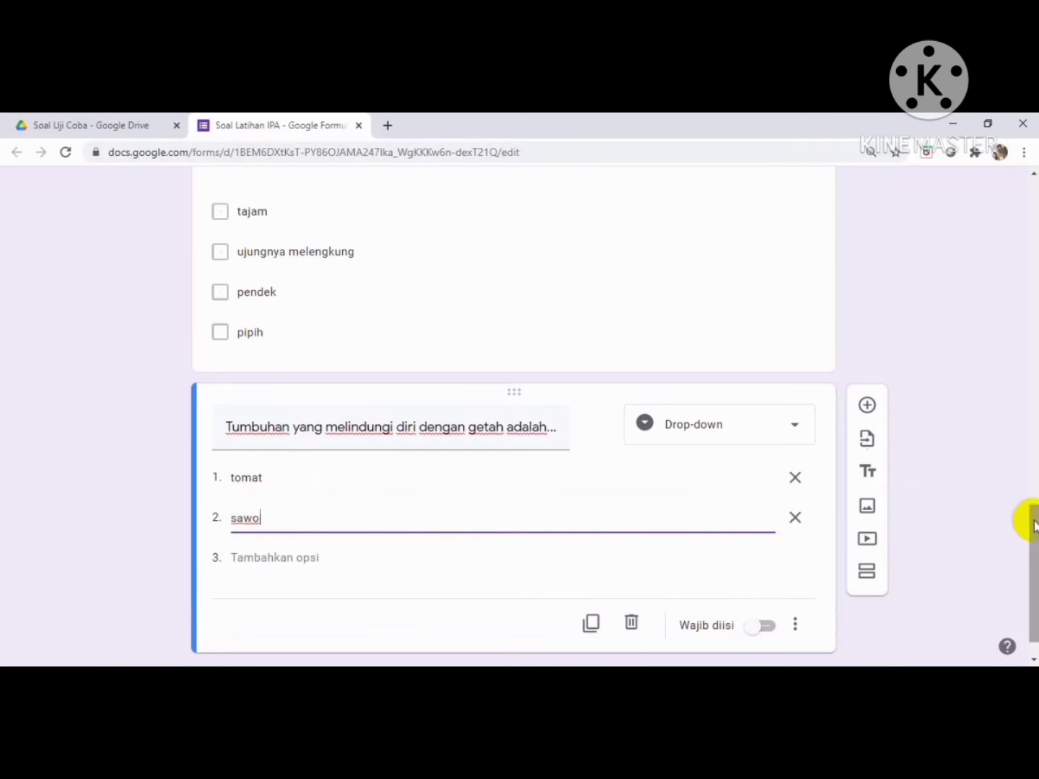
drag(1033, 526, 1022, 552)
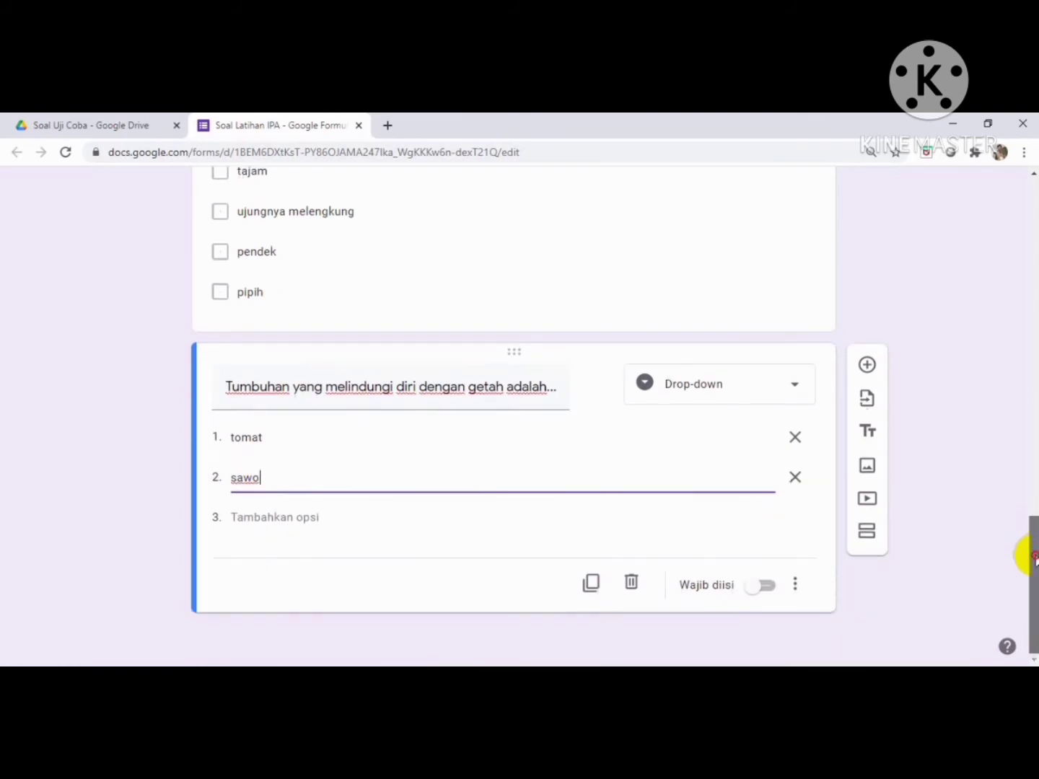
click(765, 588)
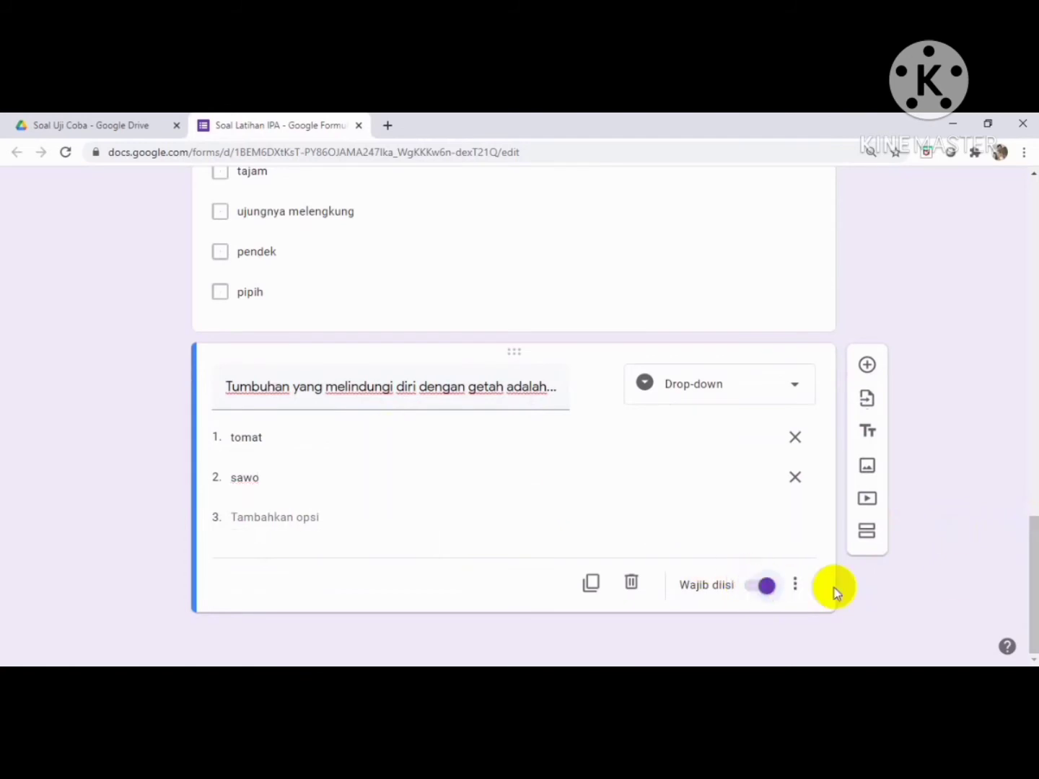
Step: Limit the form to 1 response per respondent and set its confirmation message to "Tanggapan anda sudah direkam"
drag(1027, 547, 1023, 209)
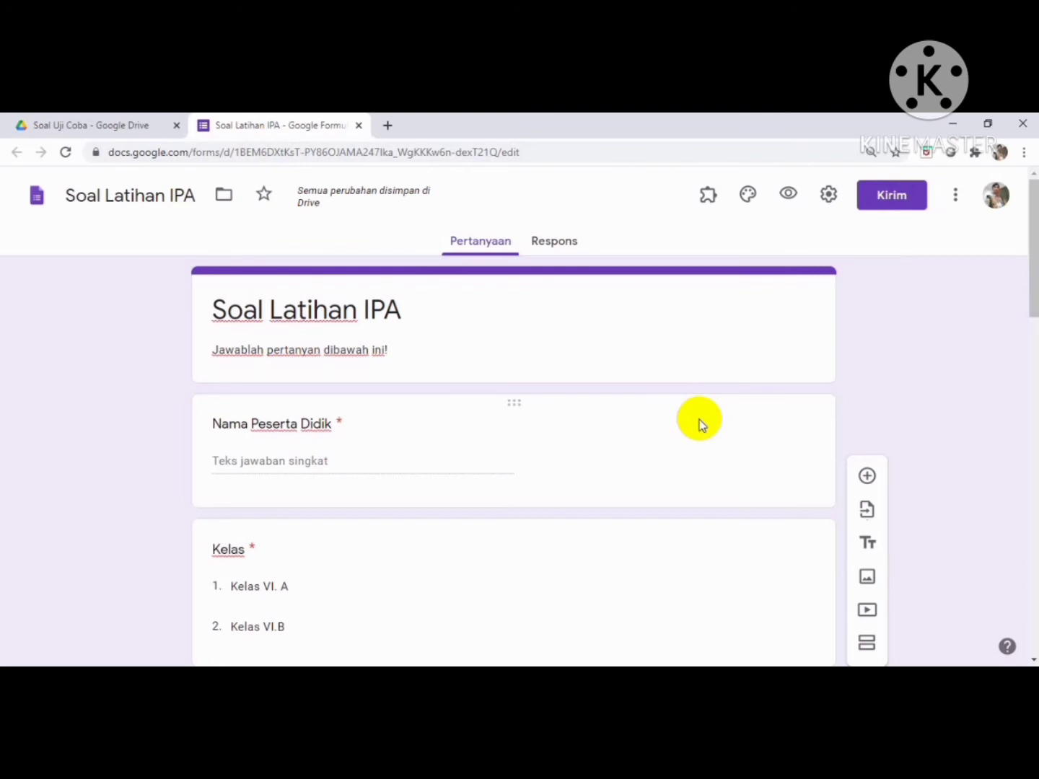
click(829, 198)
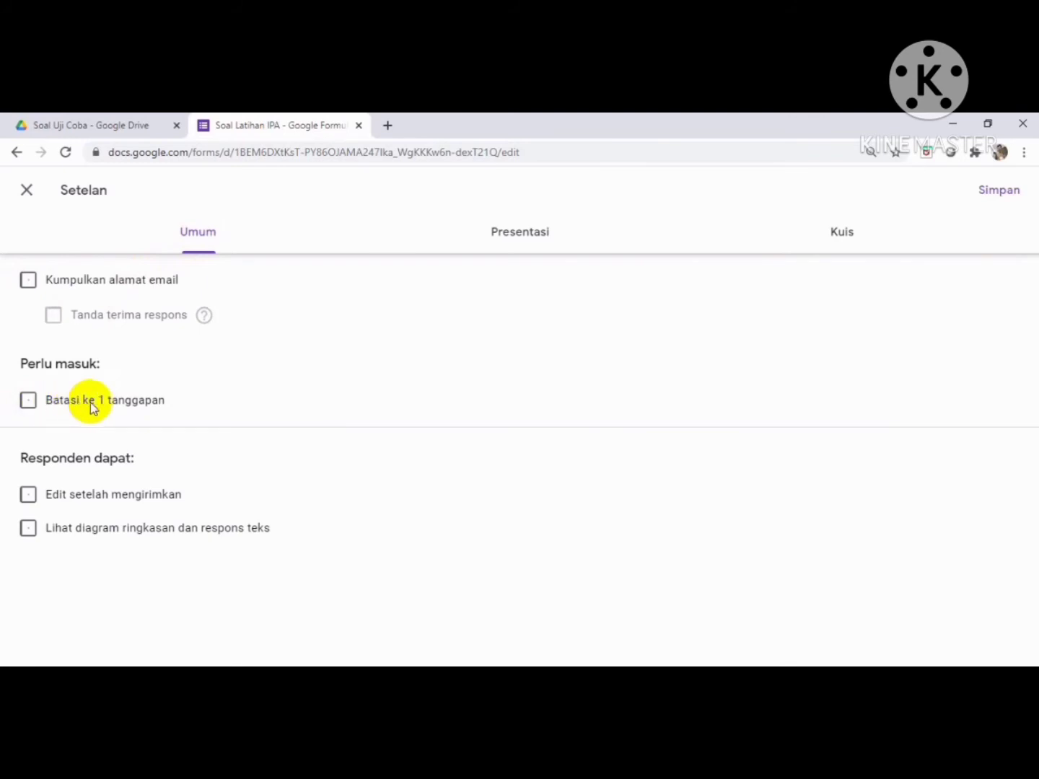
click(30, 402)
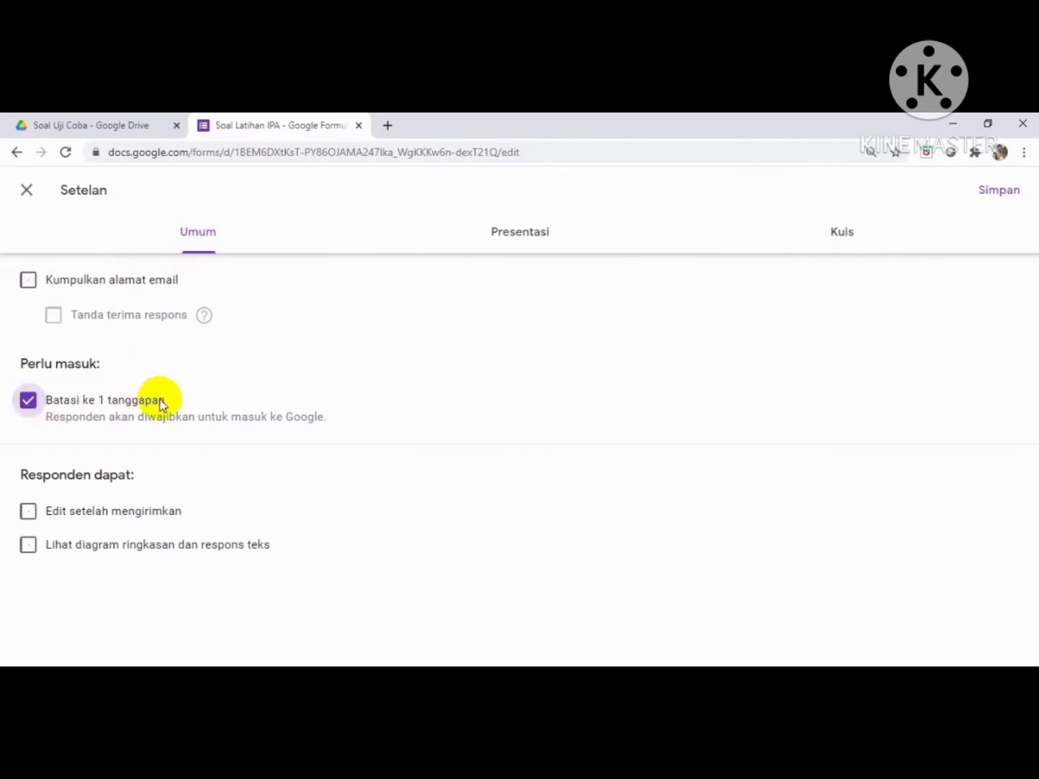
click(521, 235)
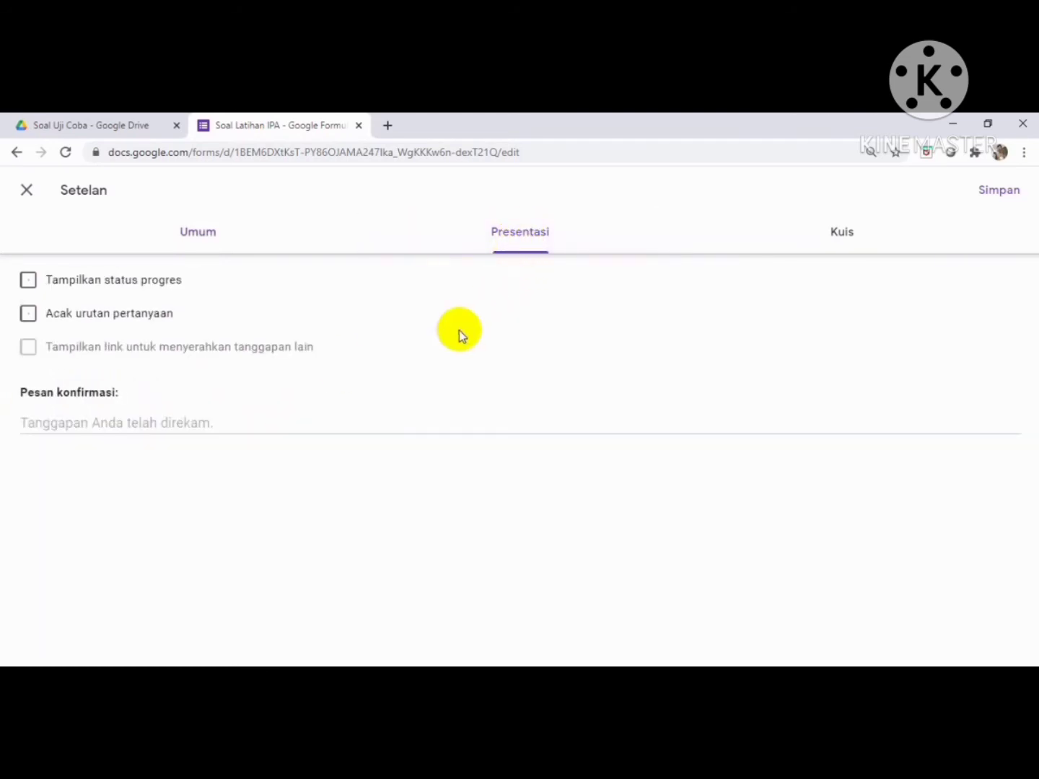
click(174, 426)
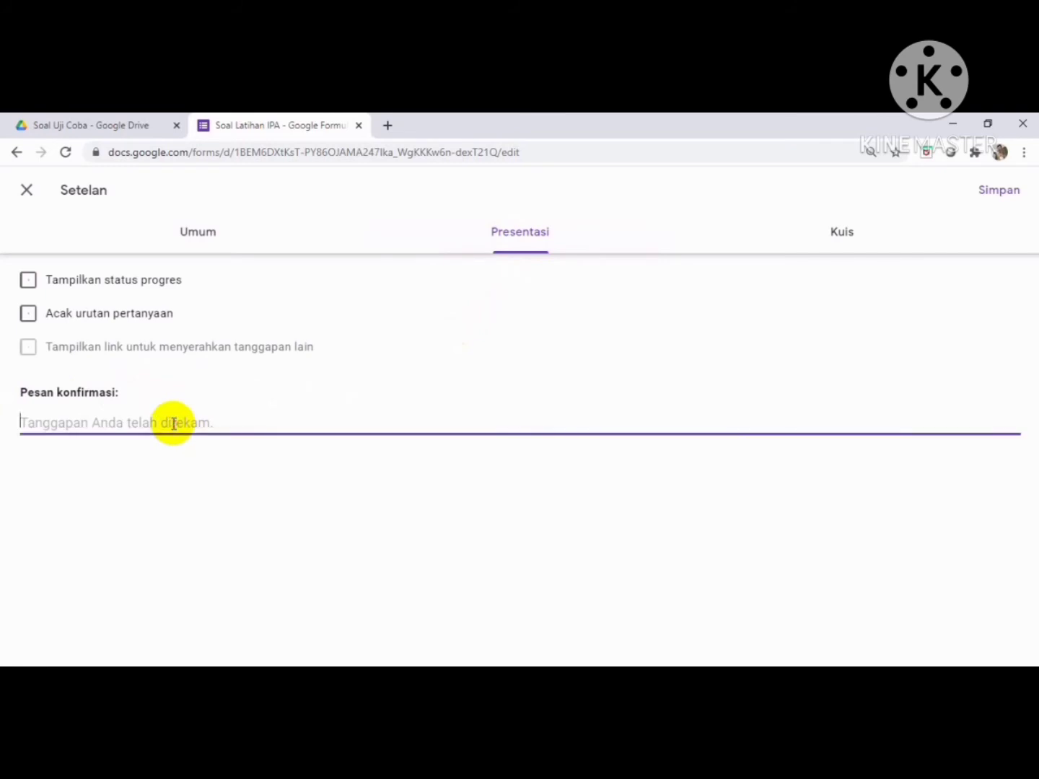
text(Tanggapan an)
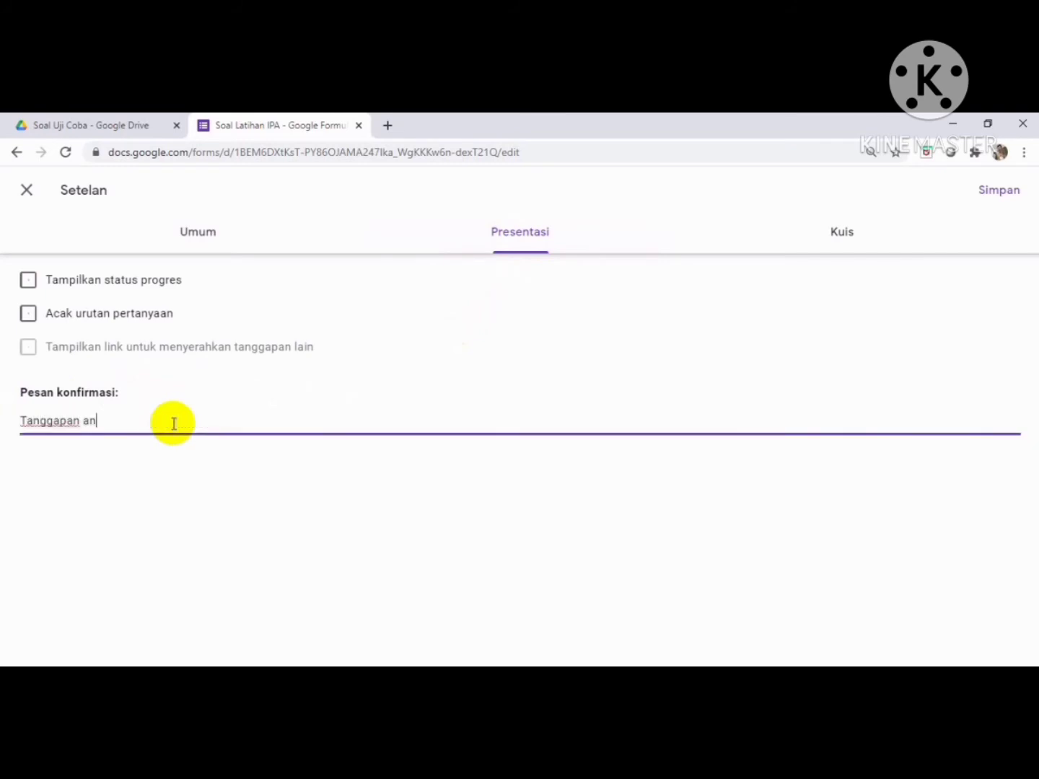
text(da sudah direkam)
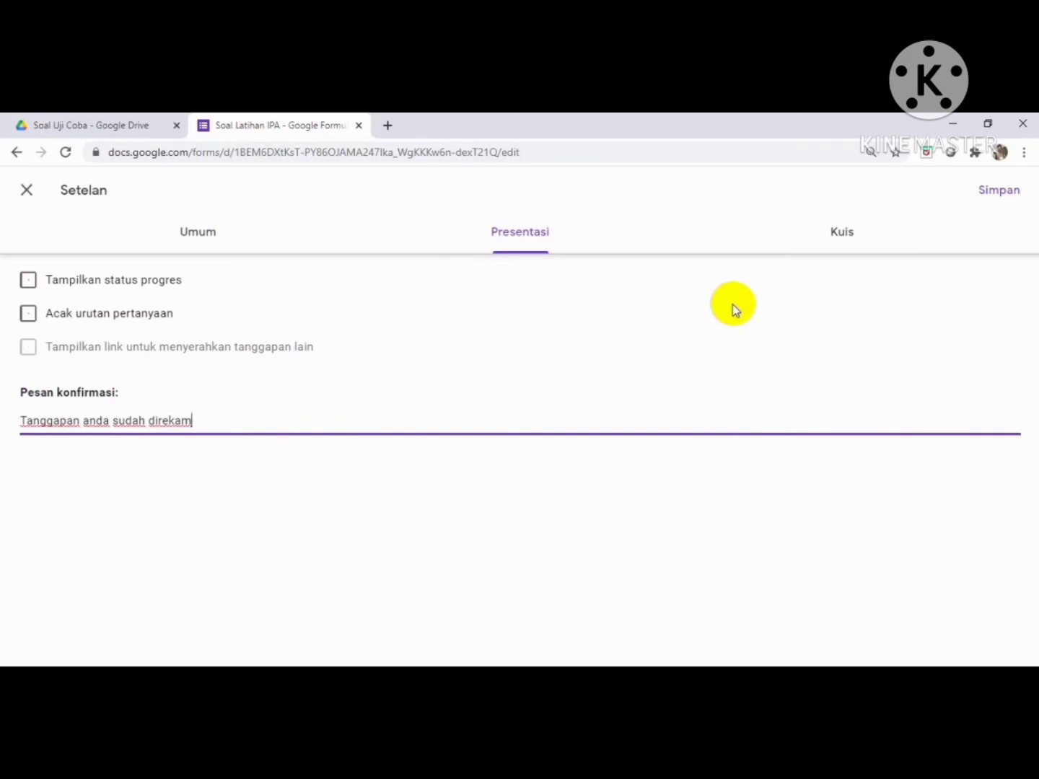
Step: Make the form a quiz that hides unanswered questions (Pertanyaan tak terjawab) and correct answers (Jawaban yang benar) from respondents, and save the settings
click(842, 237)
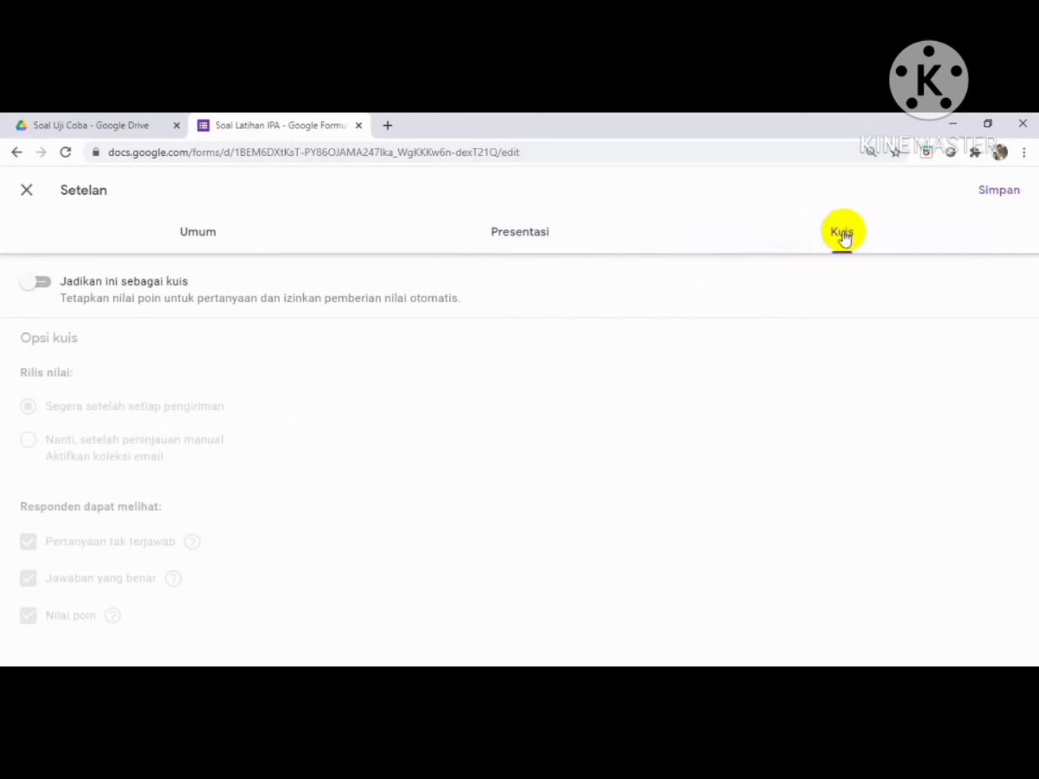
click(33, 286)
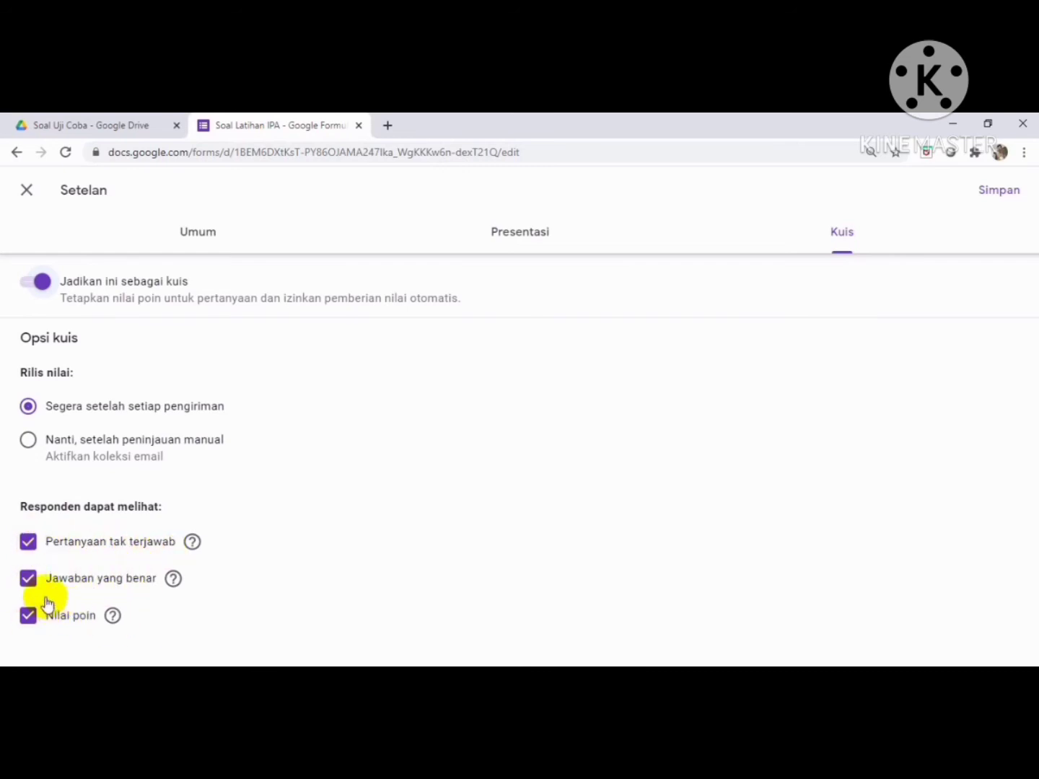
click(30, 583)
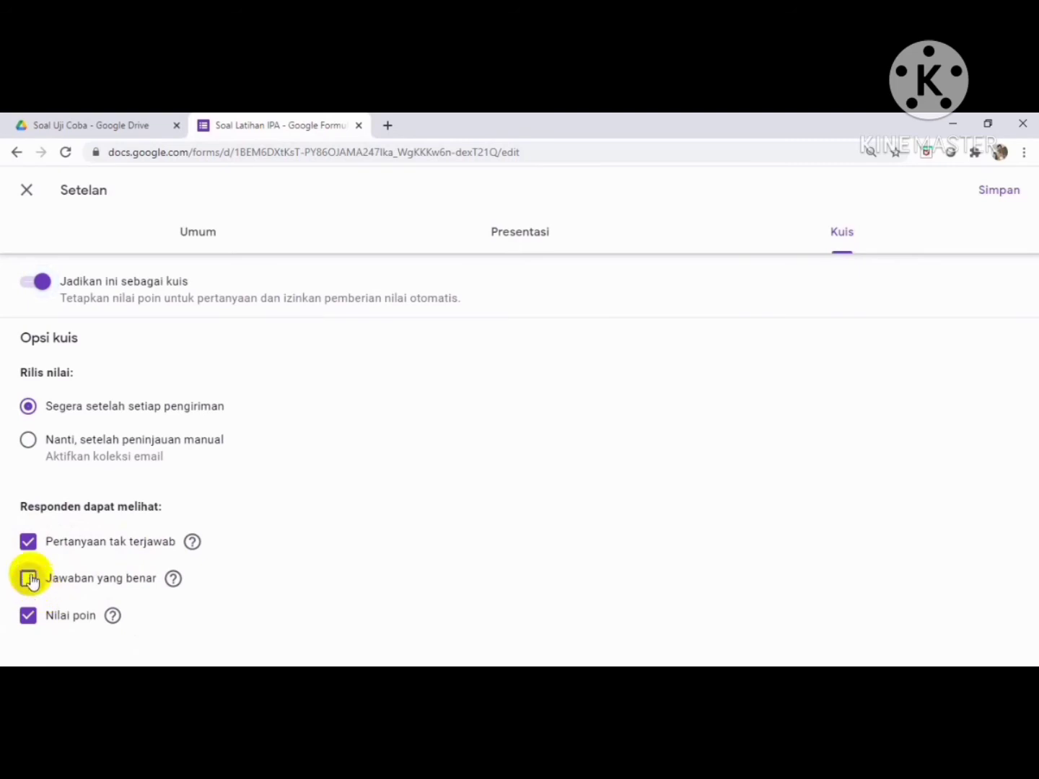
click(26, 541)
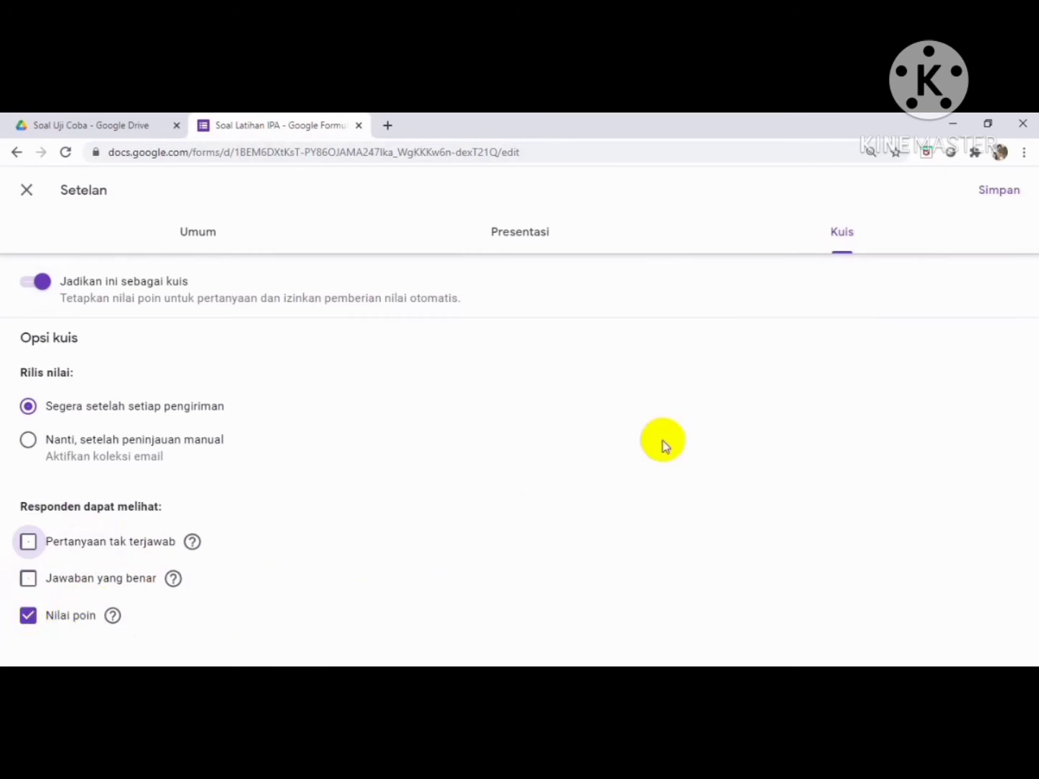
click(989, 207)
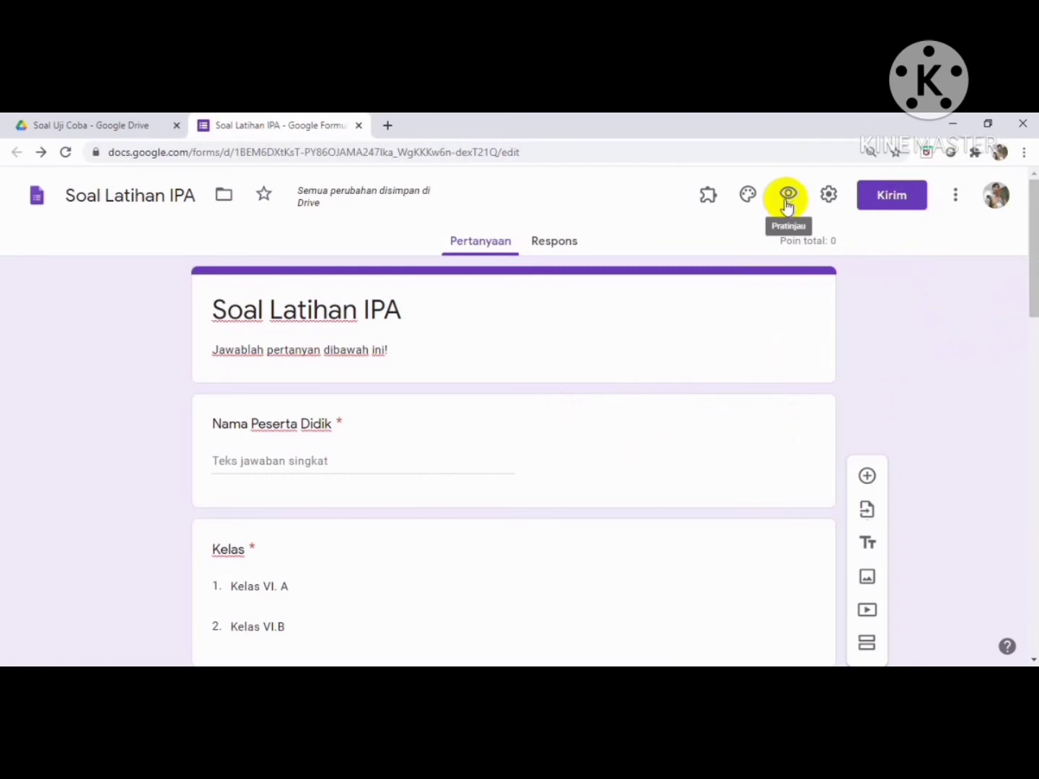
Step: Set the answer key of the question "Kaki ayam cocok untuk..." to "mengais" with 20 points
drag(1030, 266, 1032, 331)
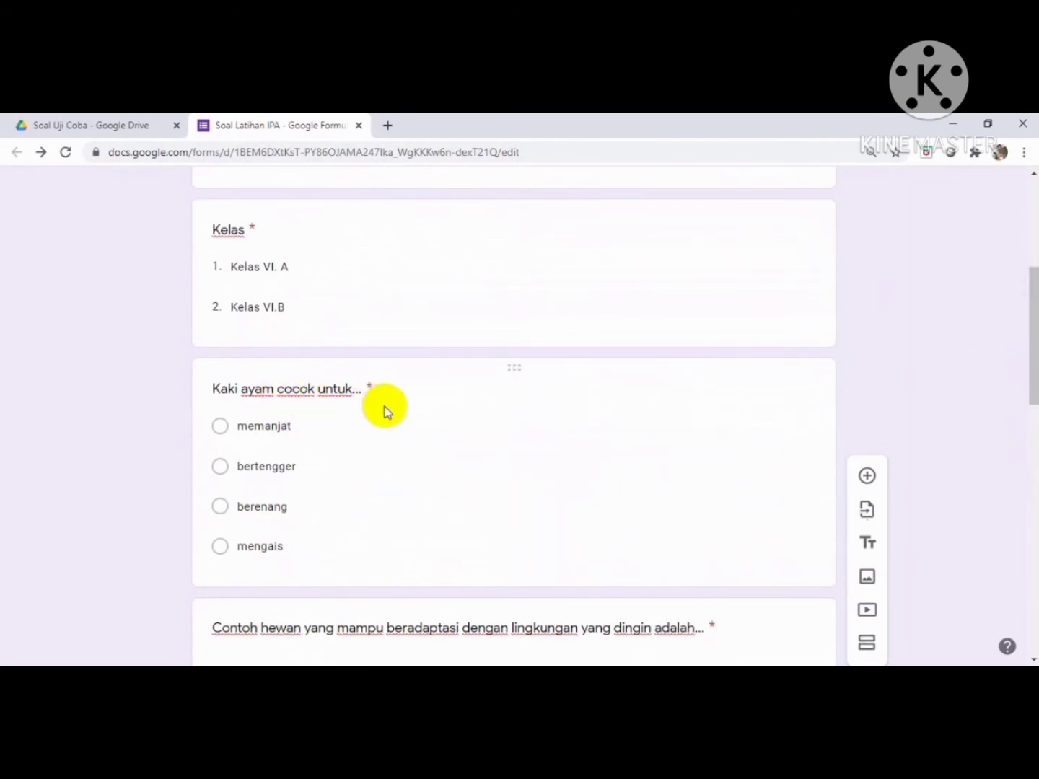
click(389, 471)
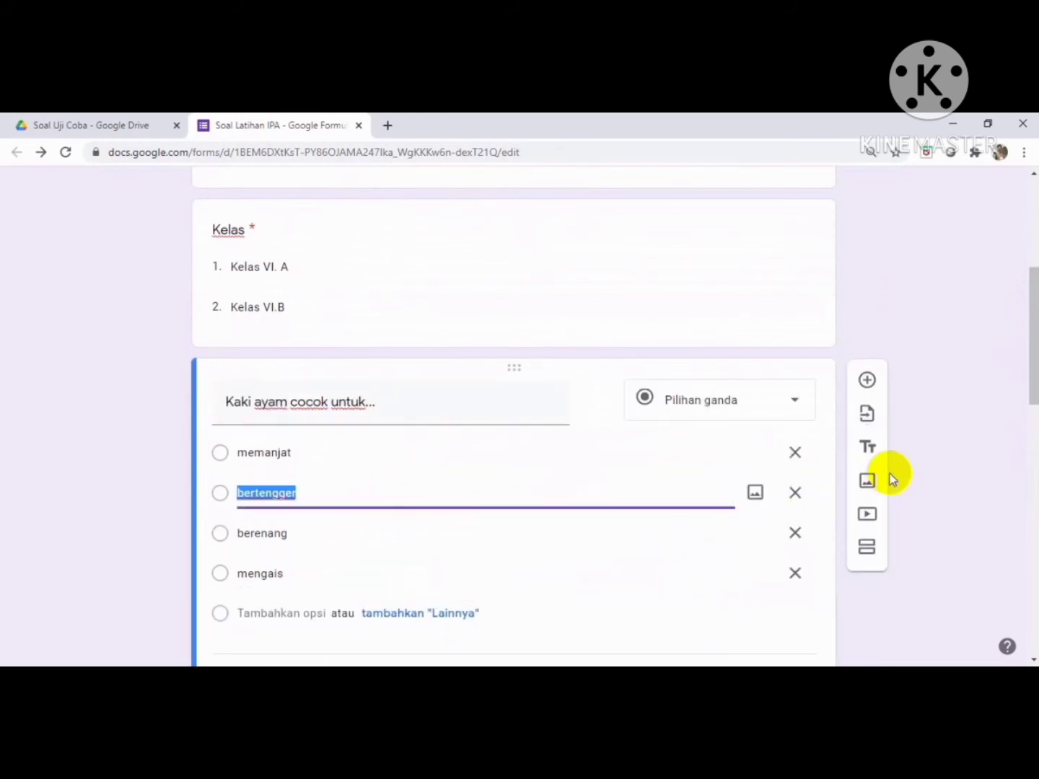
drag(1032, 382, 1033, 427)
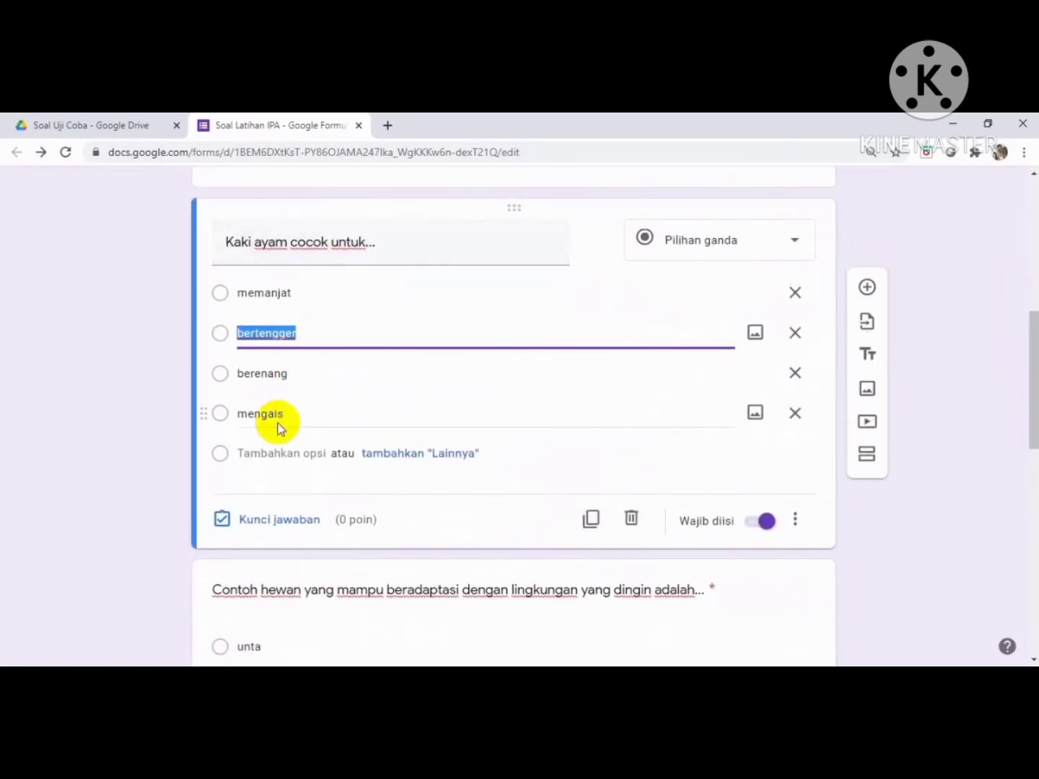
click(224, 419)
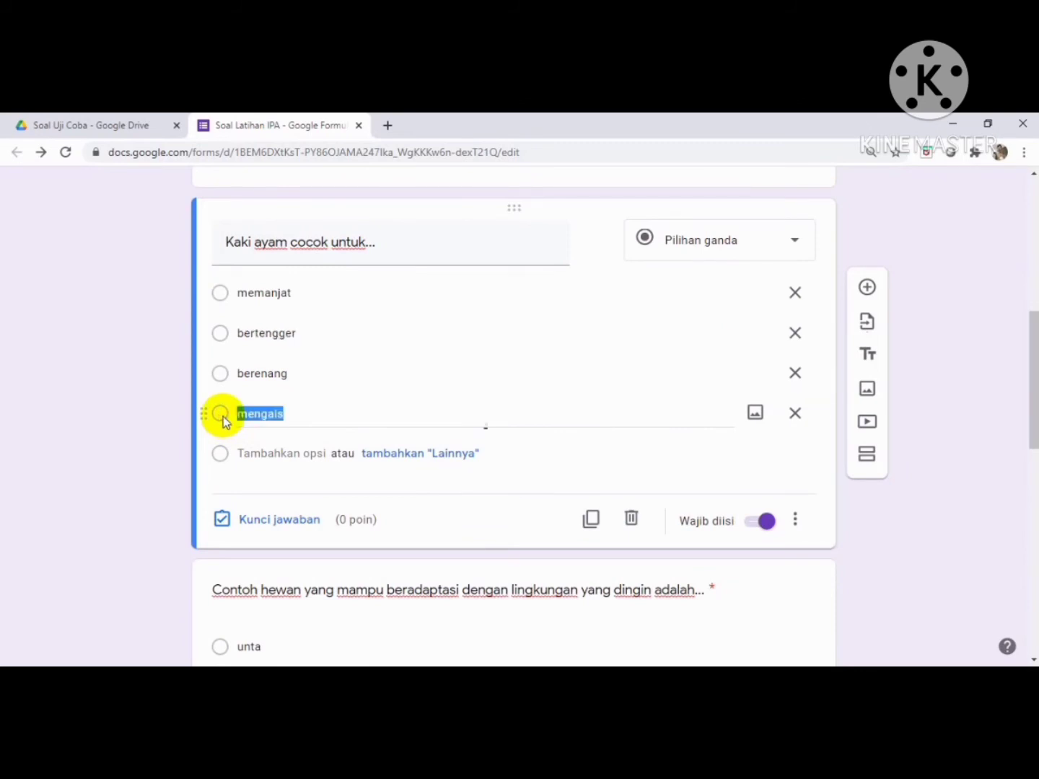
click(279, 522)
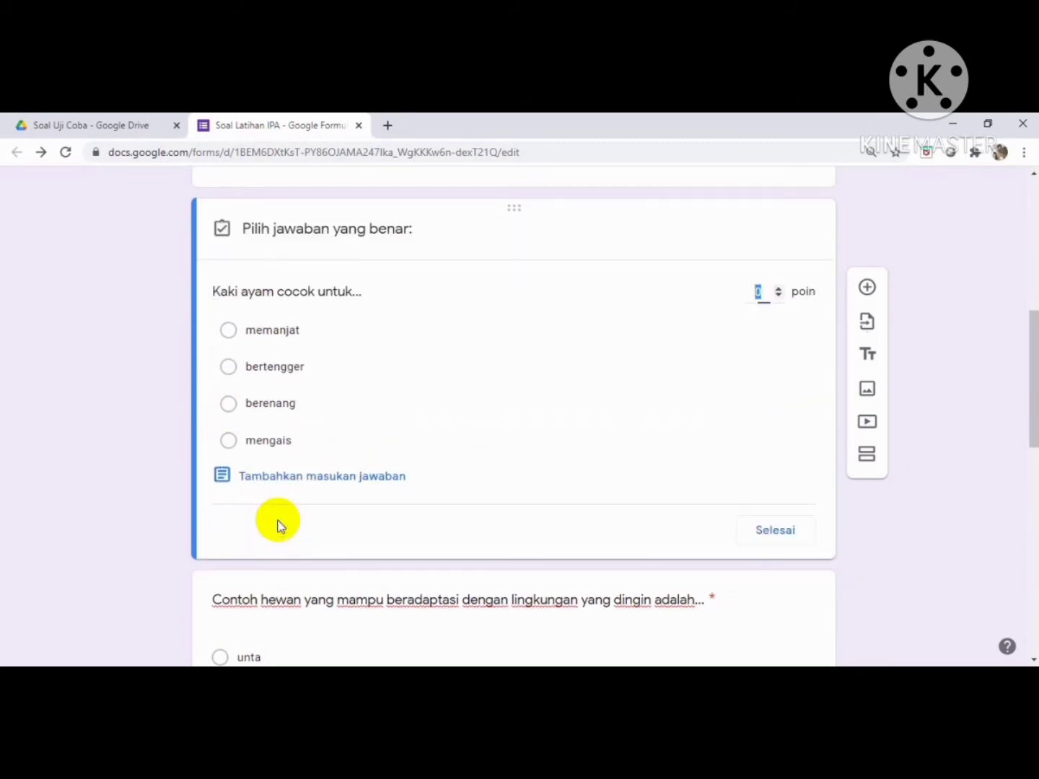
click(229, 442)
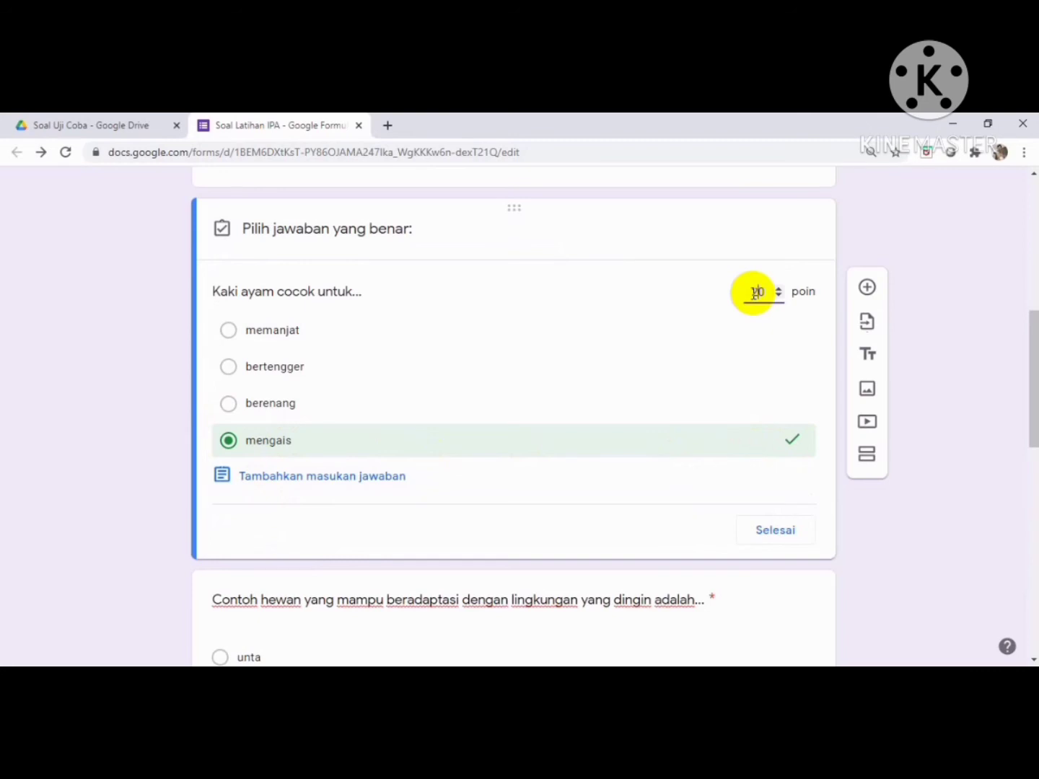
click(776, 534)
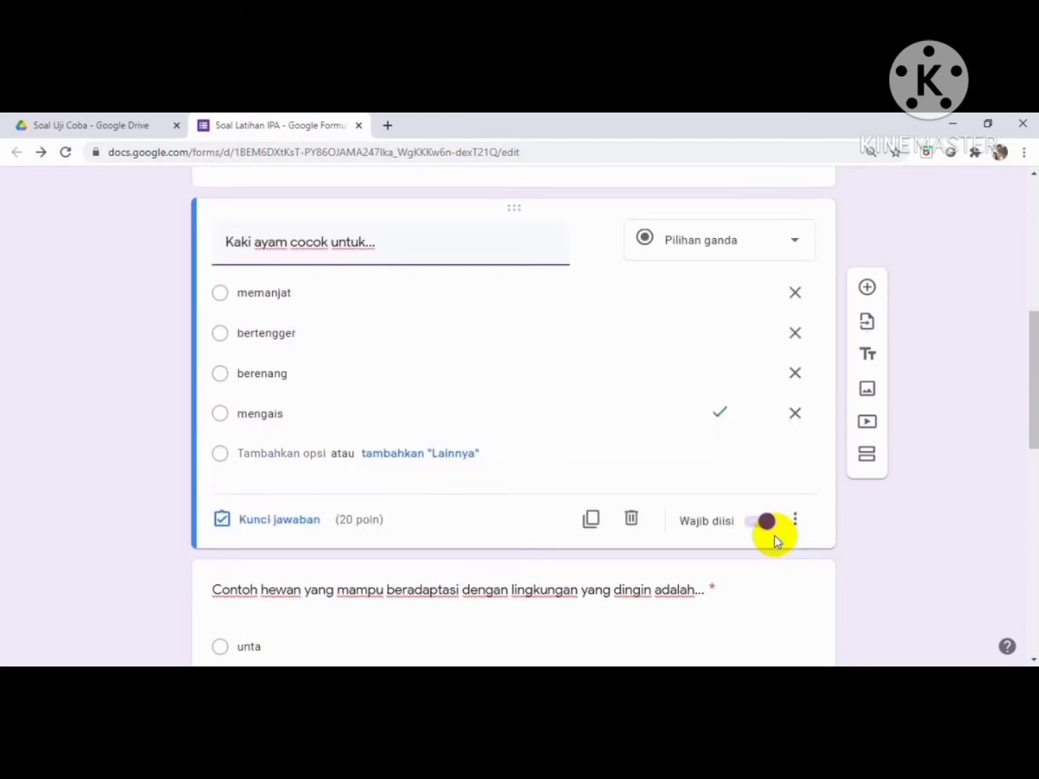
Step: Set the answer key of the question about animals adapted to cold environments to "penguin" with 20 points
drag(1031, 355, 1031, 447)
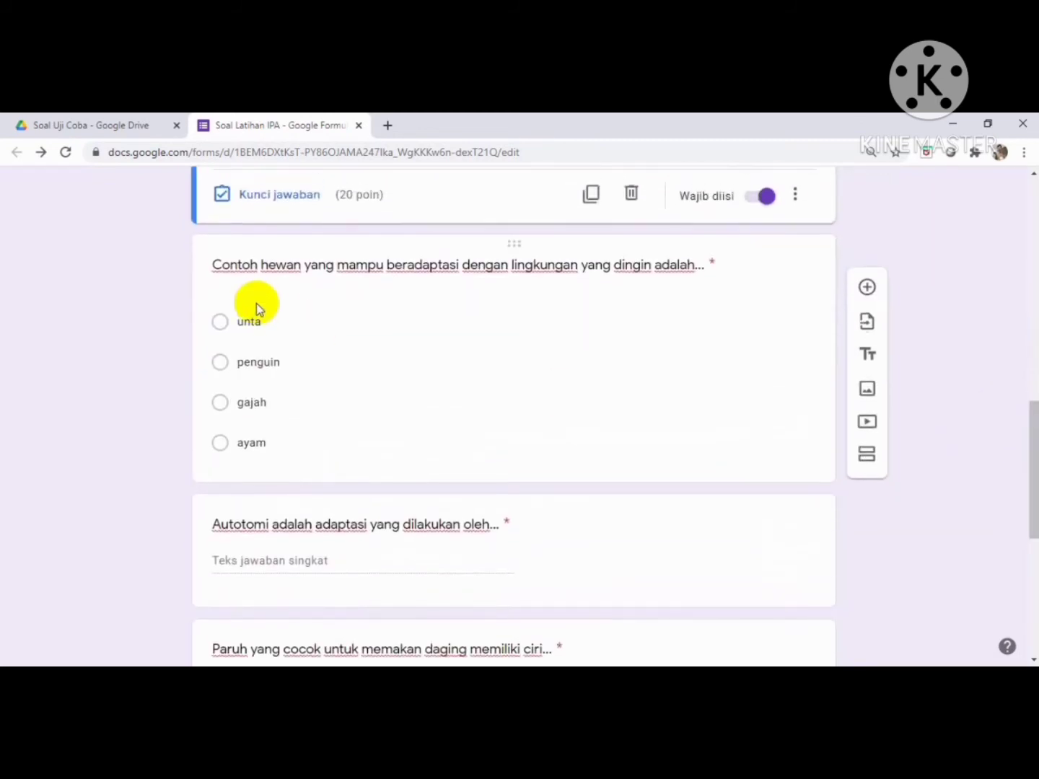
click(327, 364)
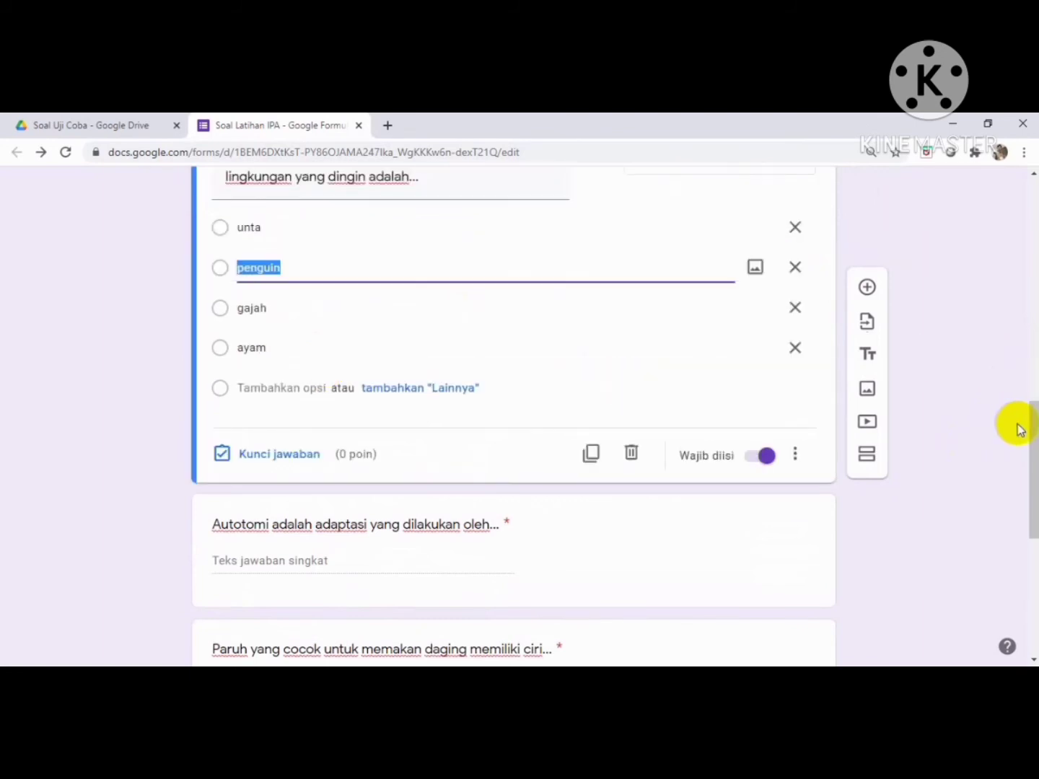
drag(1030, 448, 1023, 421)
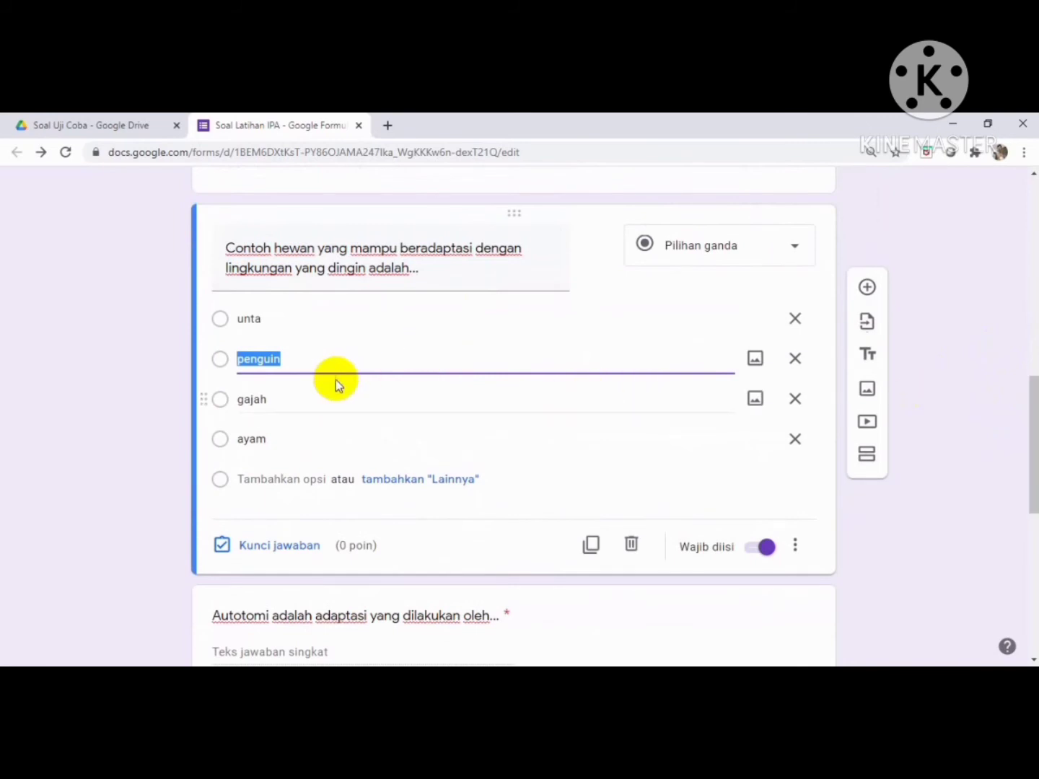
click(281, 549)
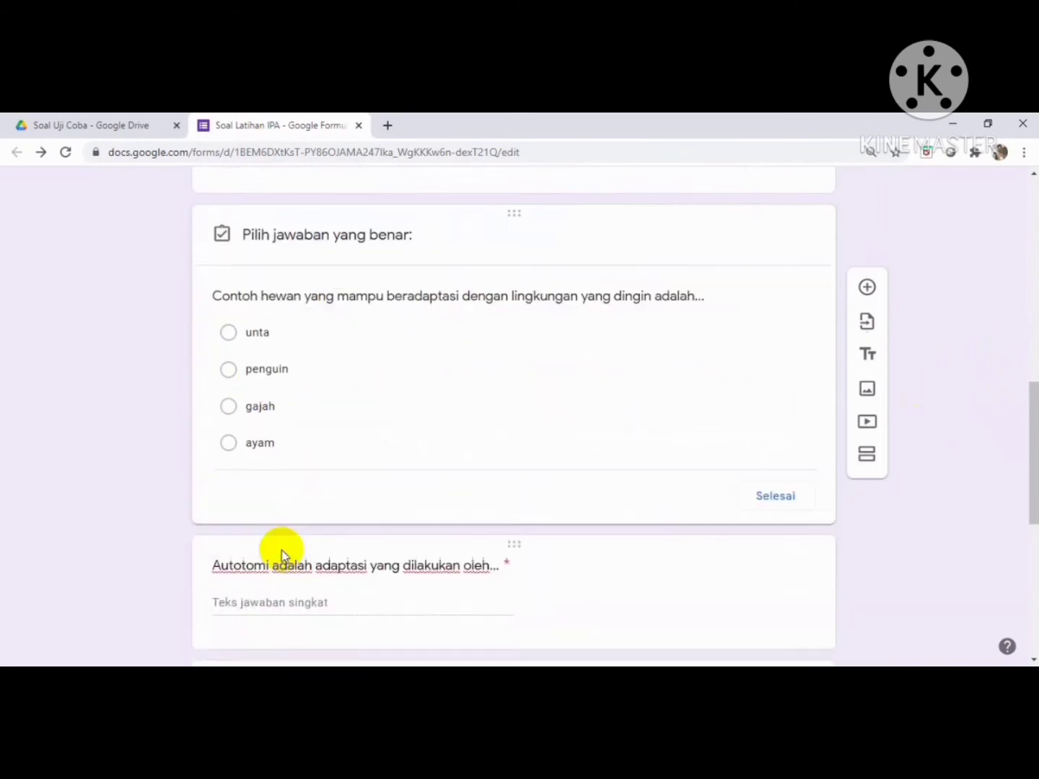
click(230, 373)
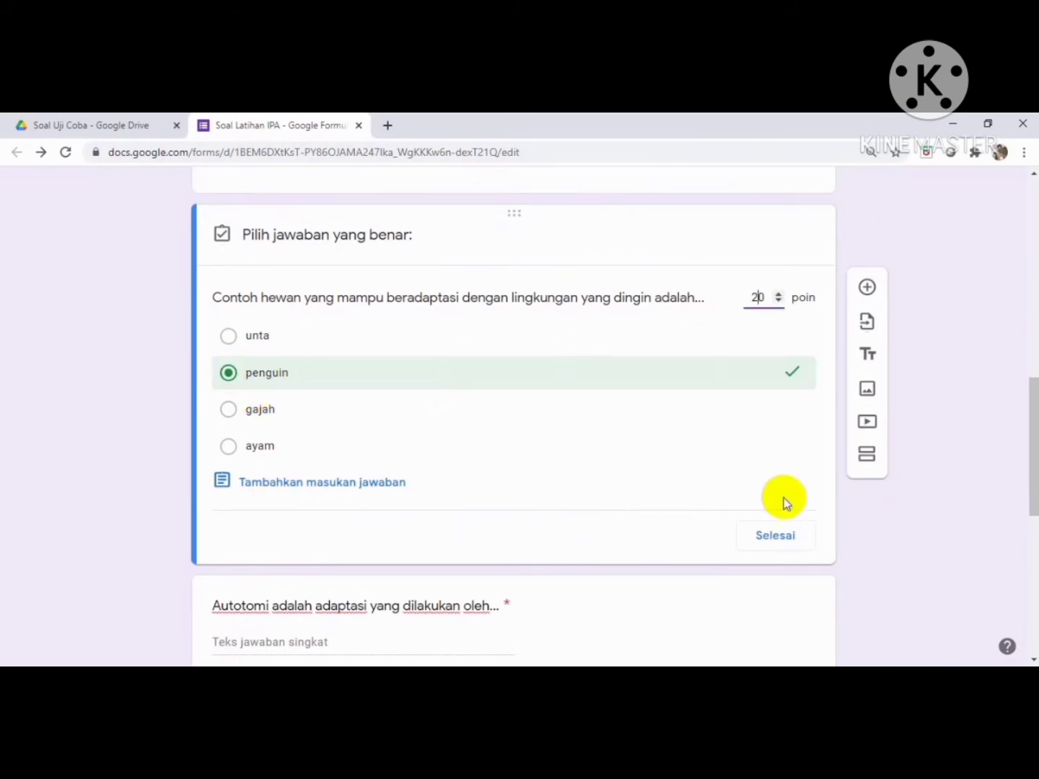
click(773, 537)
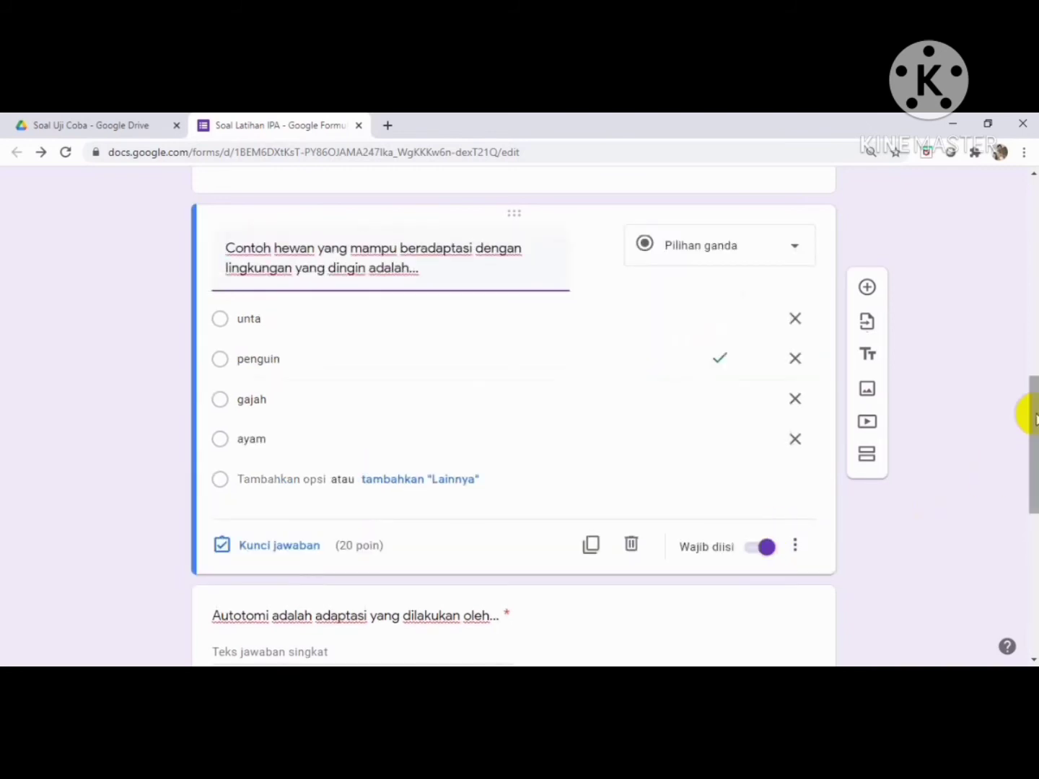
Step: Add "Cicak", "cicak", "Cecak" and "cecak" as correct answers in the answer key of the question "Autotomi adalah adaptasi yang dilakukan oleh..."
drag(1035, 408, 1031, 474)
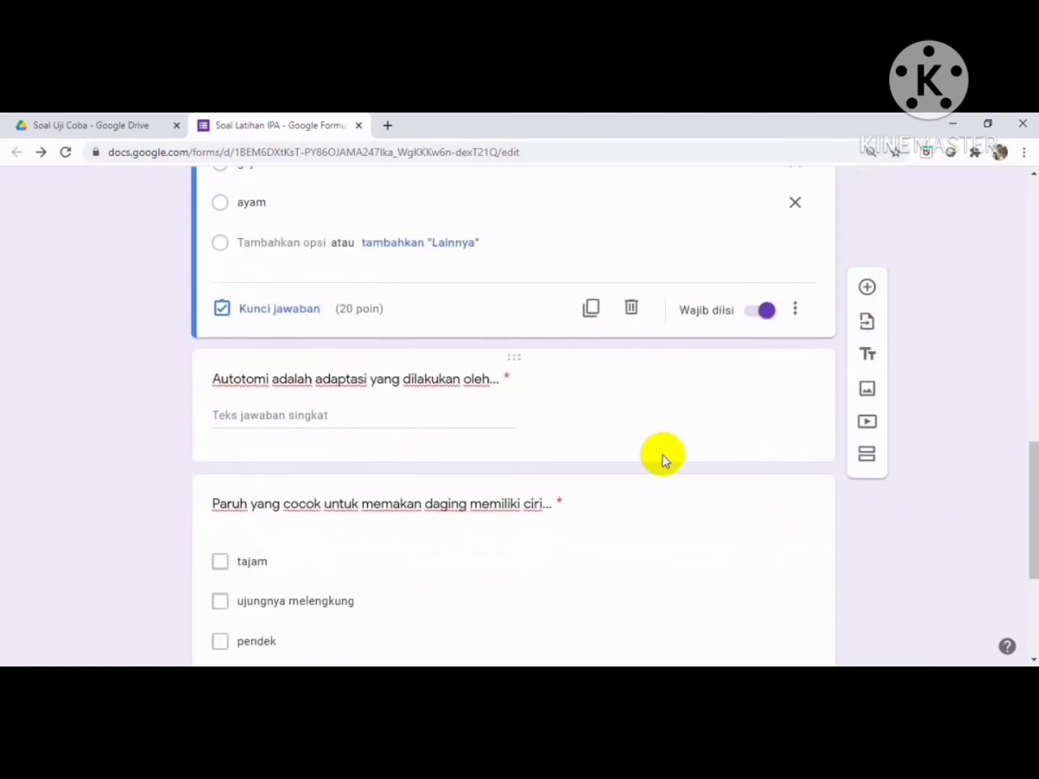
click(513, 414)
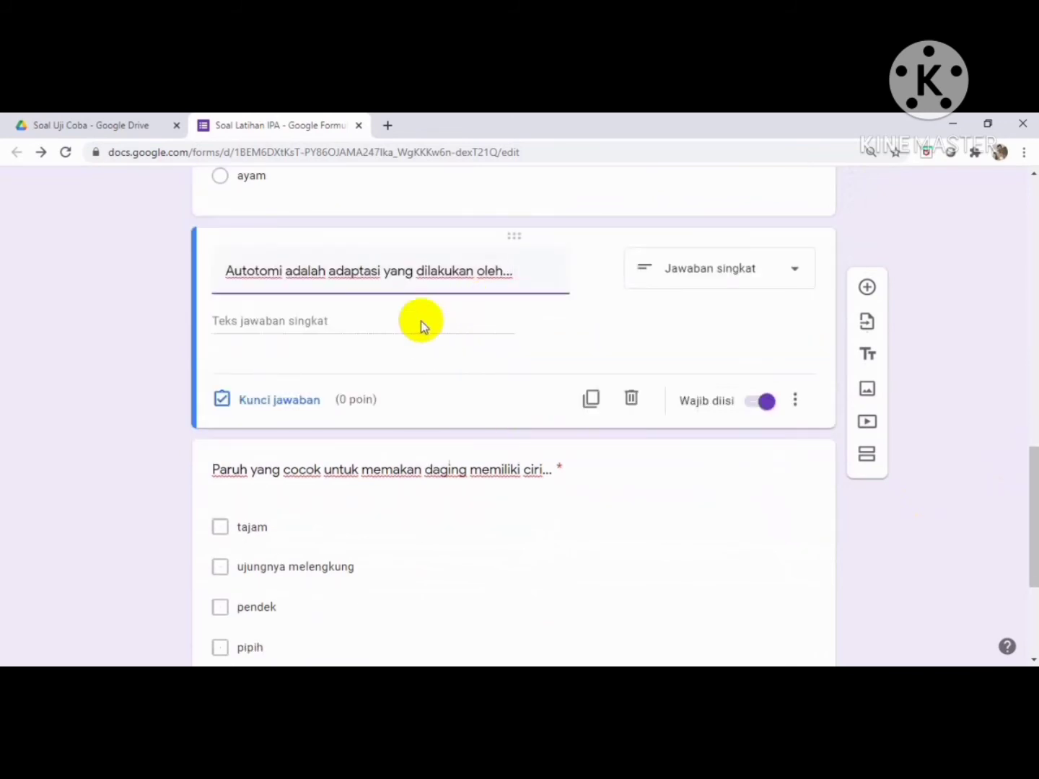
click(280, 401)
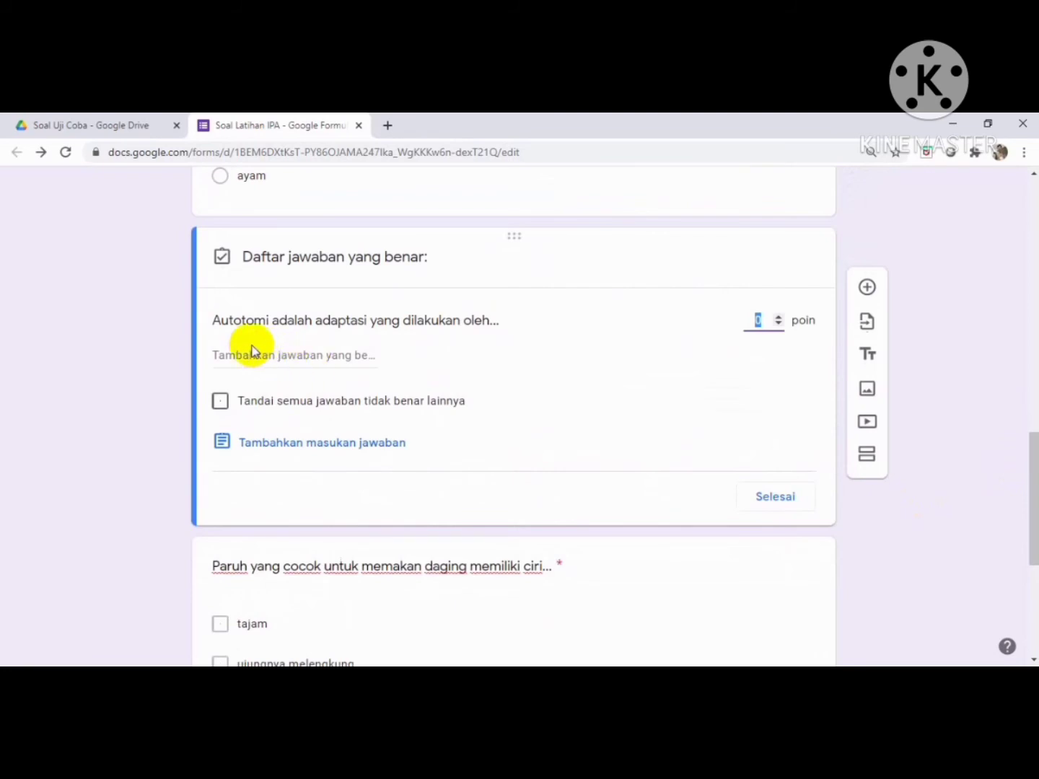
click(307, 354)
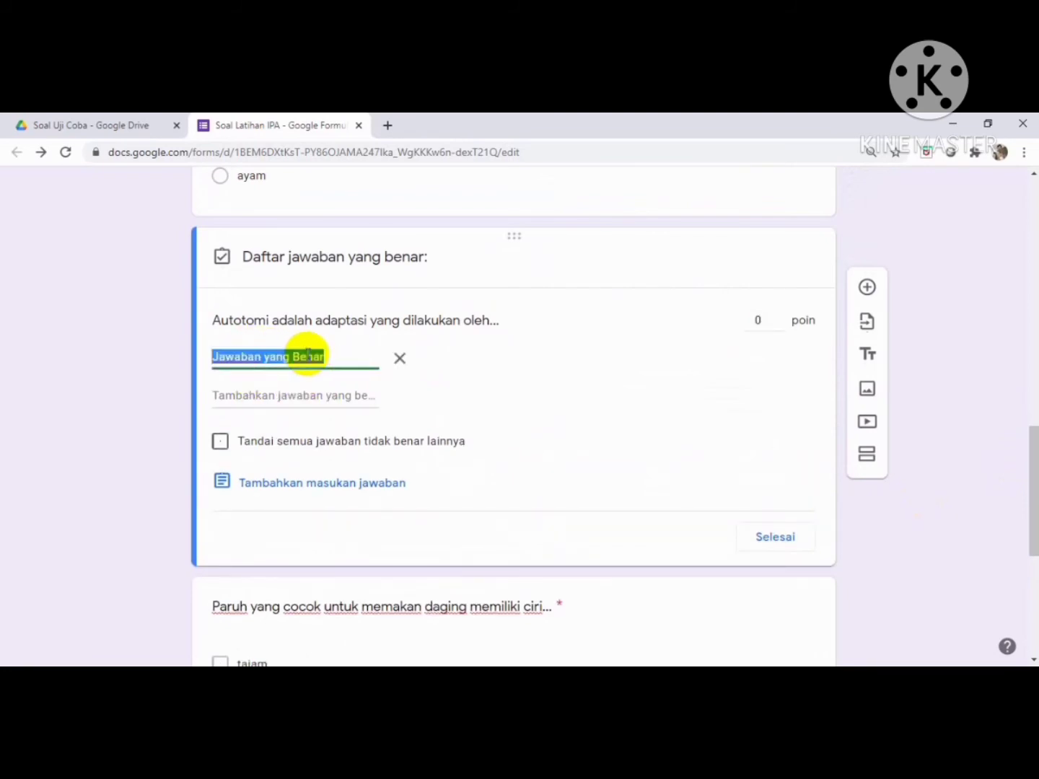
text(cak)
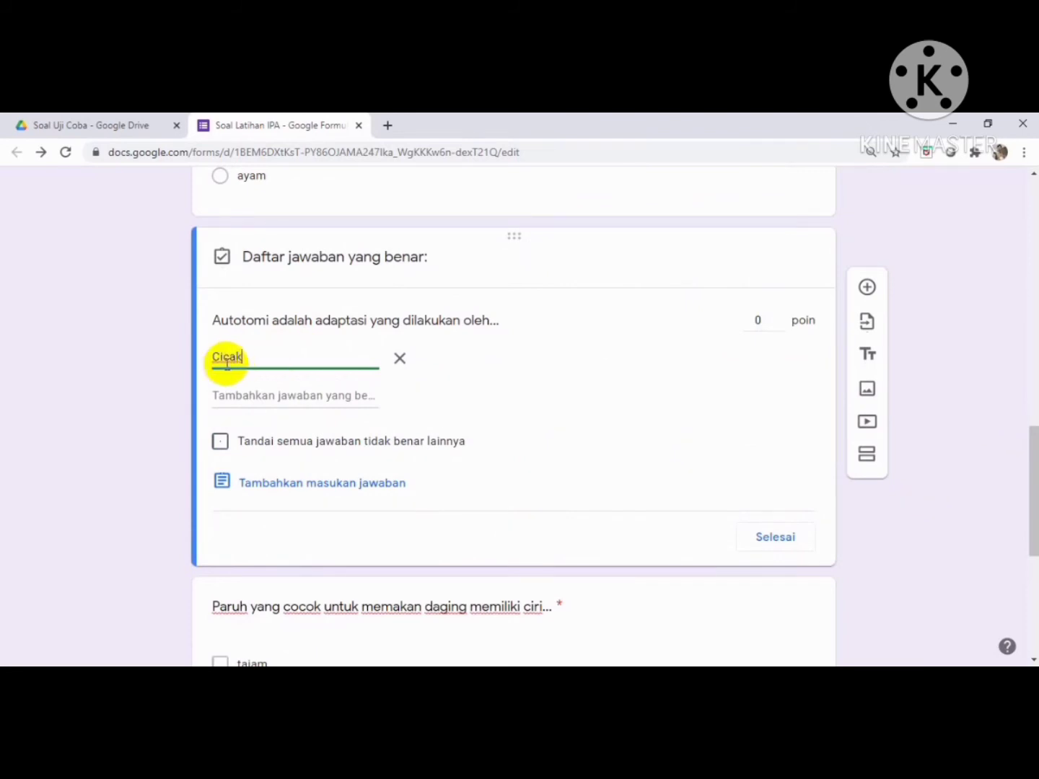
click(256, 398)
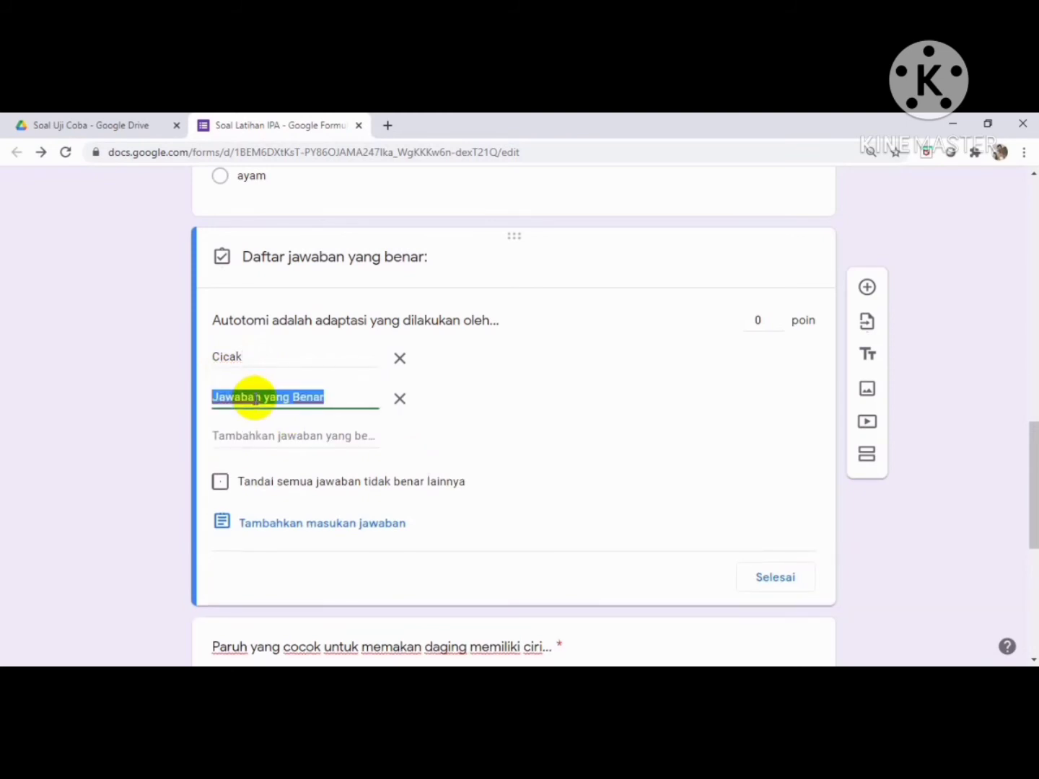
text(cicak)
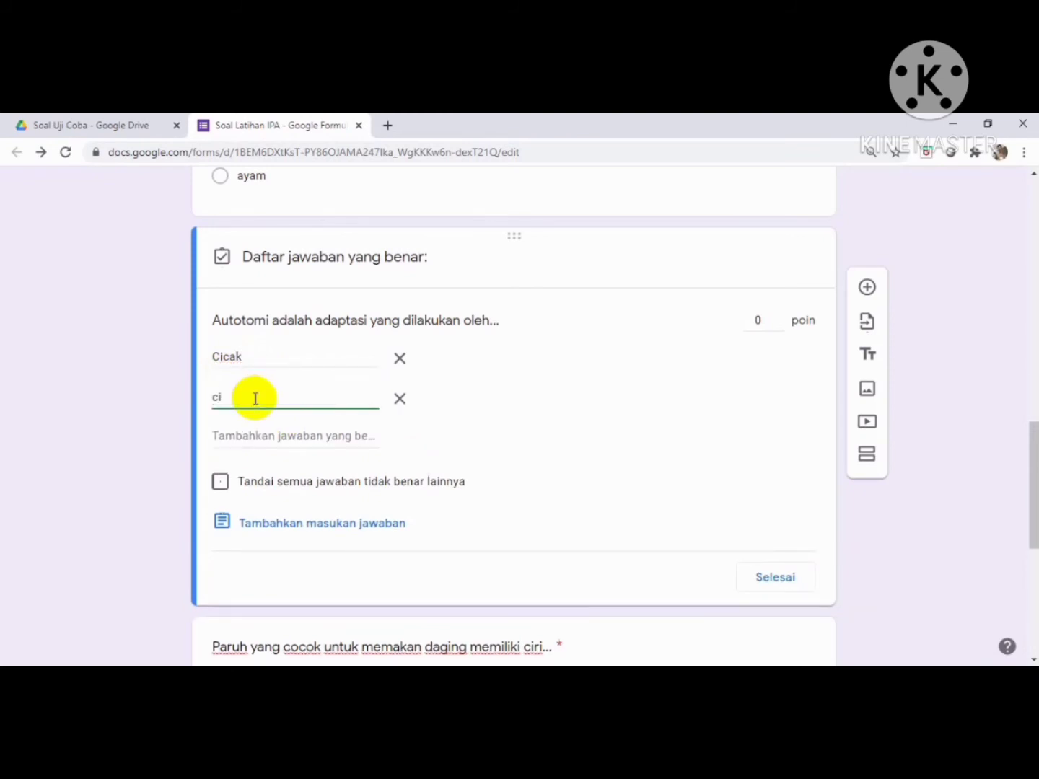
click(259, 435)
text(cak)
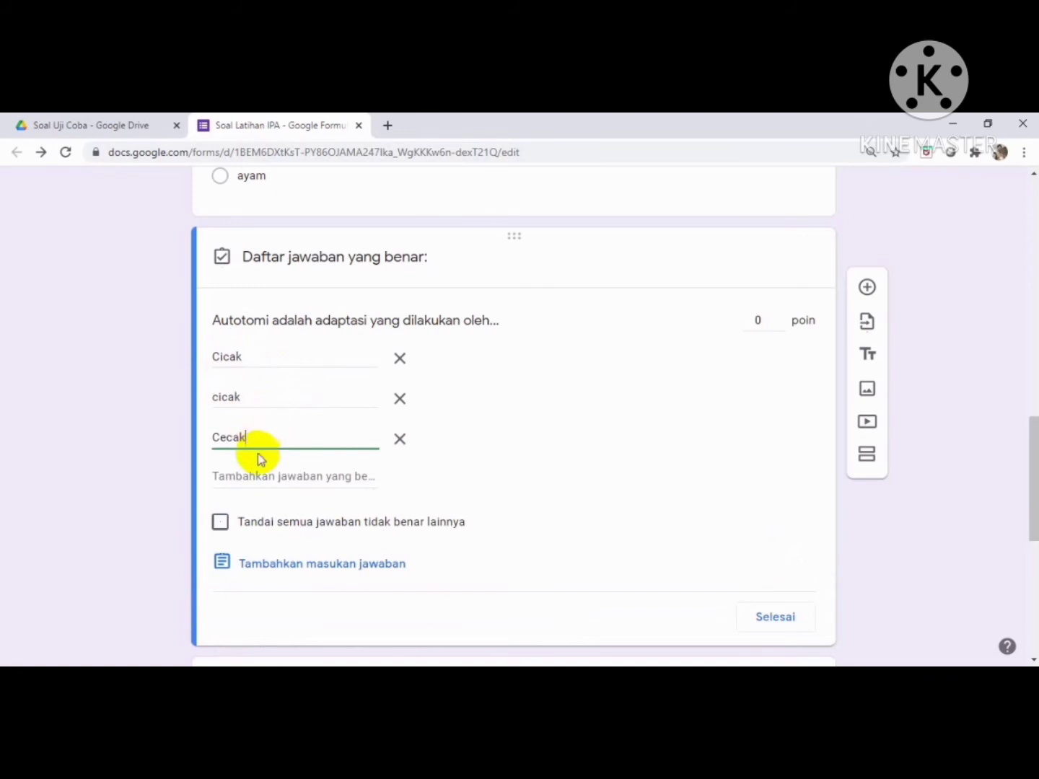
click(251, 474)
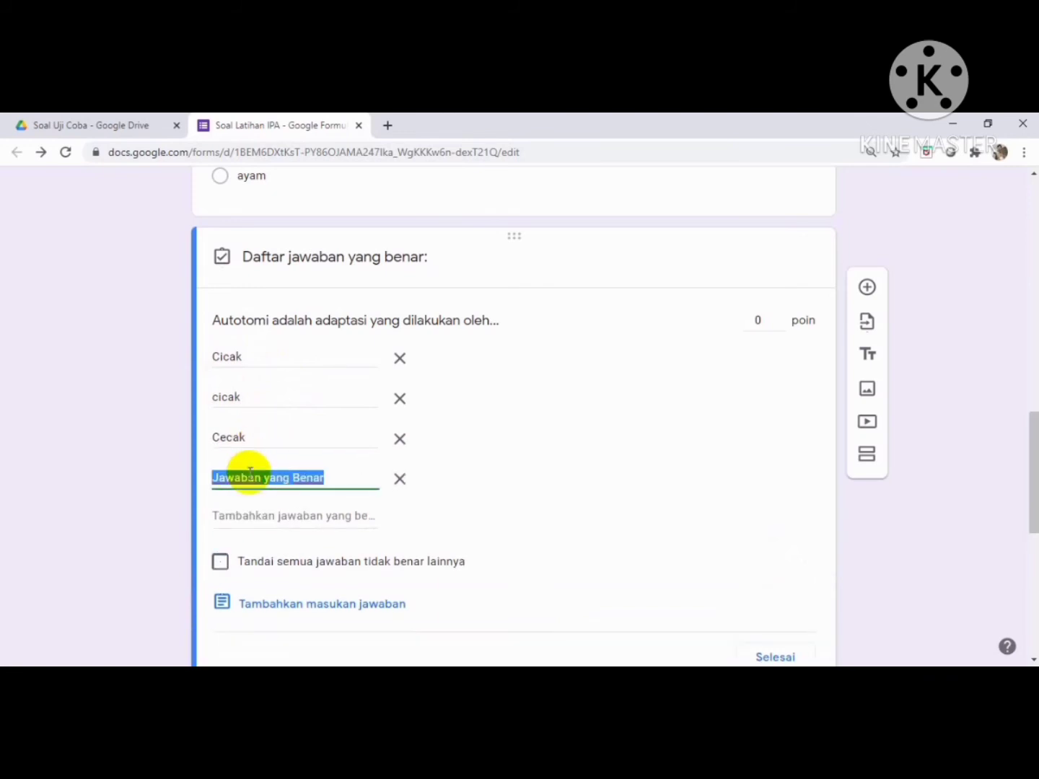
text(cecak)
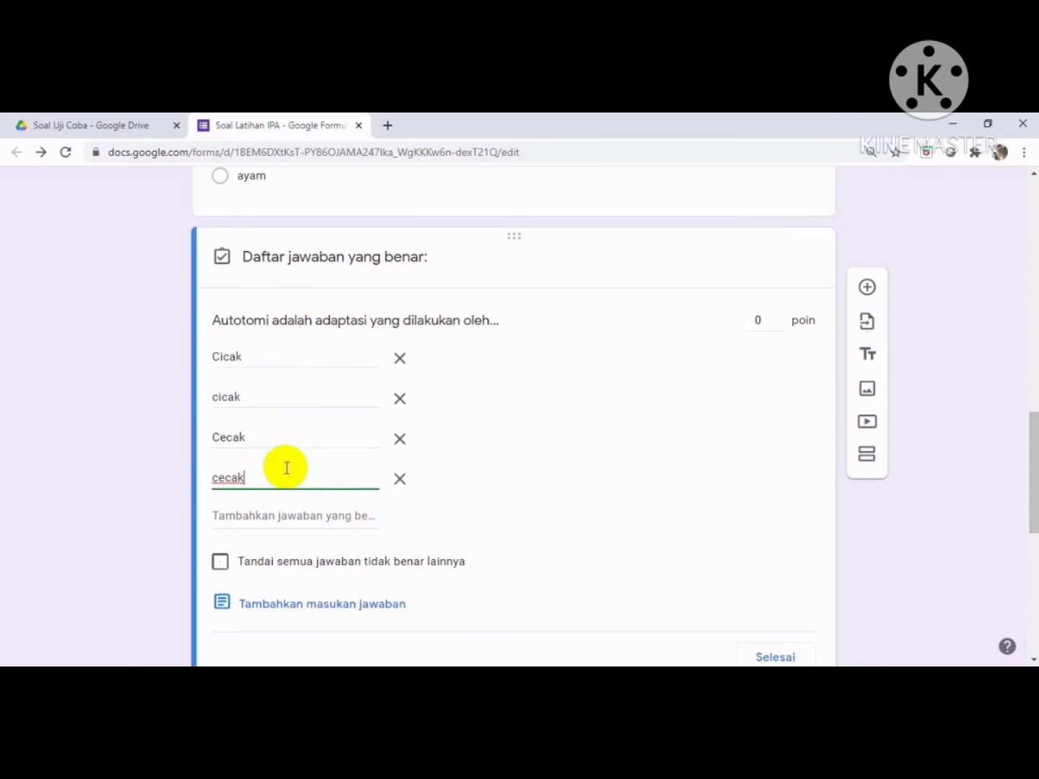
Step: Give the autotomi question 20 points and finish its answer key
click(755, 321)
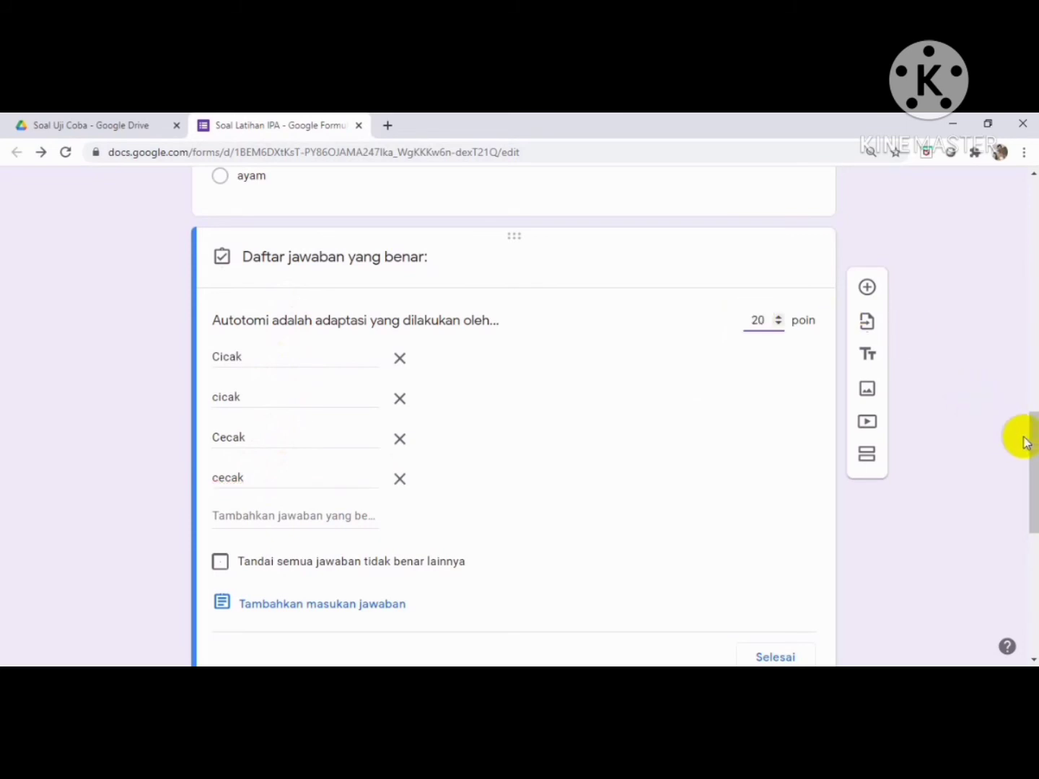
drag(1034, 435, 1035, 475)
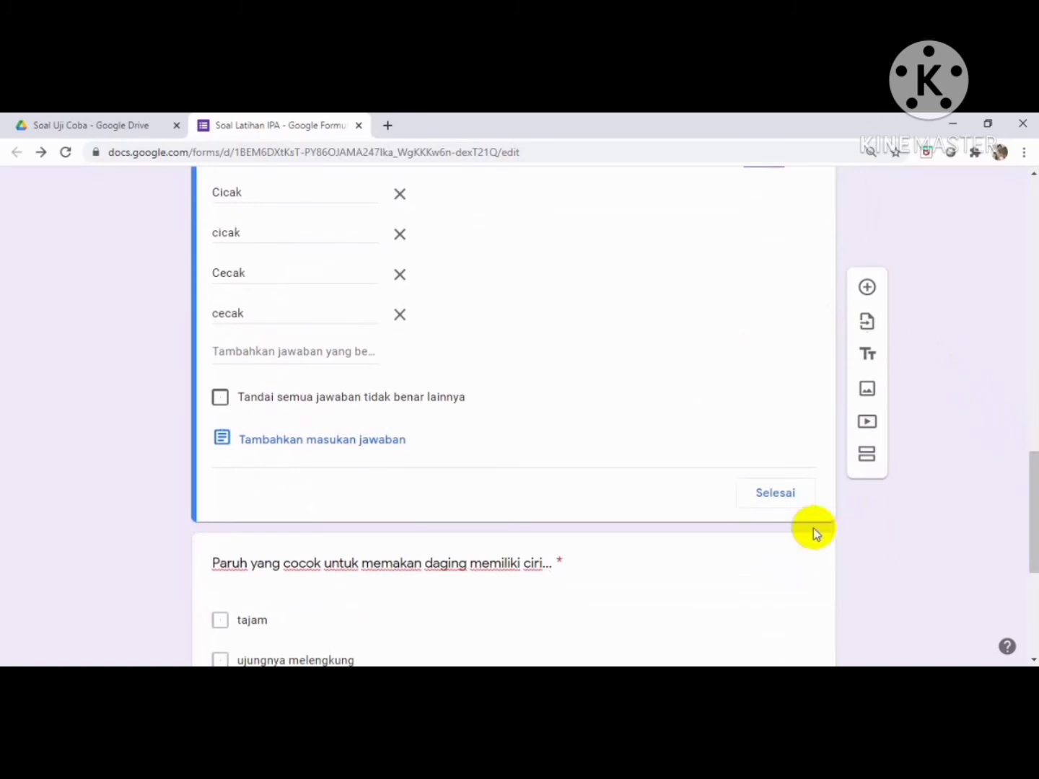
click(777, 497)
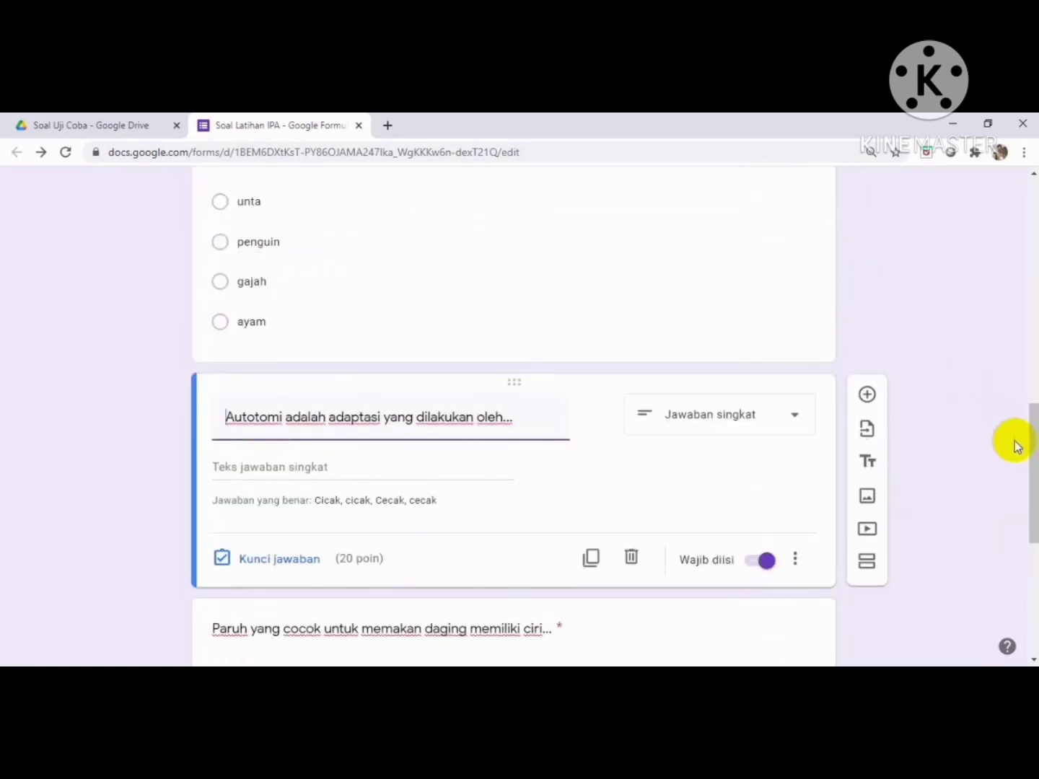
Step: Mark "tajam" and "ujungnya melengkung" as the correct answers of the question "Paruh yang cocok untuk memakan daging memiliki ciri..."
drag(1030, 432, 1035, 505)
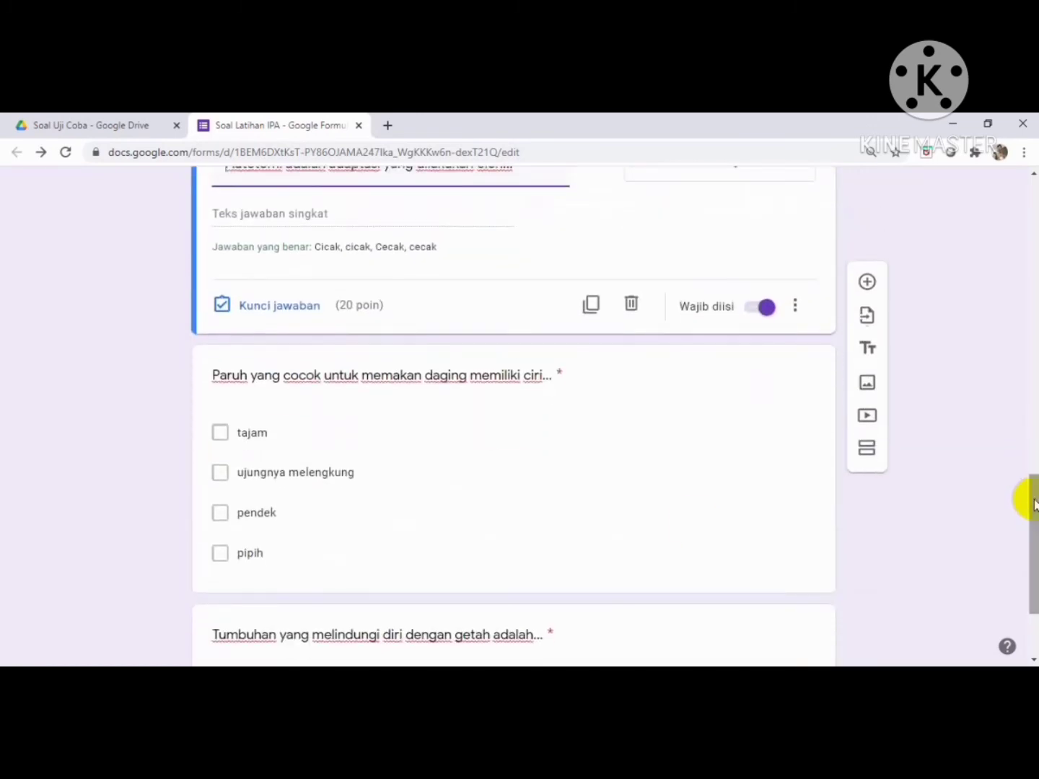
click(434, 478)
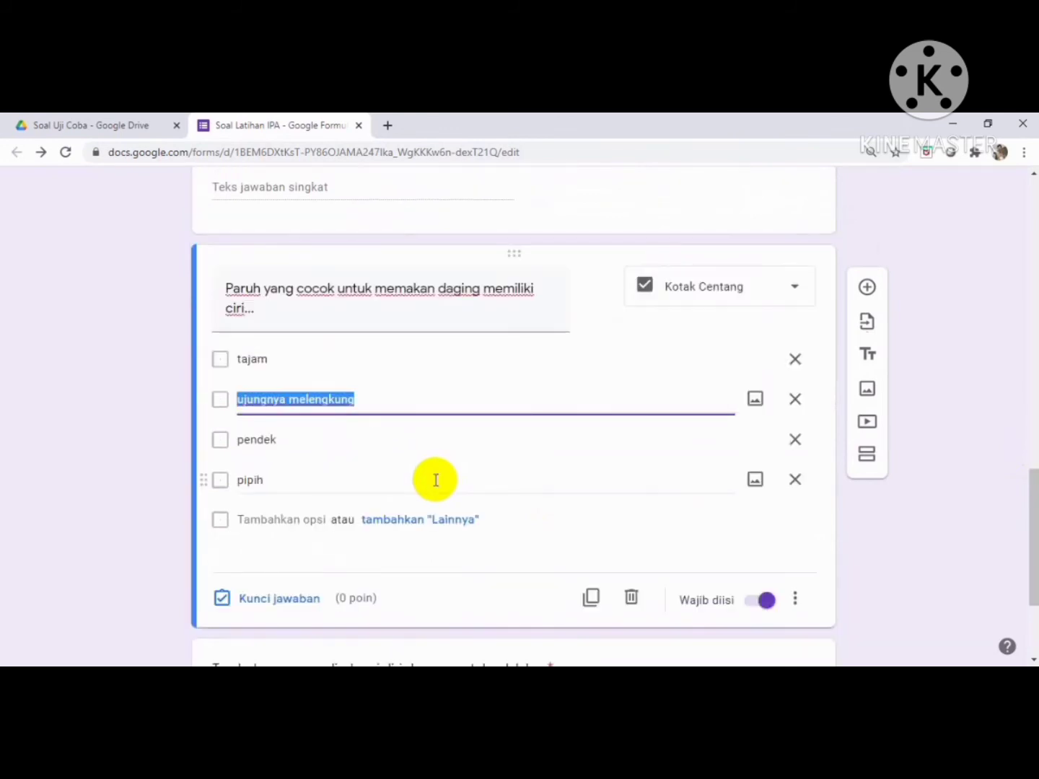
click(271, 607)
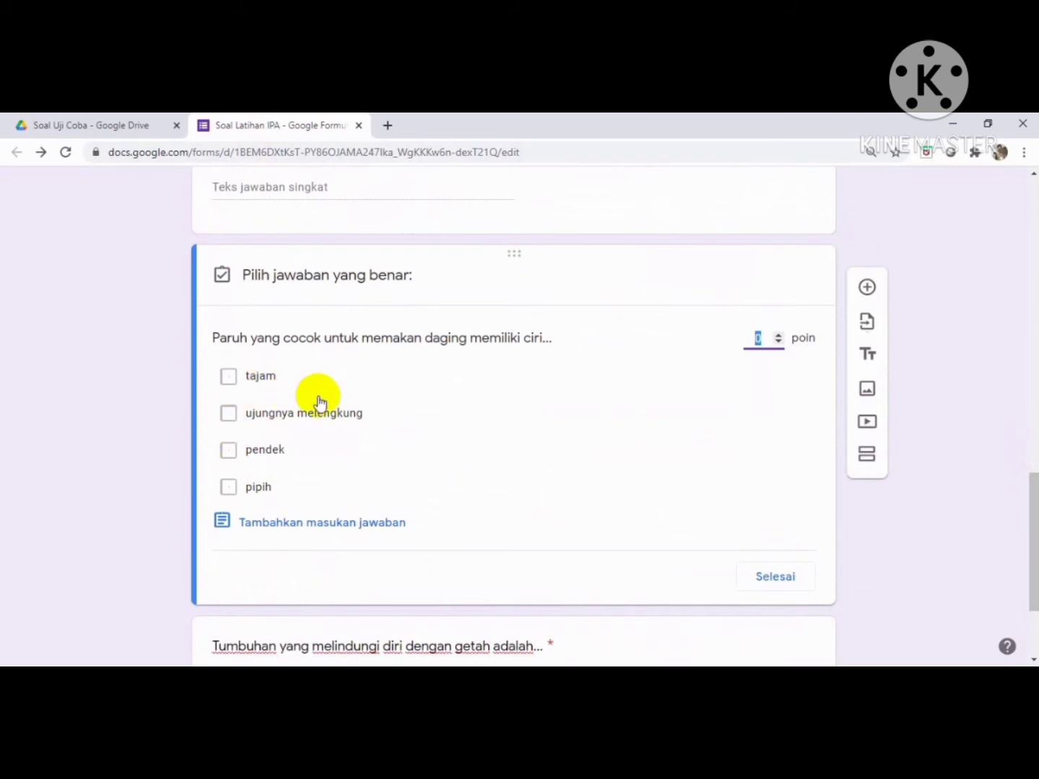
click(229, 374)
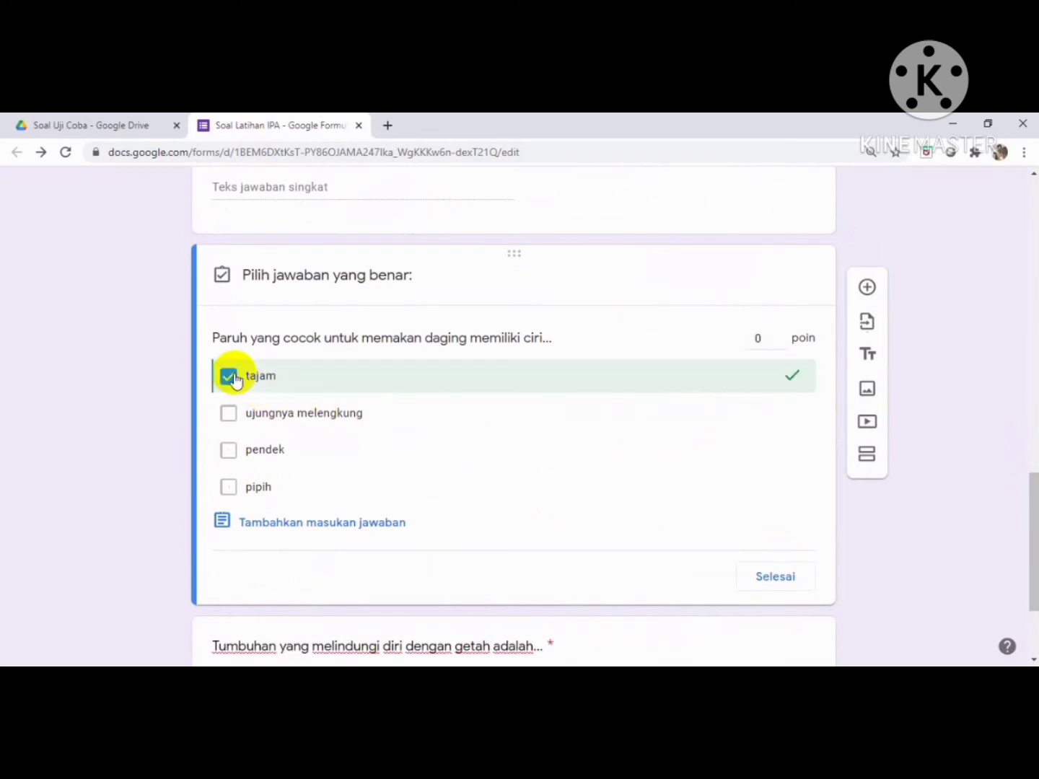
click(228, 414)
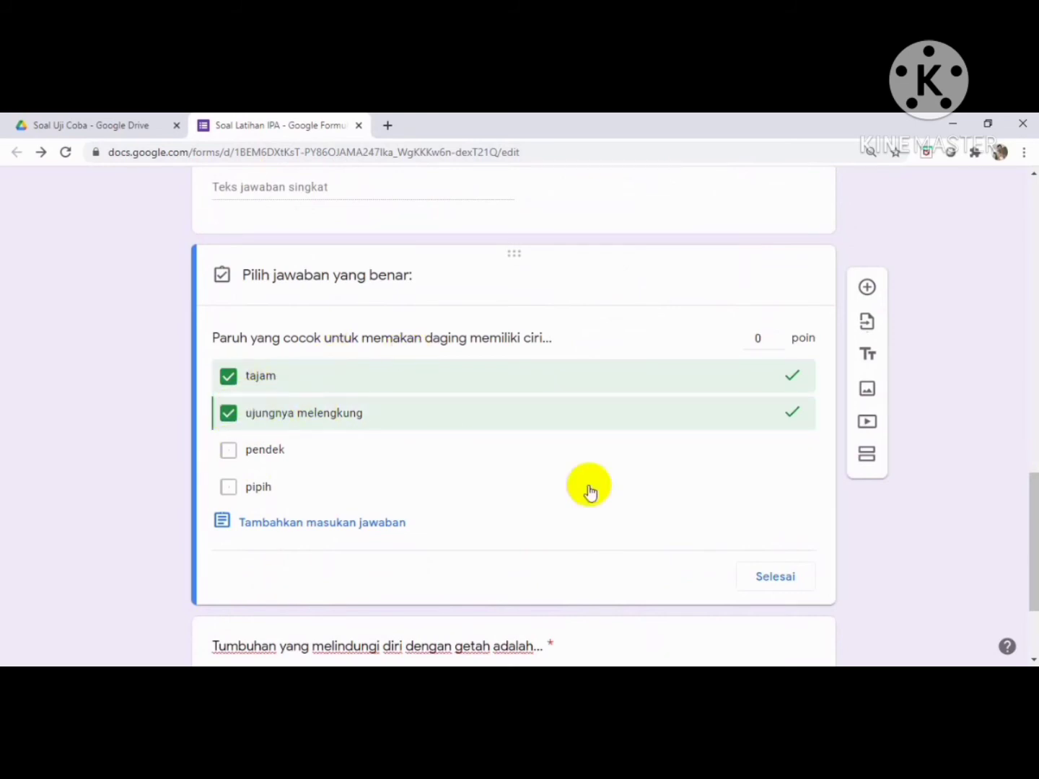
click(774, 590)
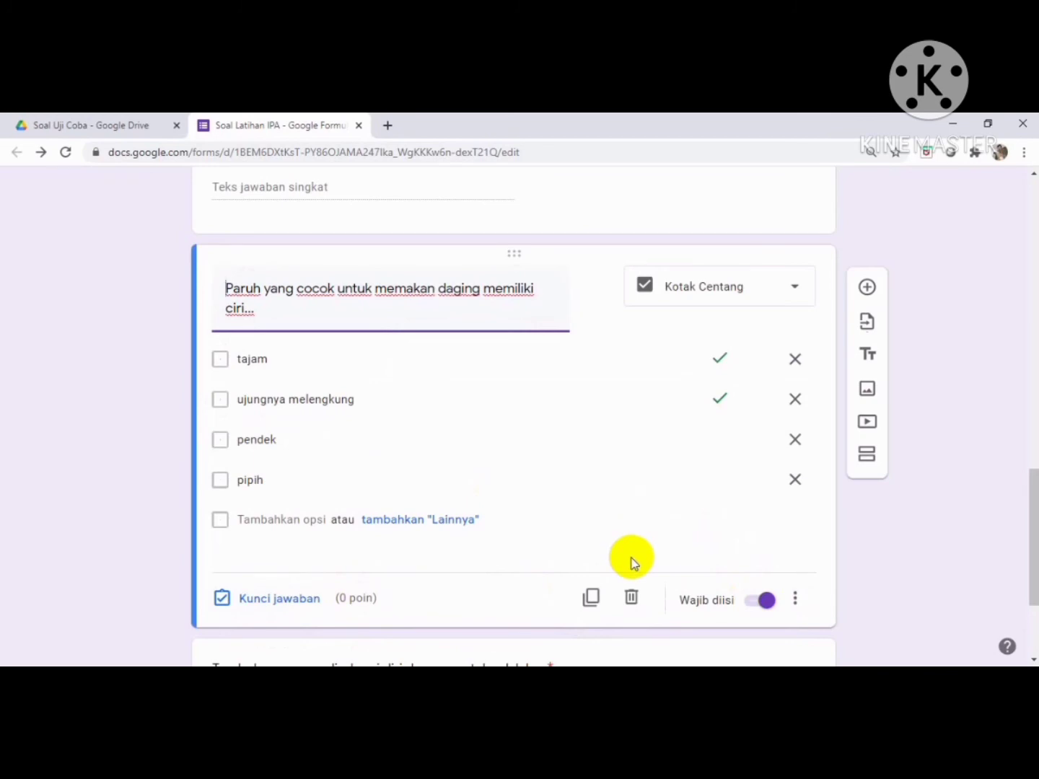
Step: Set the points of the question about meat-eating beaks to 20 in its answer key
click(297, 600)
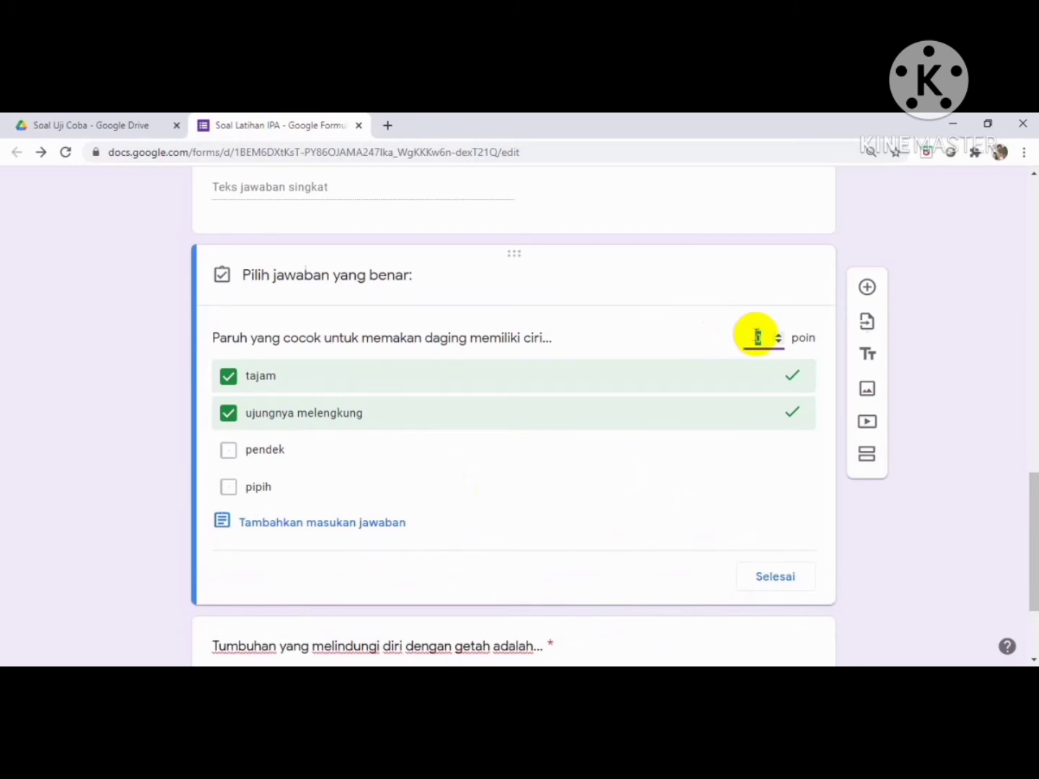
text(20)
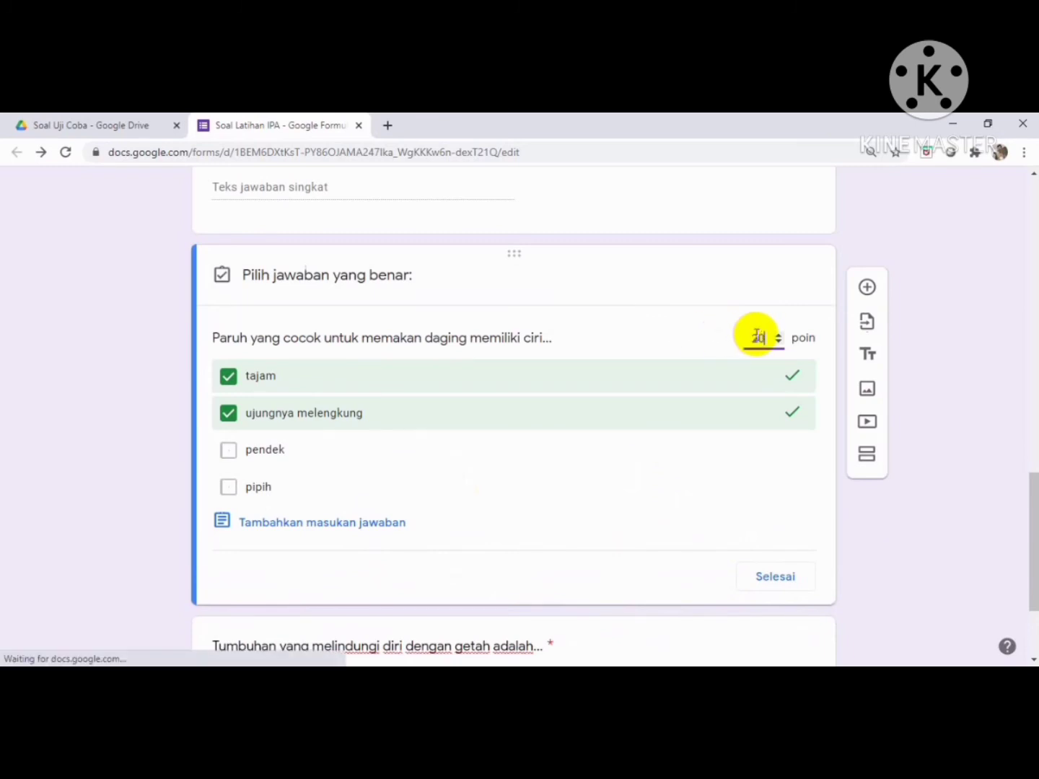
click(772, 581)
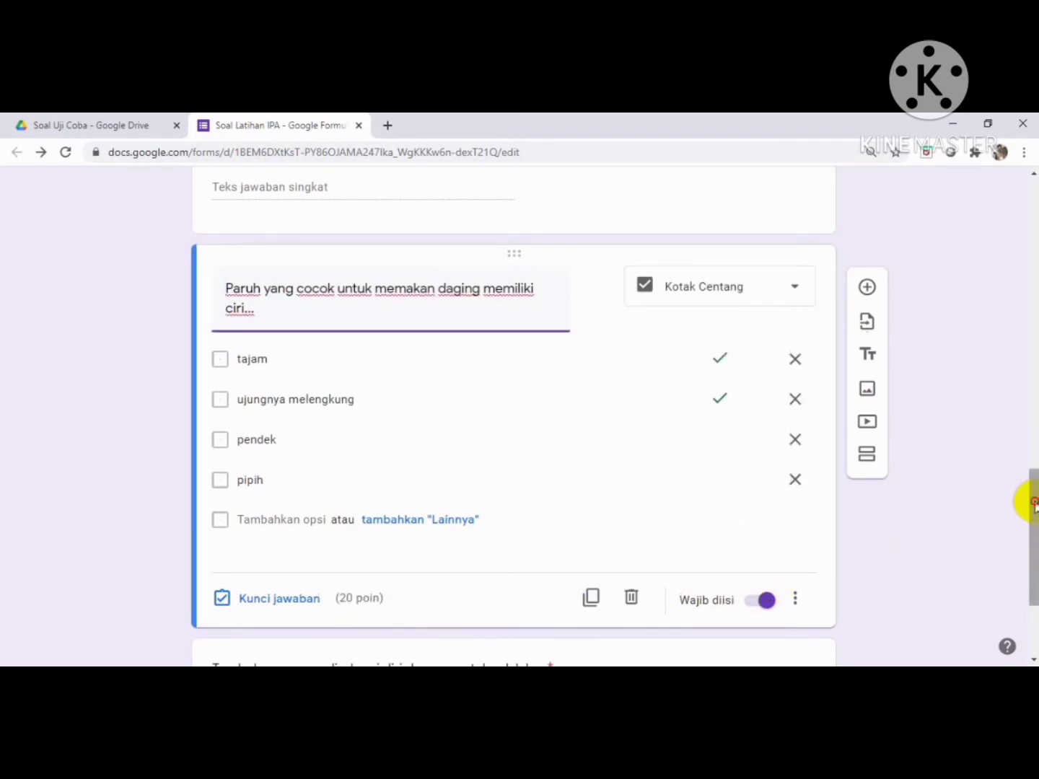
Step: Set the answer key of the question "Tumbuhan yang melindungi diri dengan getah adalah..." to "sawo" with 20 points
drag(1032, 502, 1023, 554)
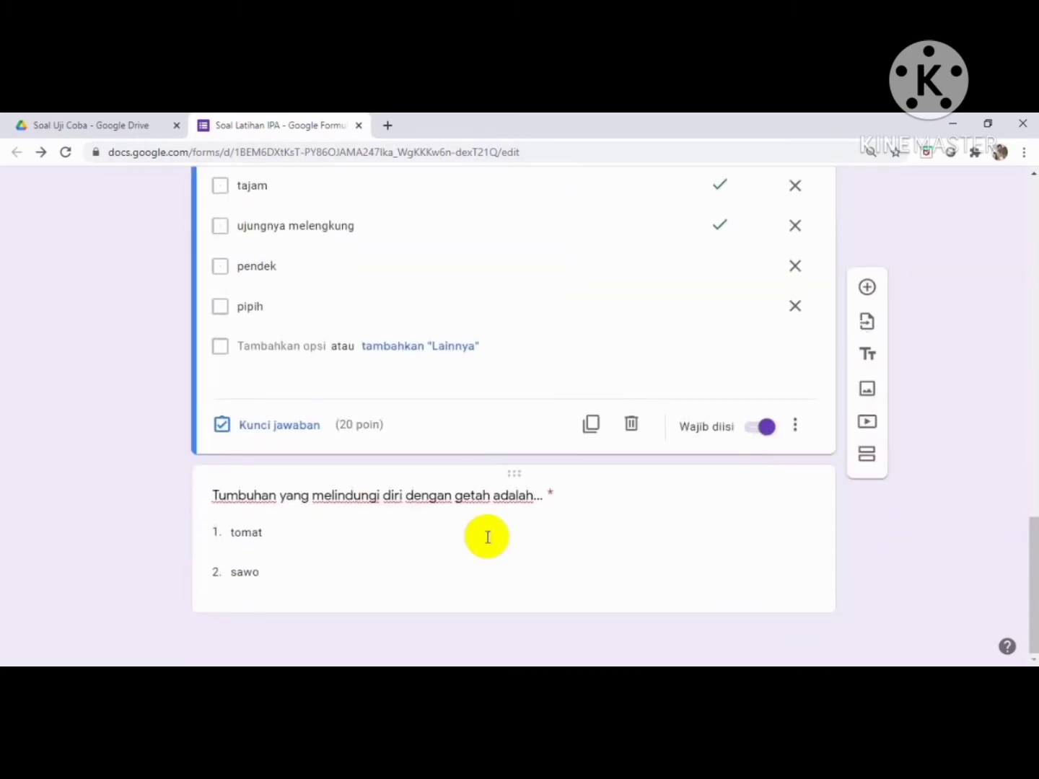
click(411, 550)
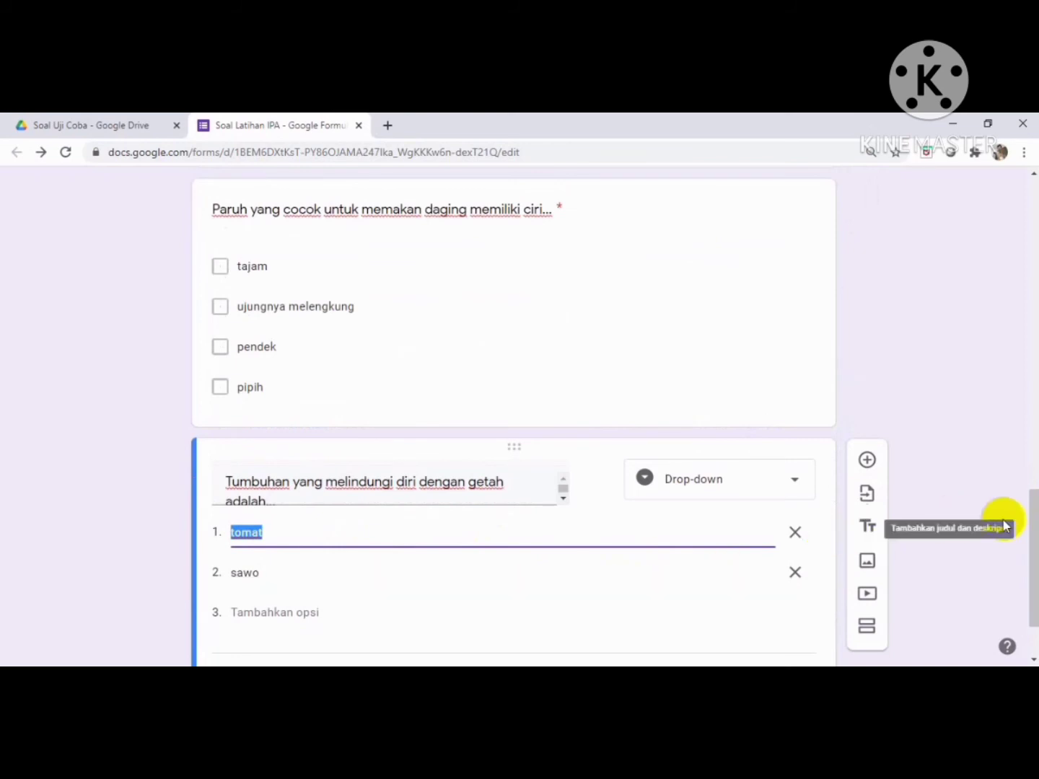
drag(1030, 518, 1031, 551)
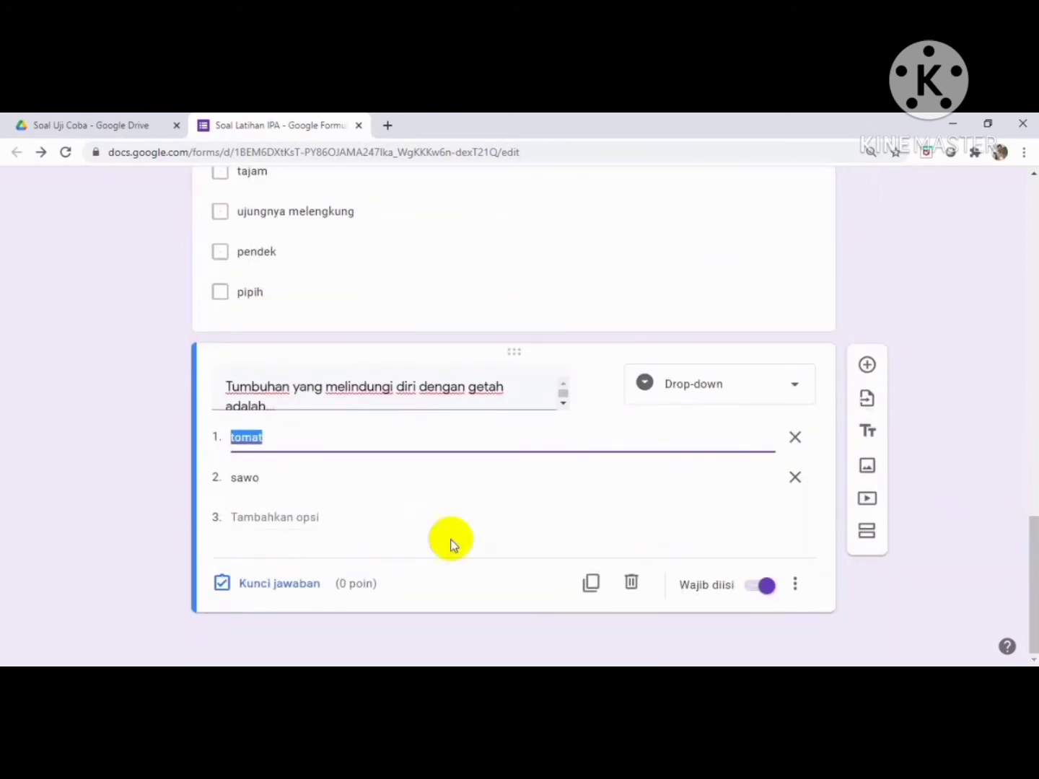
click(277, 585)
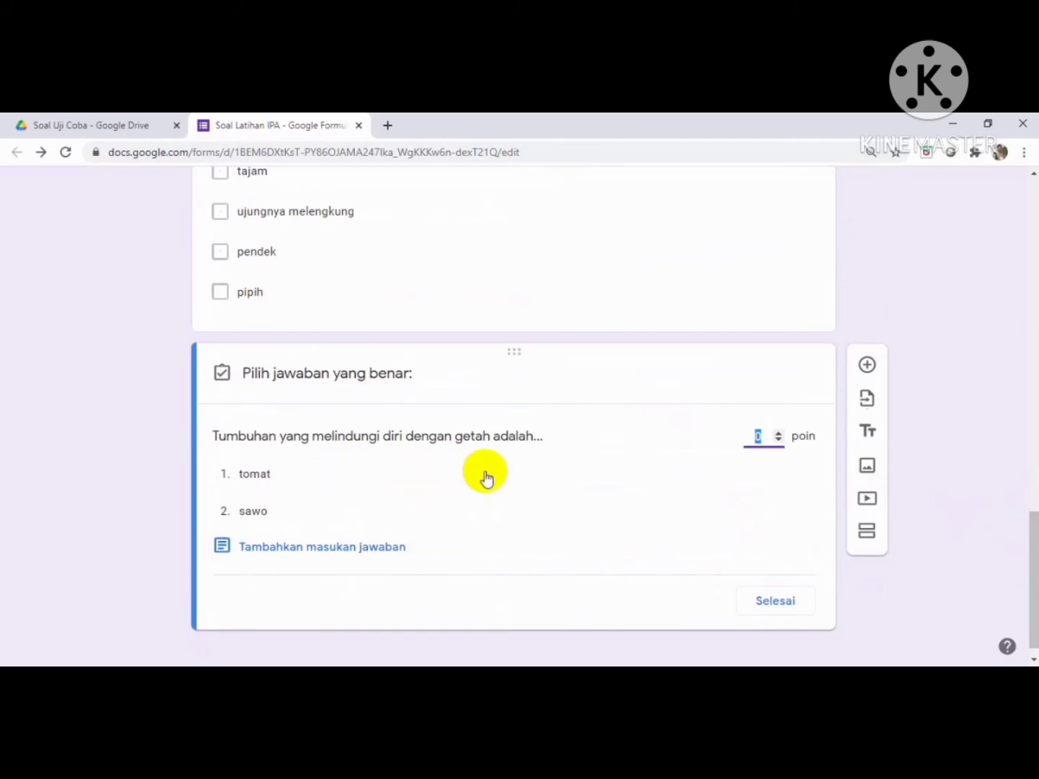
click(283, 520)
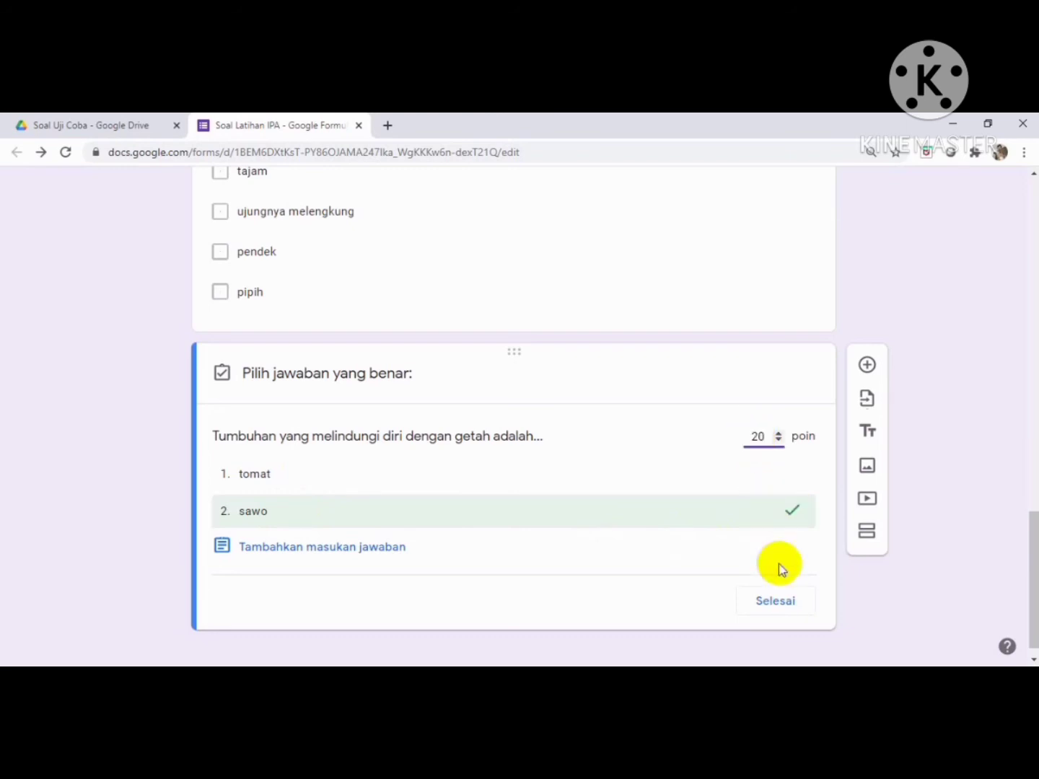
click(777, 601)
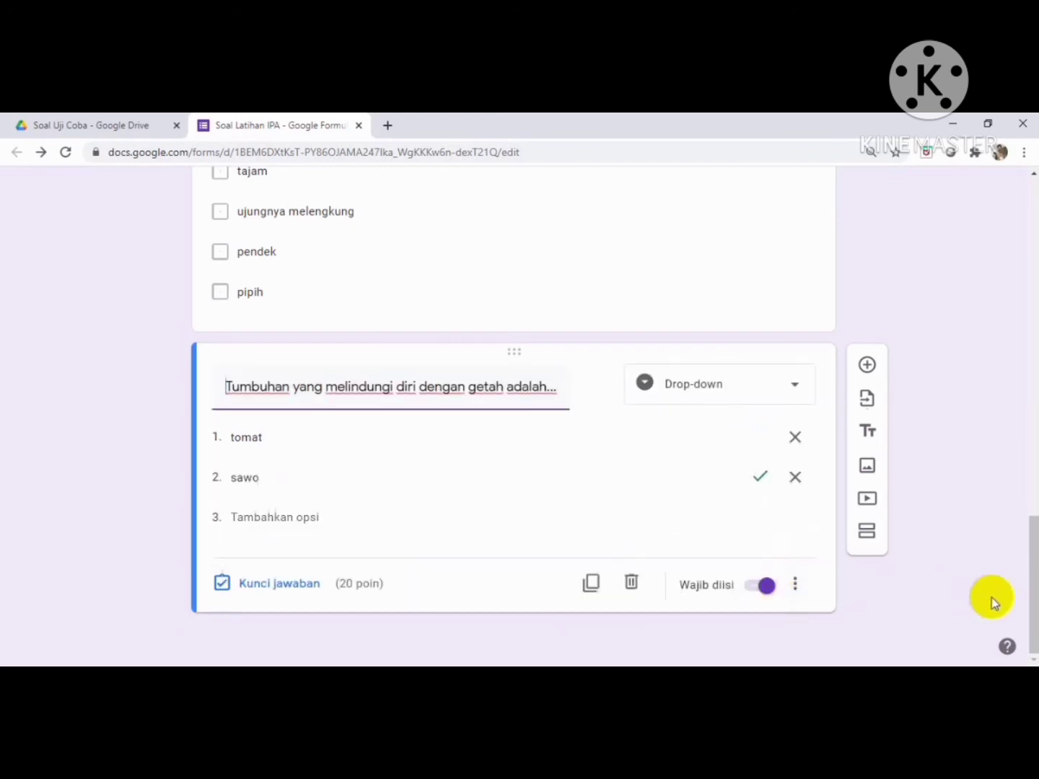
Step: Preview the form as a respondent and examine the name field, the Kelas choices, the quiz questions and the final drop-down question
drag(1032, 592, 1015, 255)
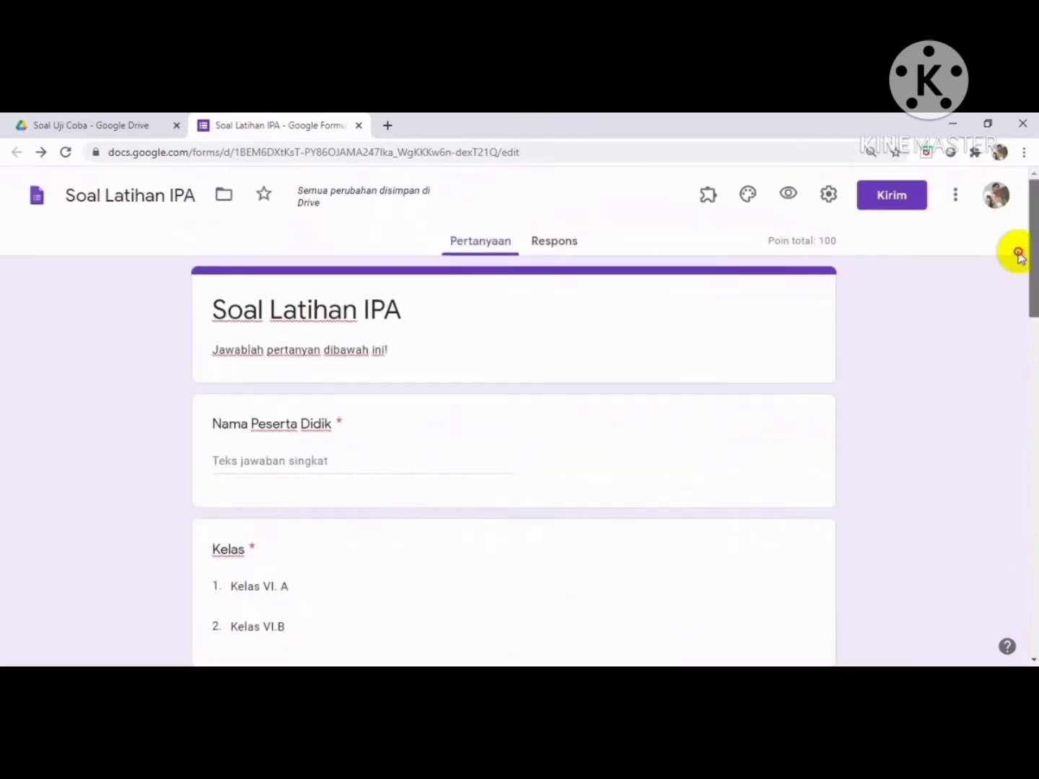
click(789, 196)
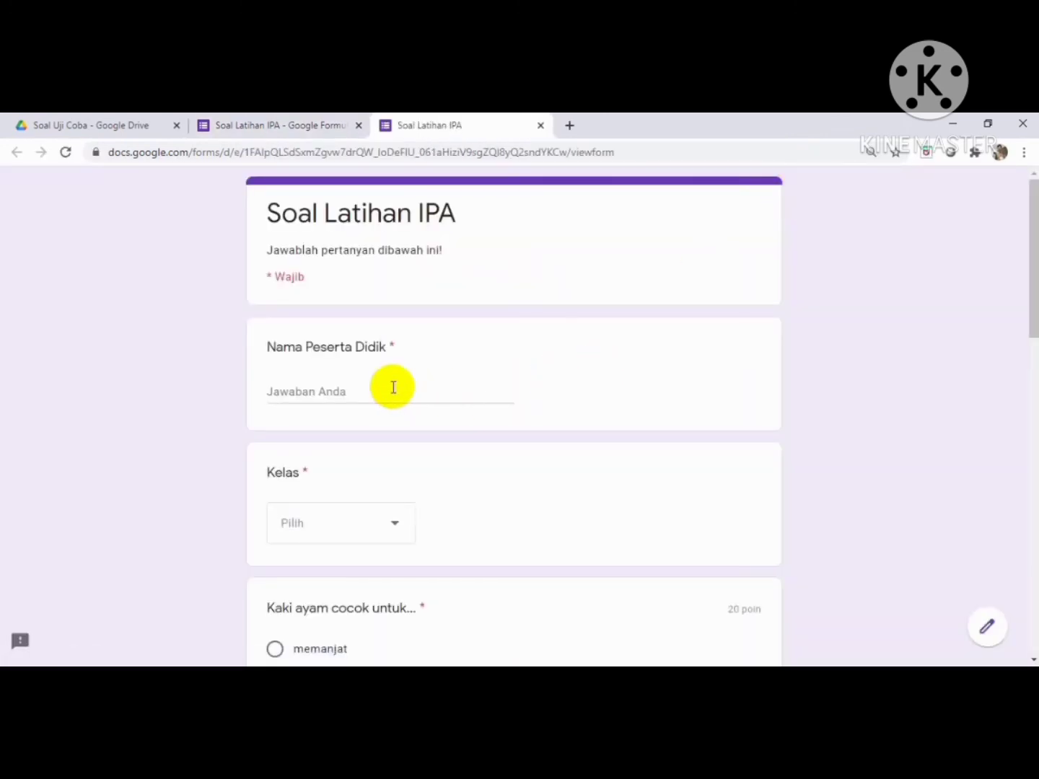
click(390, 387)
click(394, 527)
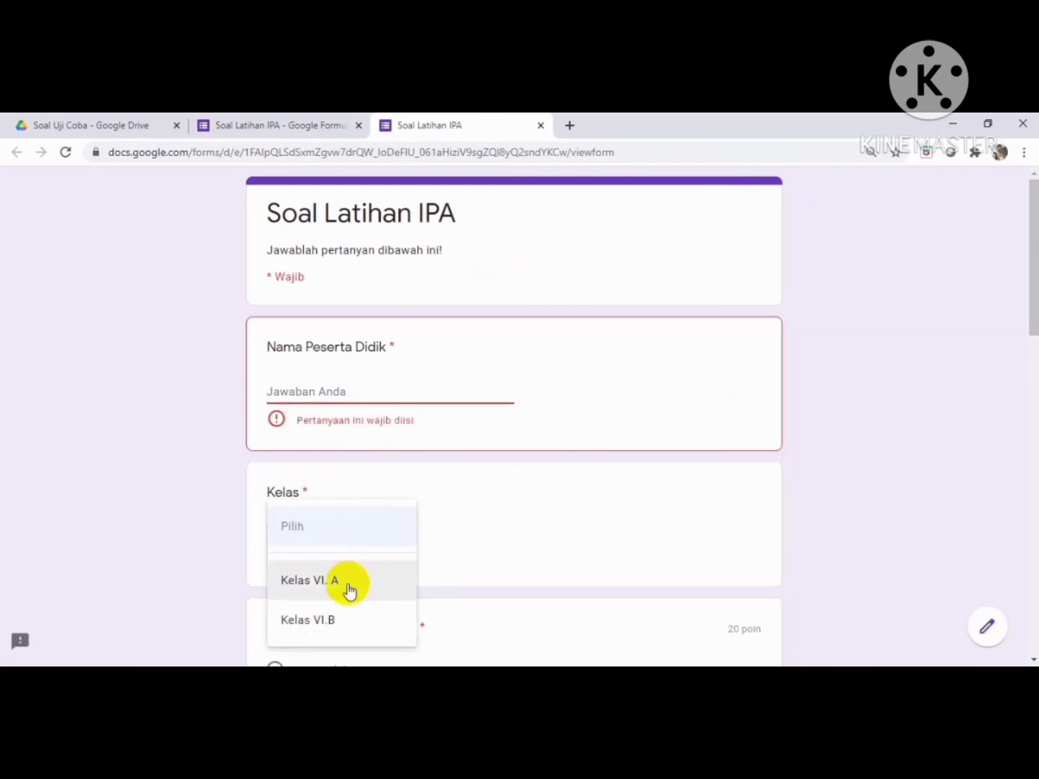
click(536, 533)
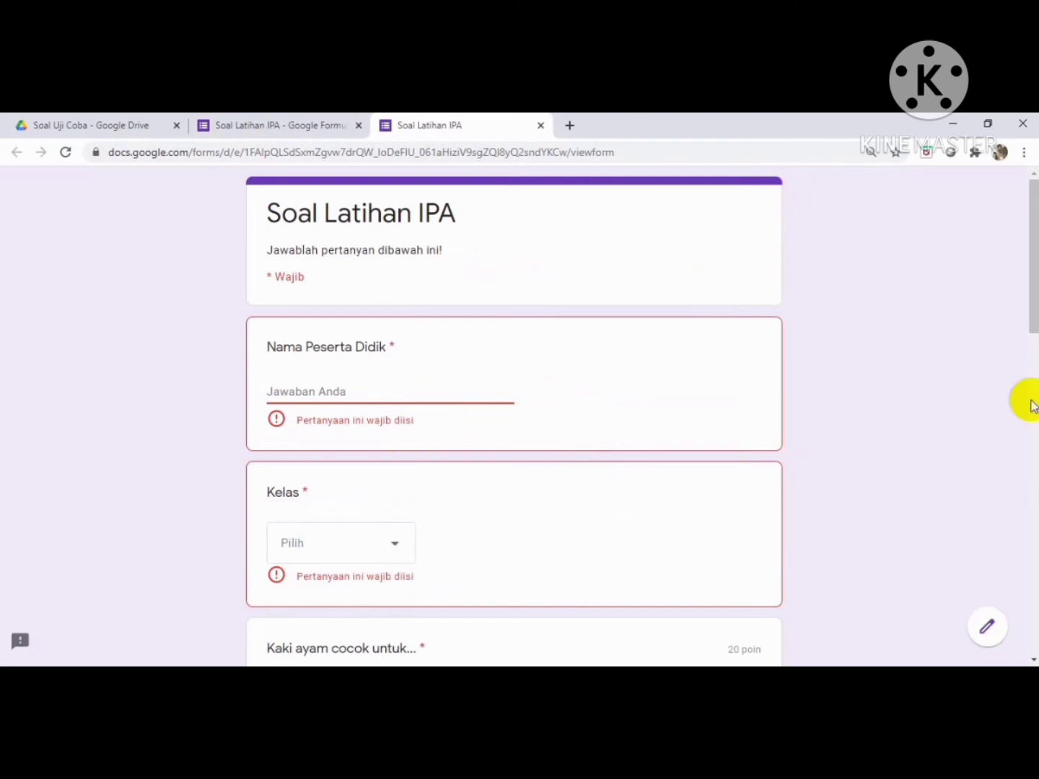
drag(1027, 319, 1028, 405)
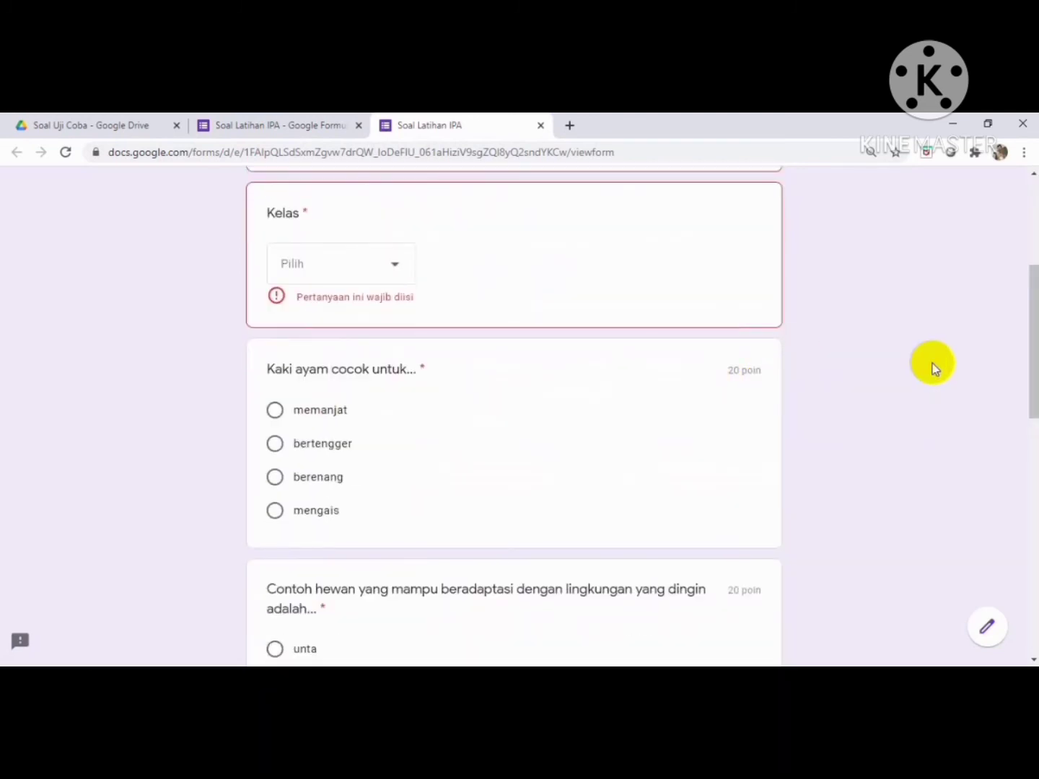
drag(1035, 325, 1018, 560)
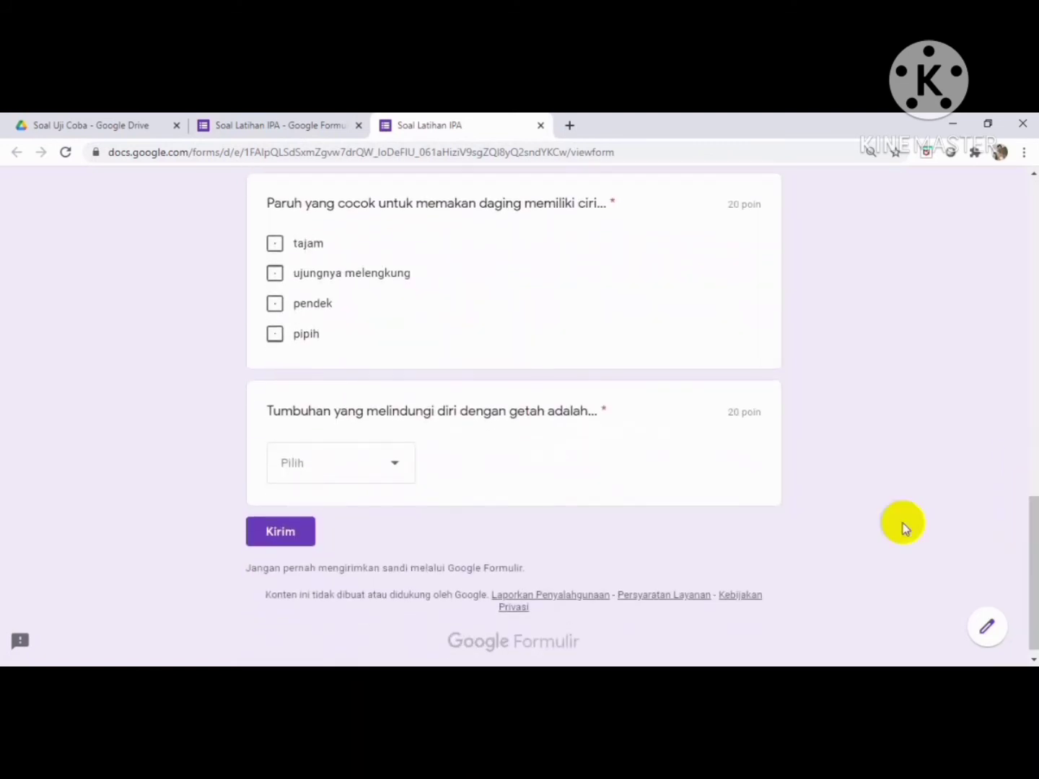
click(390, 467)
click(396, 469)
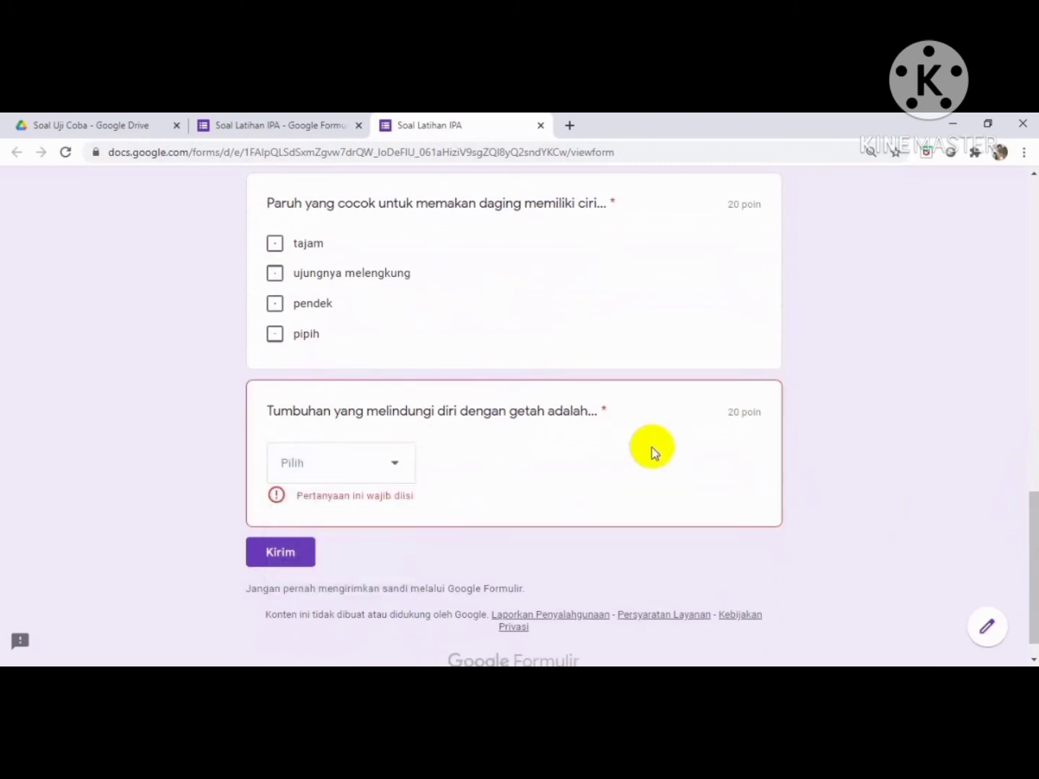
Step: Close the form preview and copy the form's shortened share link from the send options
drag(1023, 536, 1032, 197)
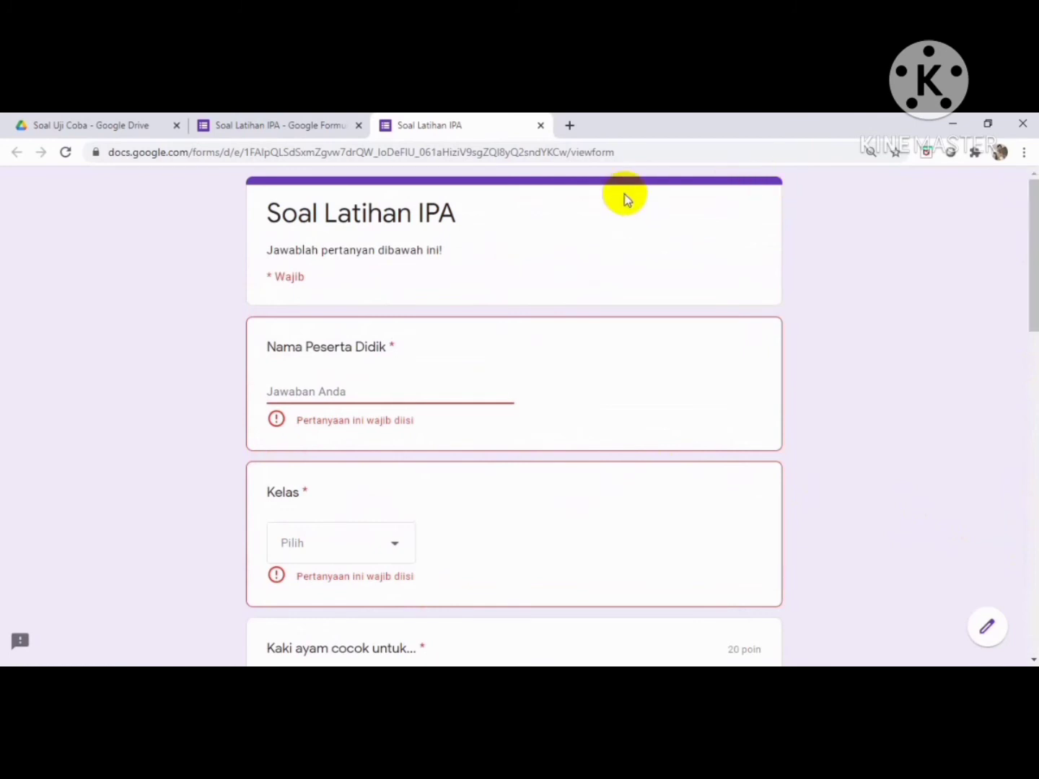
click(540, 126)
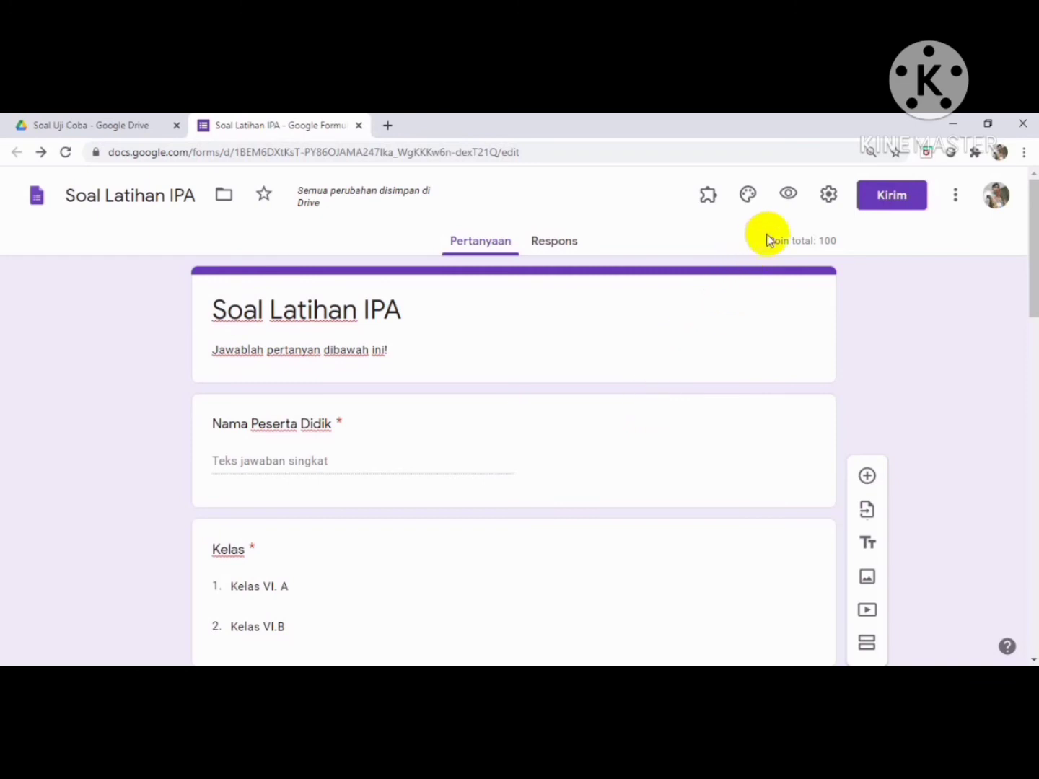
click(893, 198)
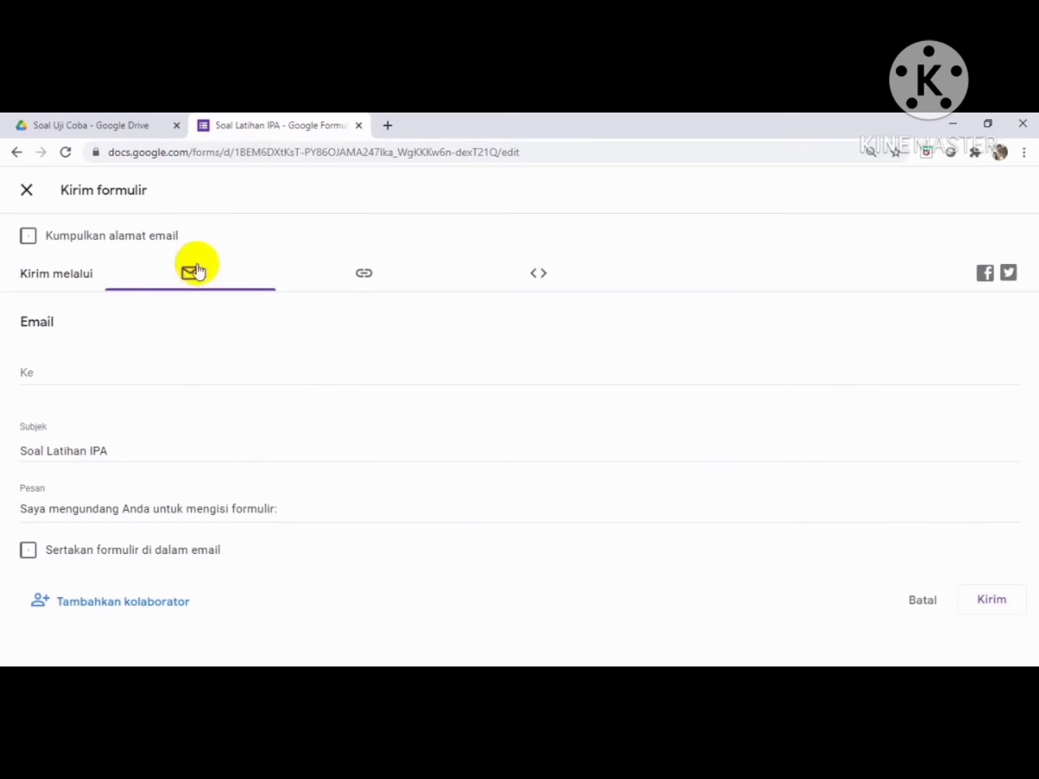
click(364, 273)
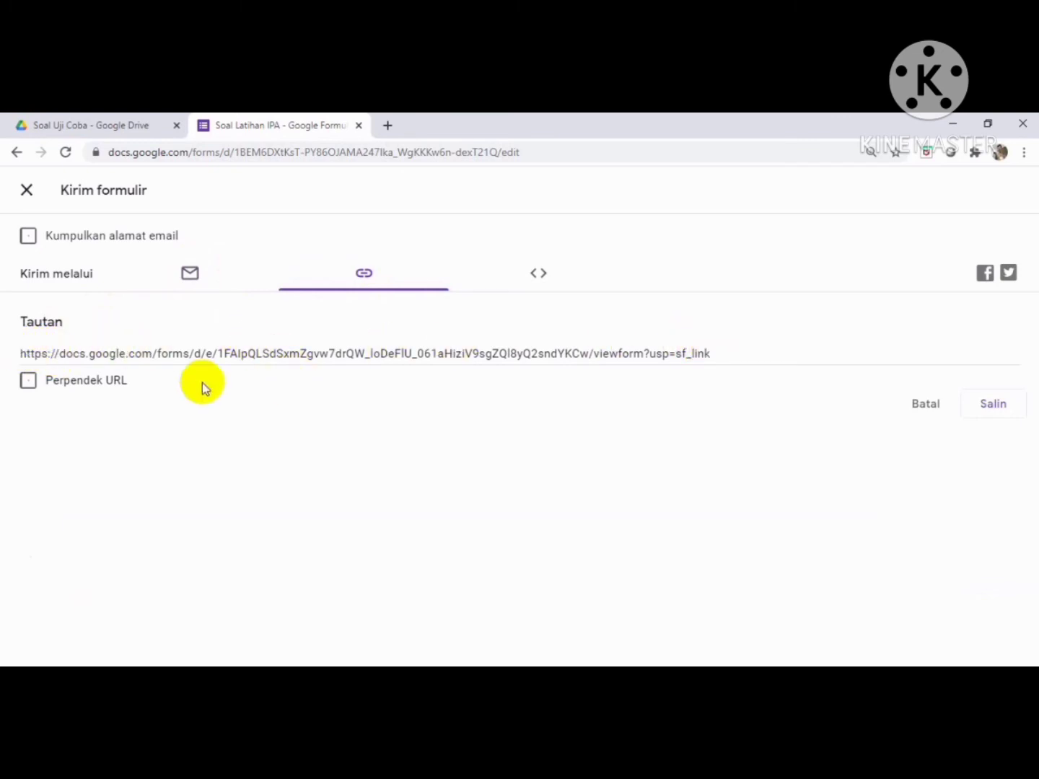
click(30, 382)
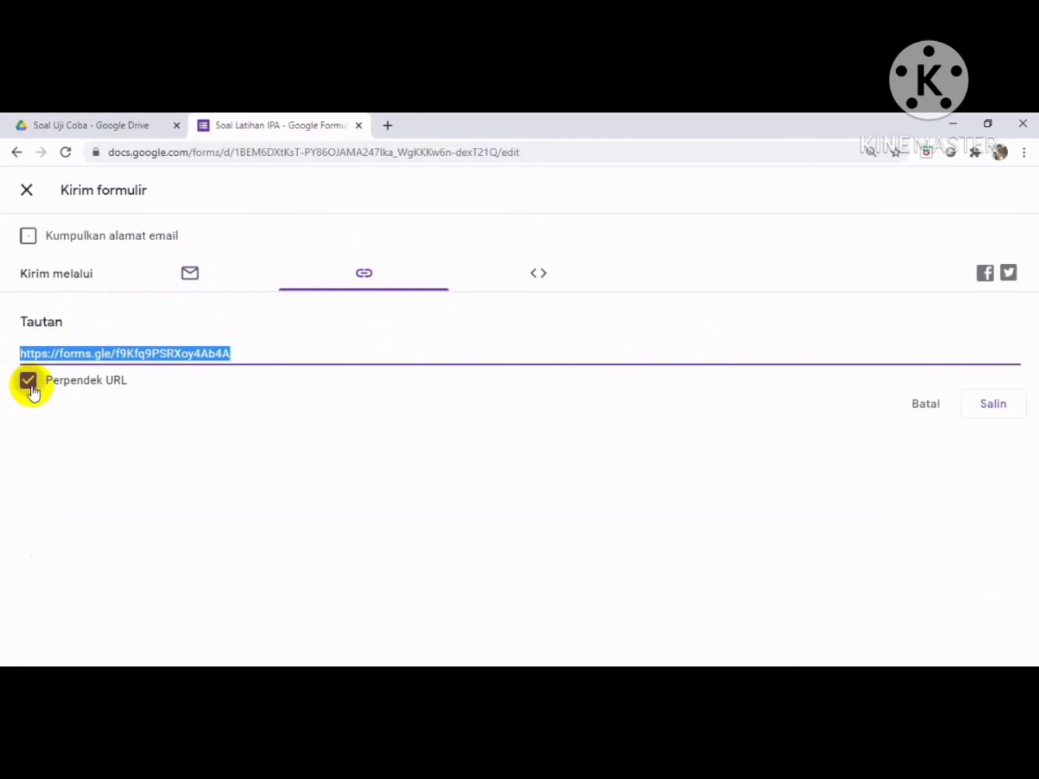
click(995, 410)
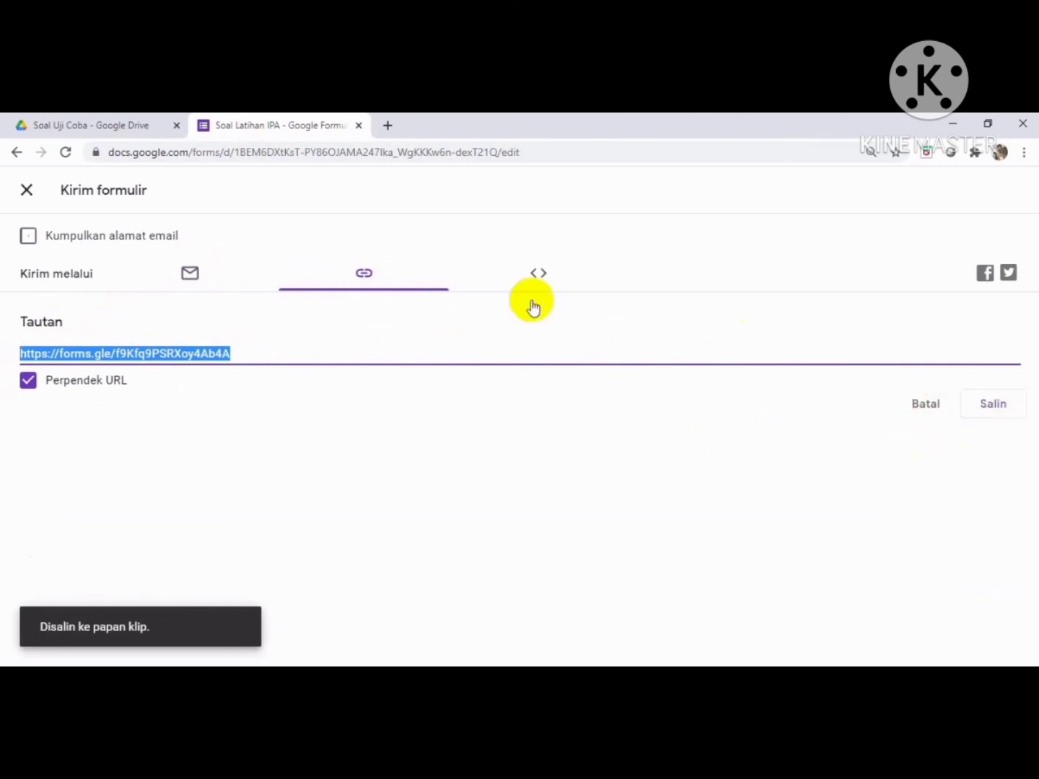
Step: Search the web for Google Classroom in a new browser tab and open the class "KELAS VI. B" (Belajar Daring Bersama IGI Sumsel)
click(387, 127)
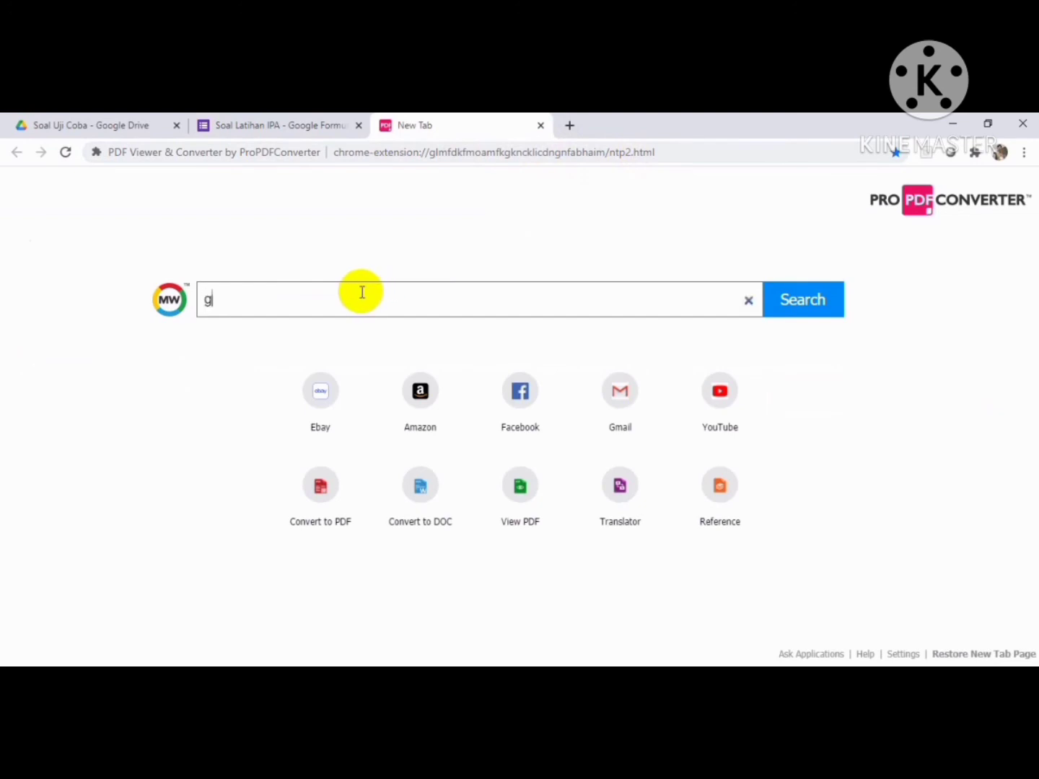
text(g)
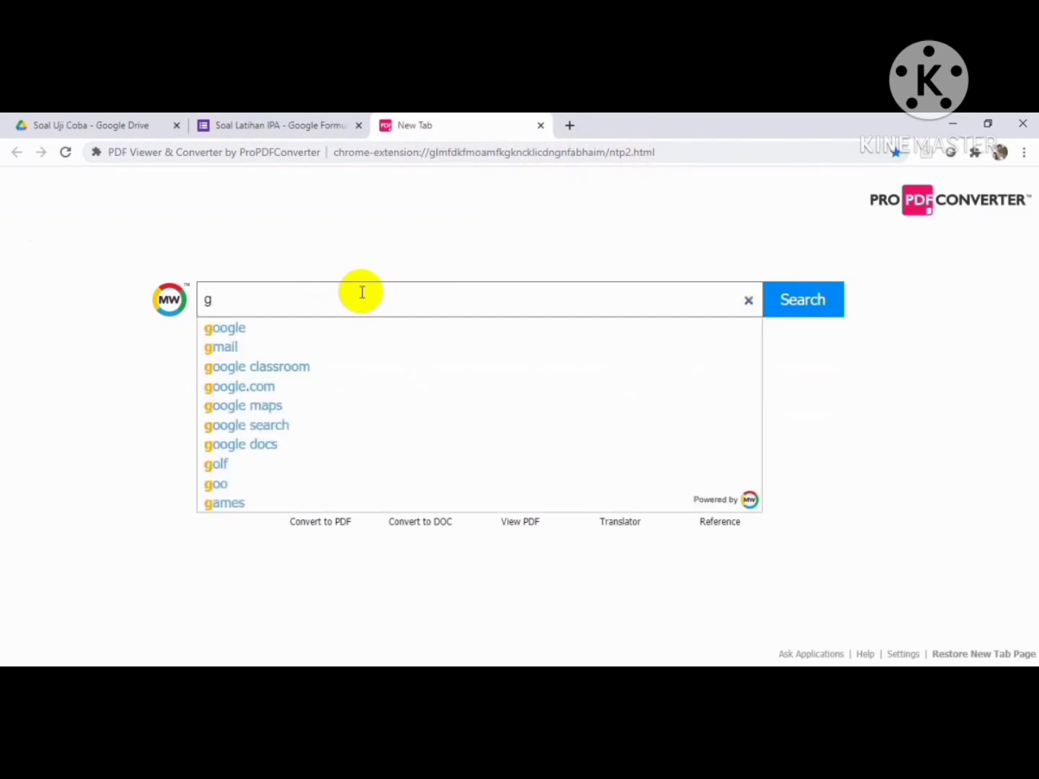
click(299, 368)
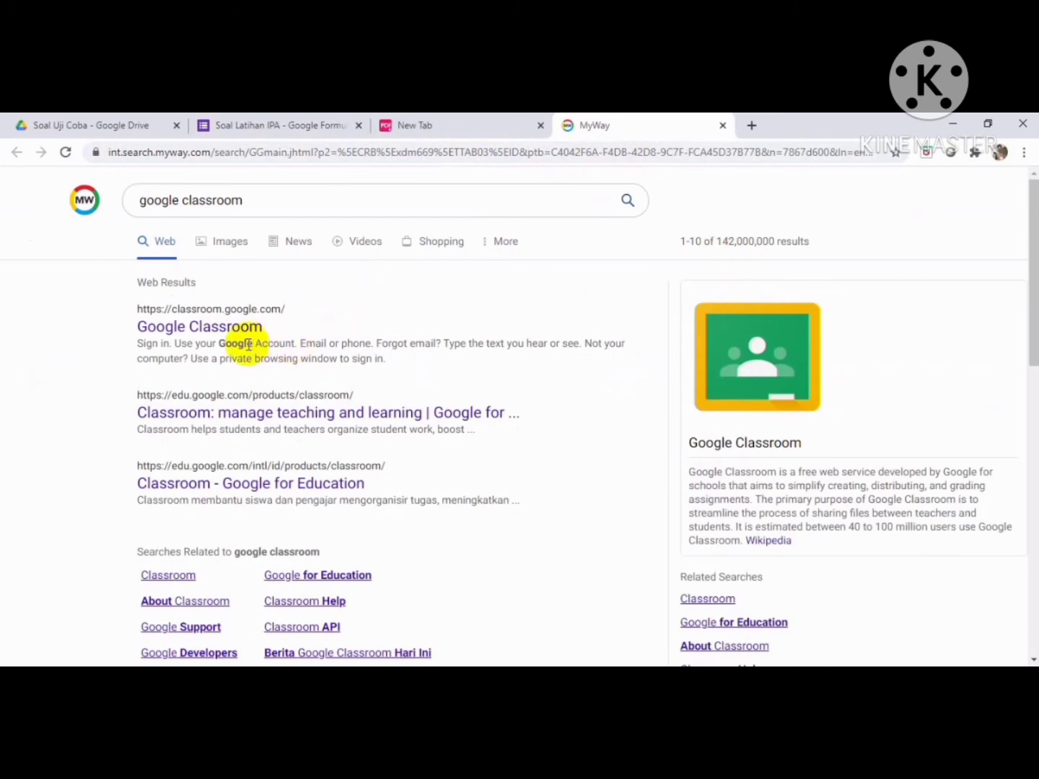
click(246, 334)
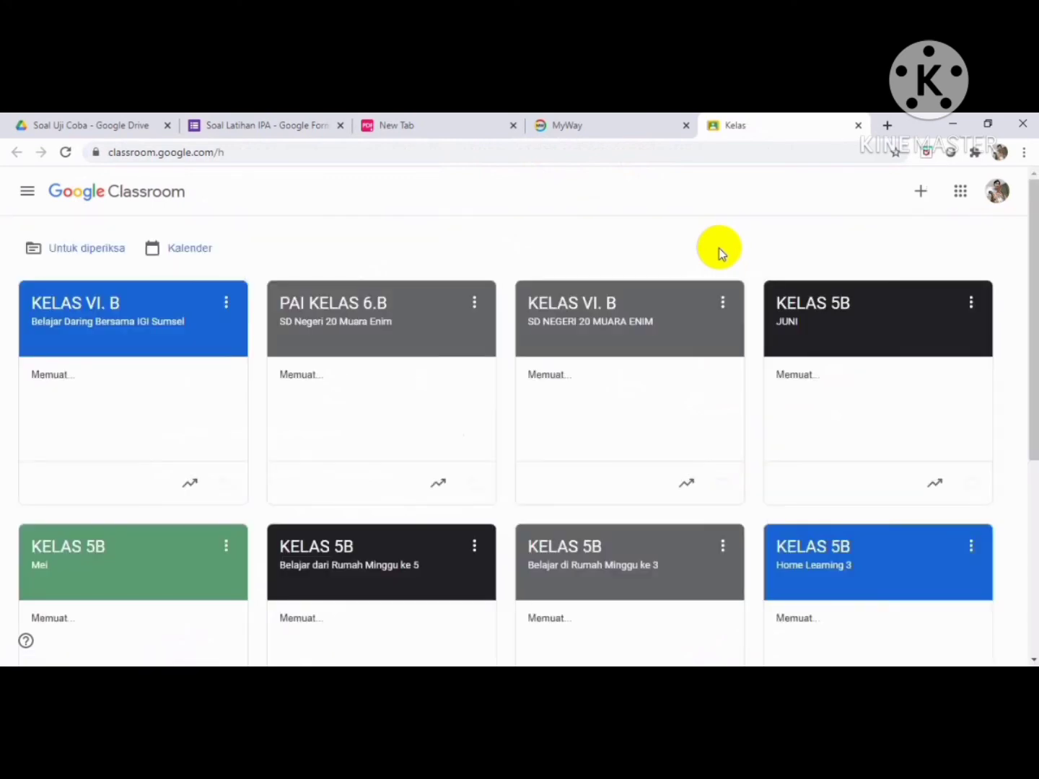
click(133, 327)
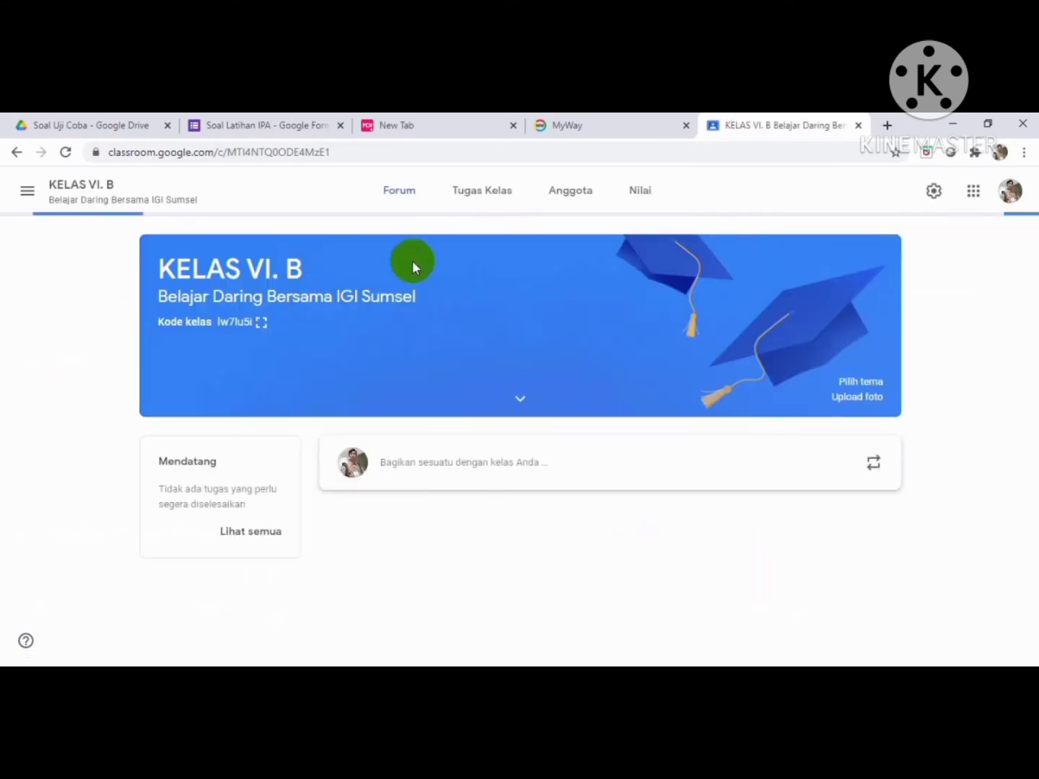
Step: Create a new assignment titled "Latihan Soal IPA" in the classwork of KELAS VI. B
click(481, 199)
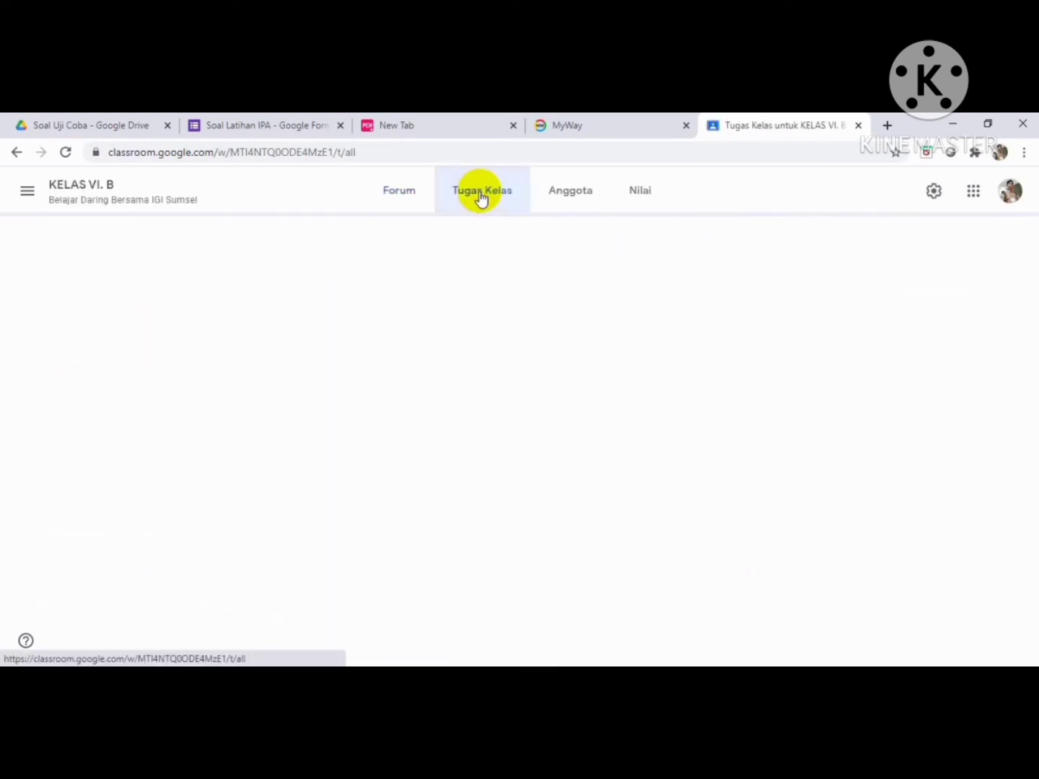
click(290, 253)
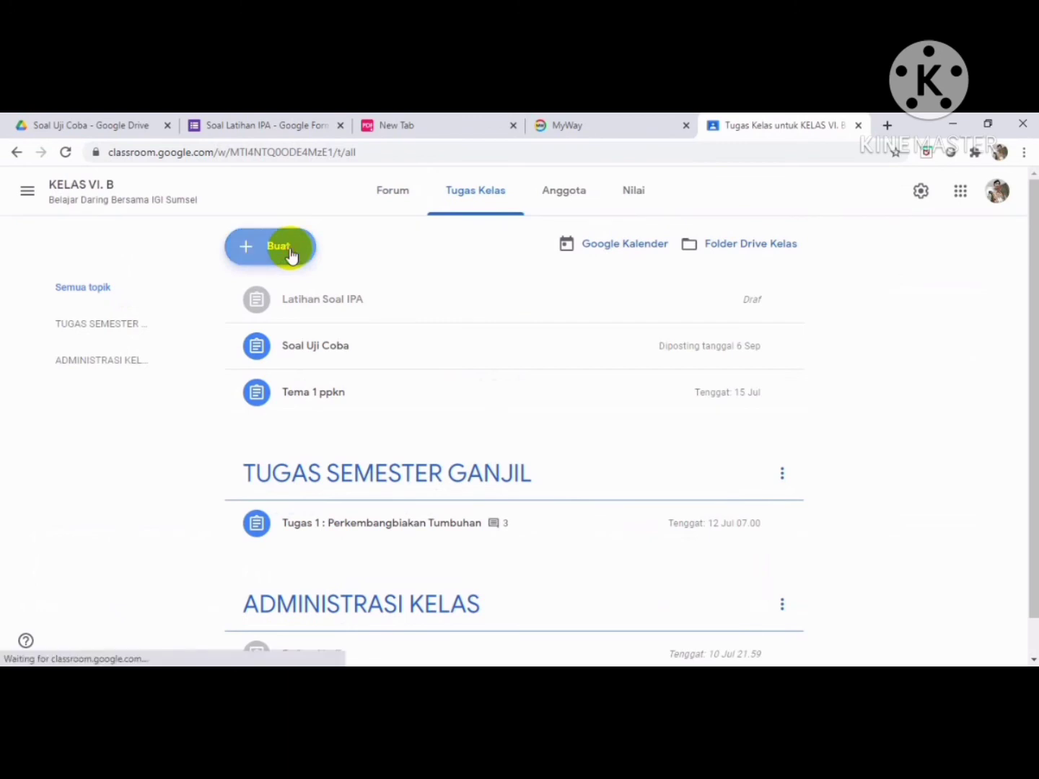
click(293, 308)
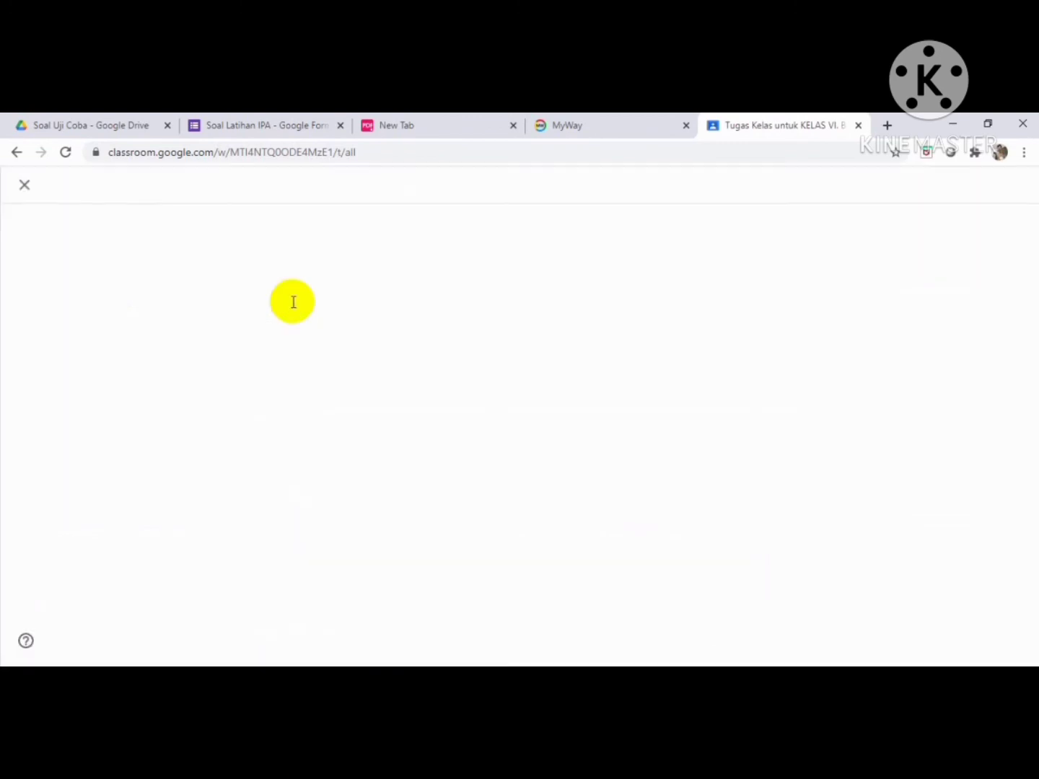
text(Latihan Soal IPA)
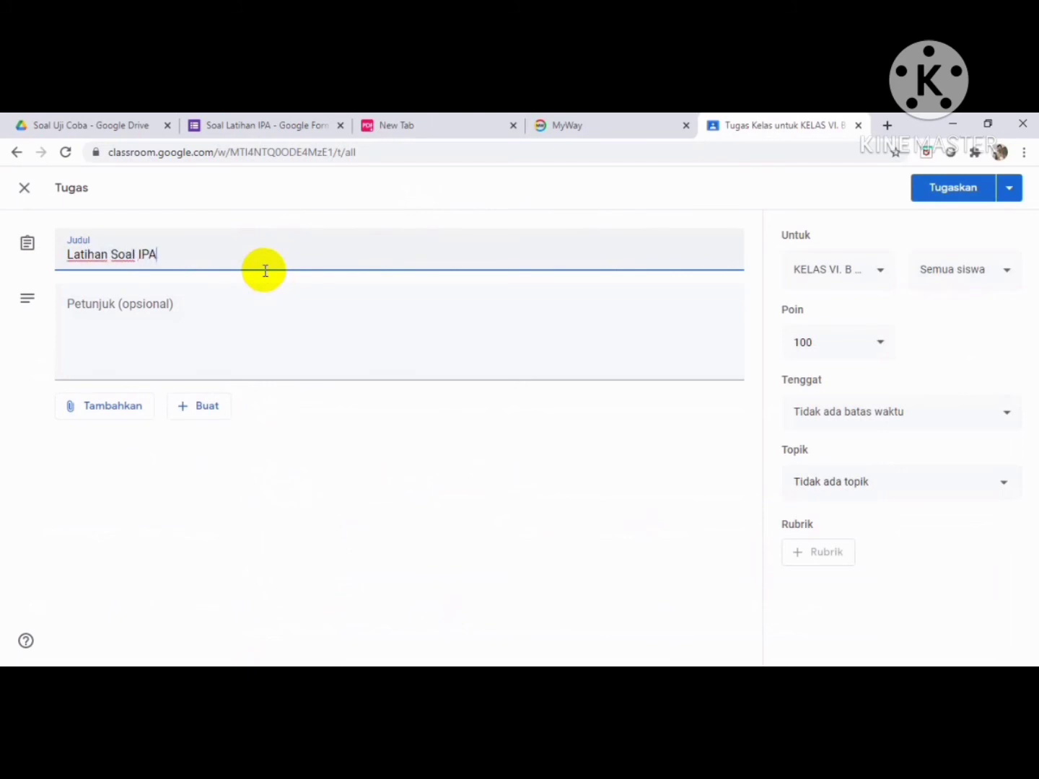
Step: Attach the copied form link to the assignment, leaving the instructions empty
click(156, 305)
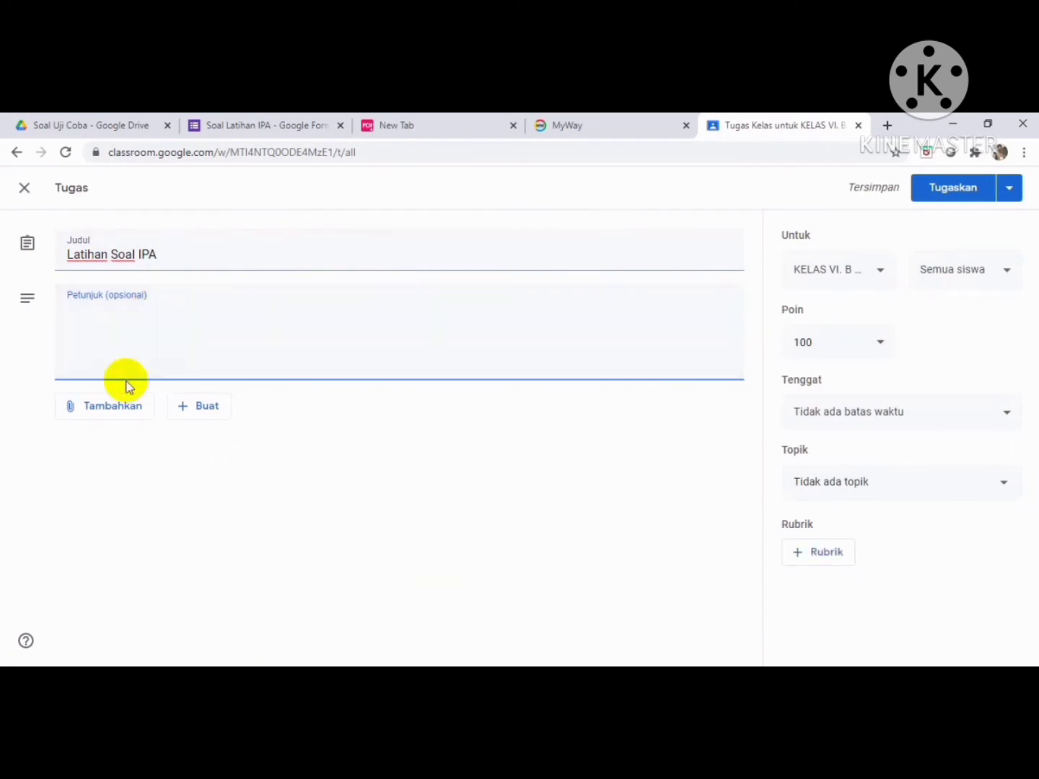
click(120, 409)
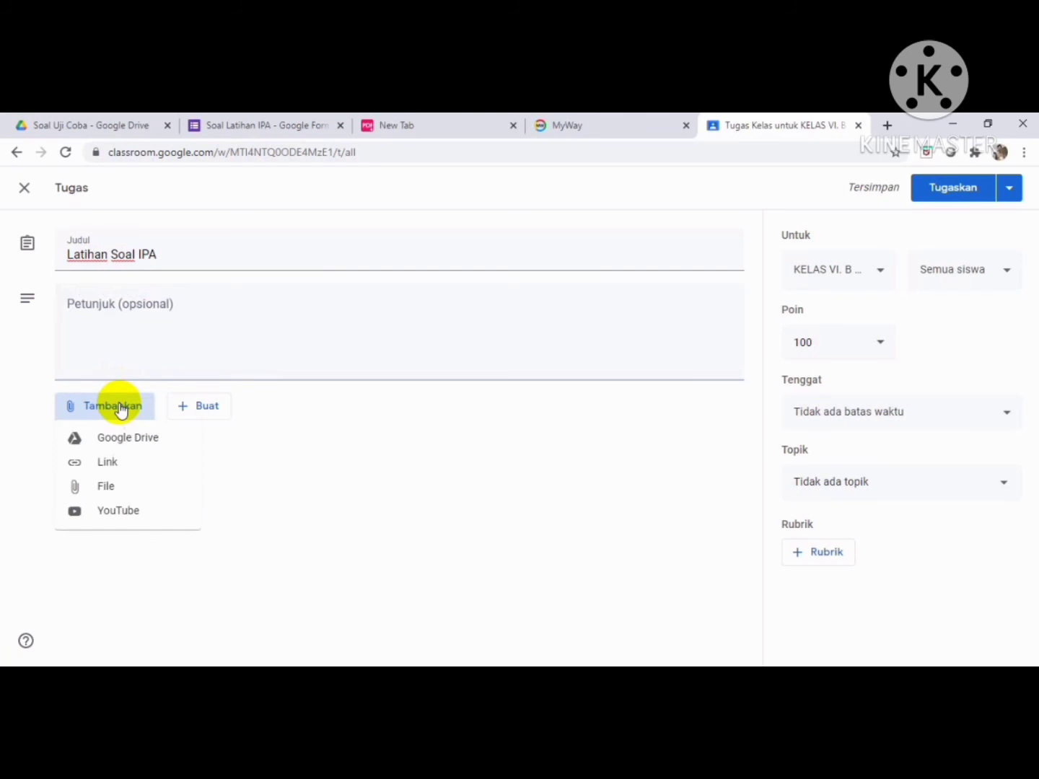
click(109, 469)
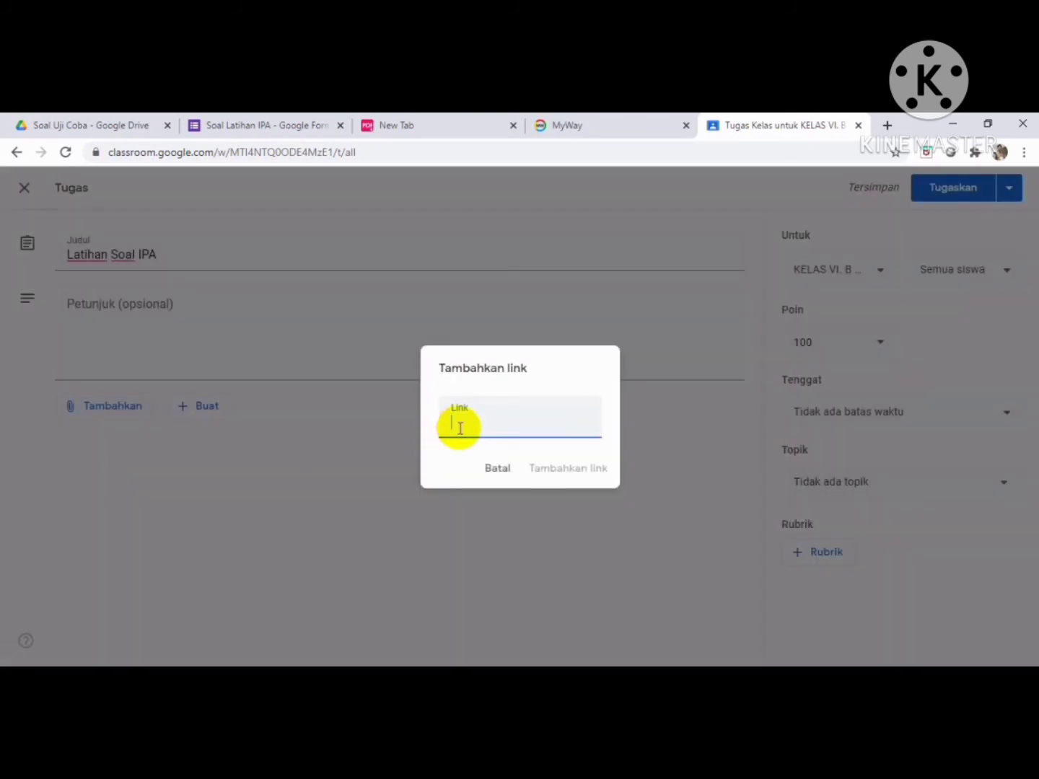
right_click(459, 429)
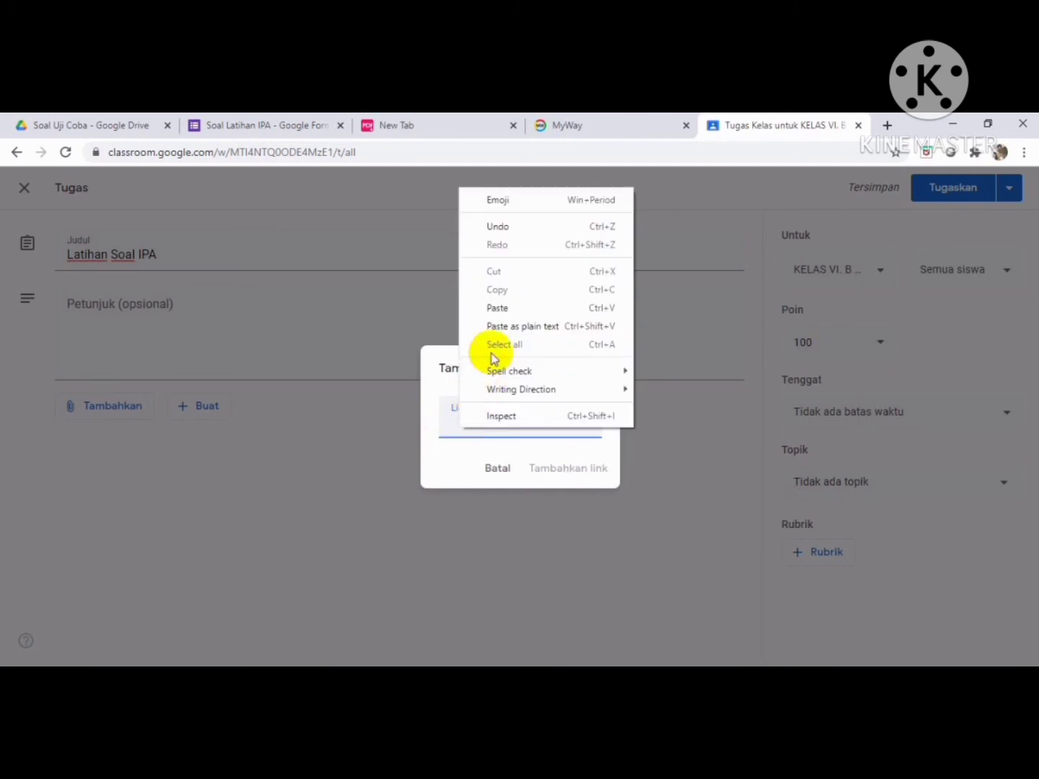
click(502, 315)
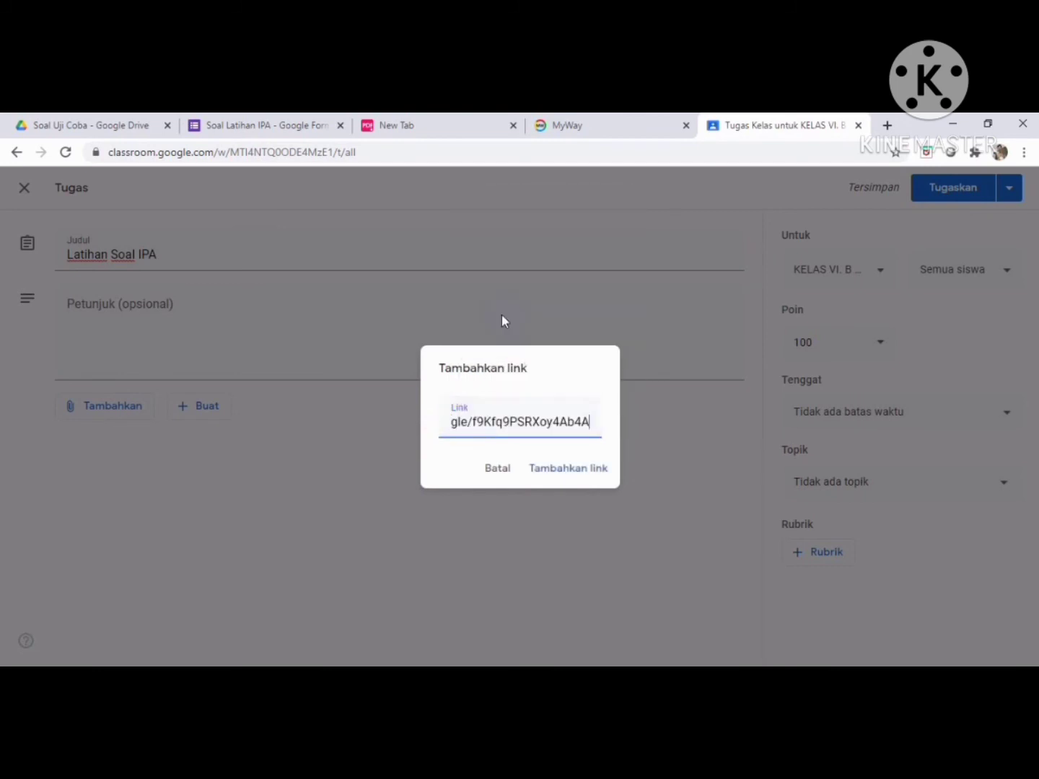
click(567, 470)
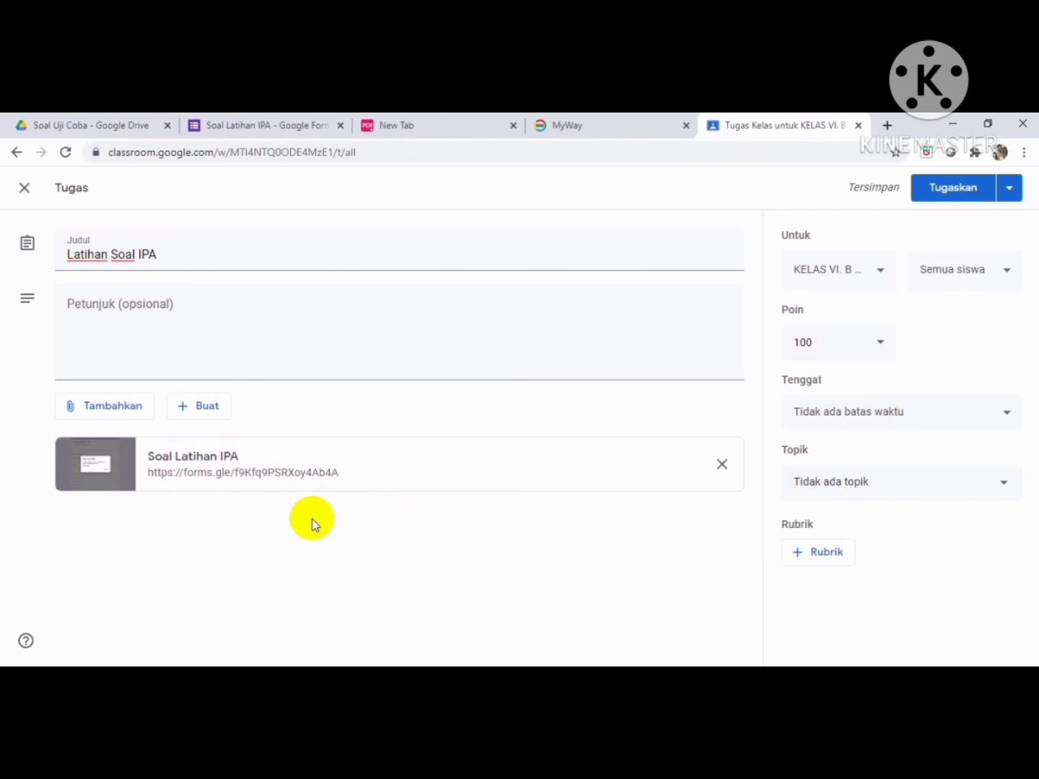
Step: Open the attached "Soal Latihan IPA" form, enter the student's name and choose "Kelas VI.B" as the class
click(270, 480)
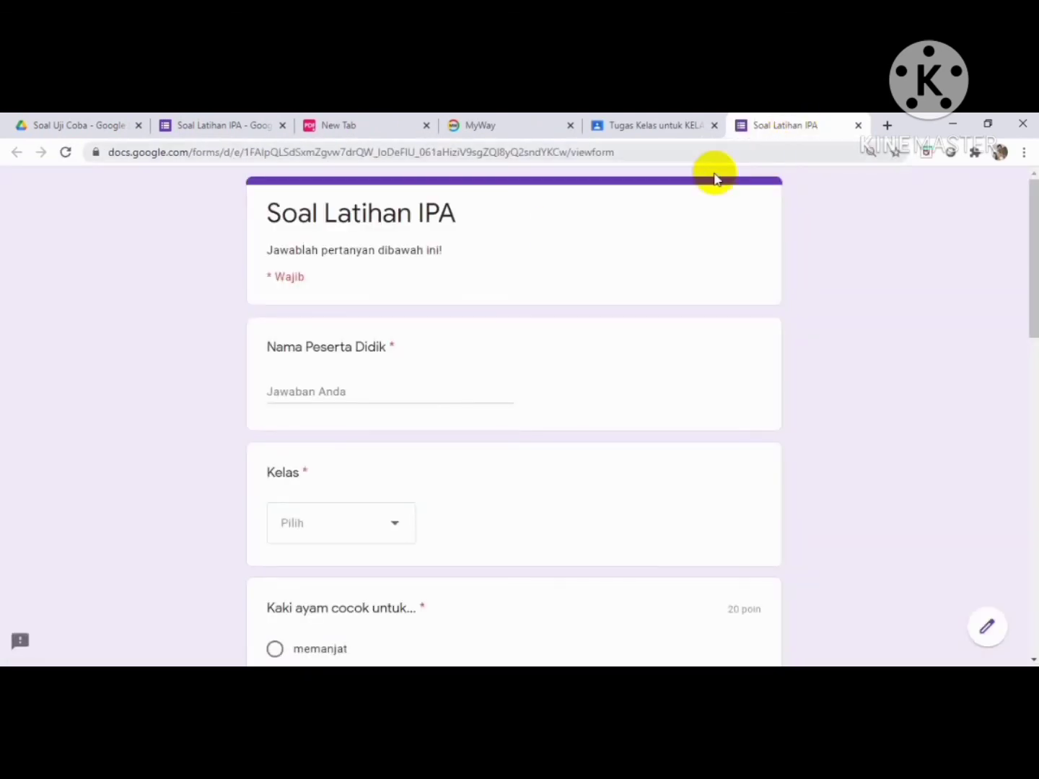
click(323, 391)
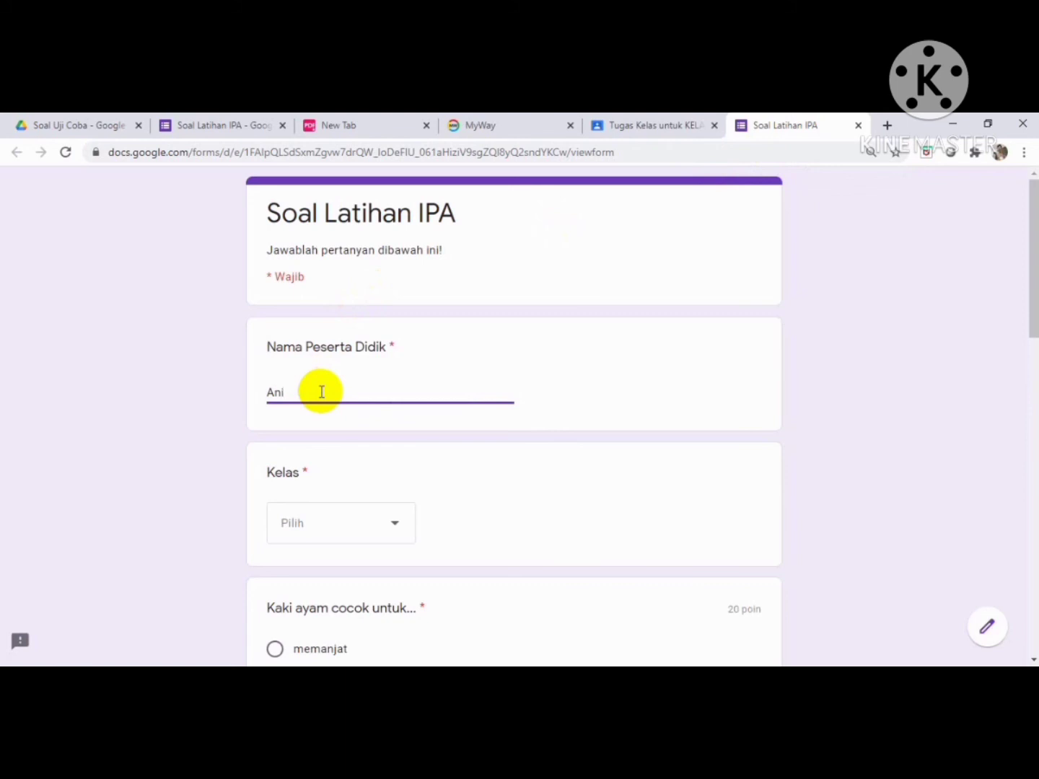
click(394, 529)
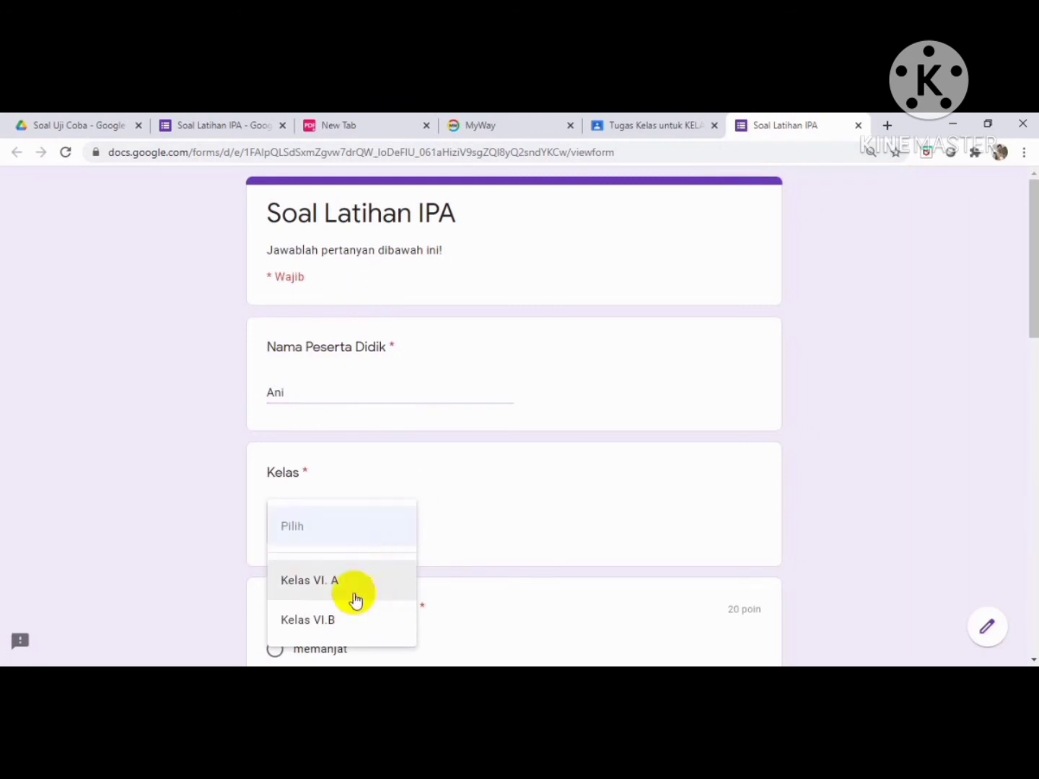
click(331, 625)
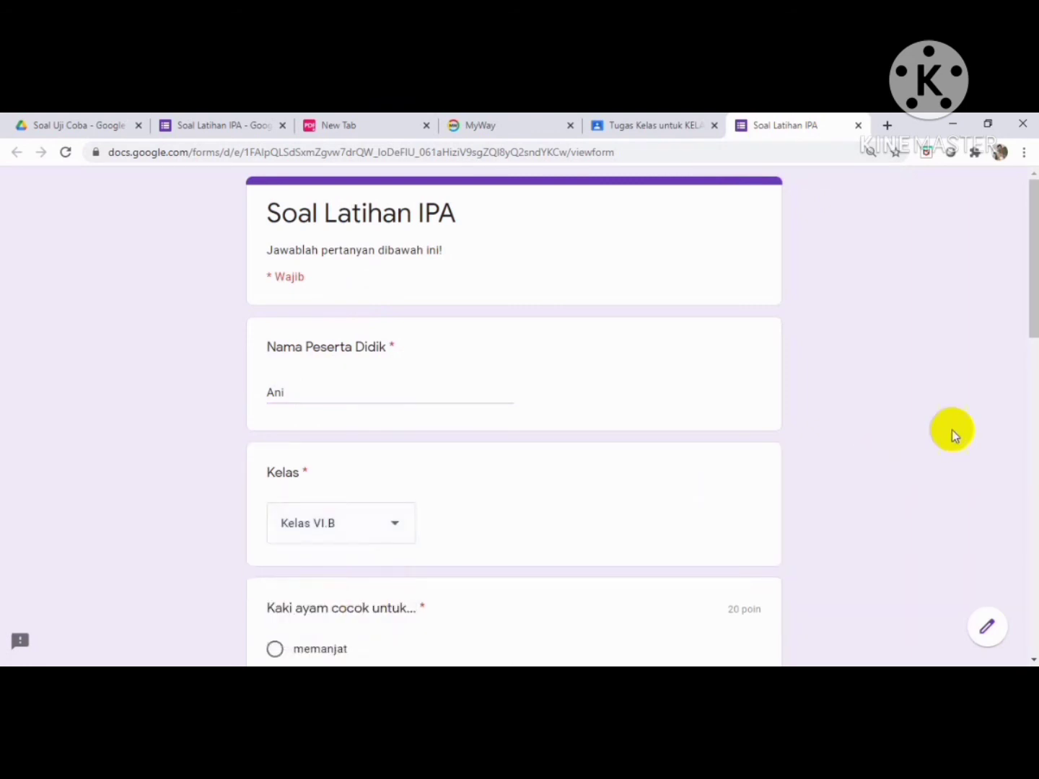
Step: Answer "mengais" for the chicken feet question, "penguin" for the cold environment question and "Cicak" for the Autotomi question
drag(1033, 304, 1029, 390)
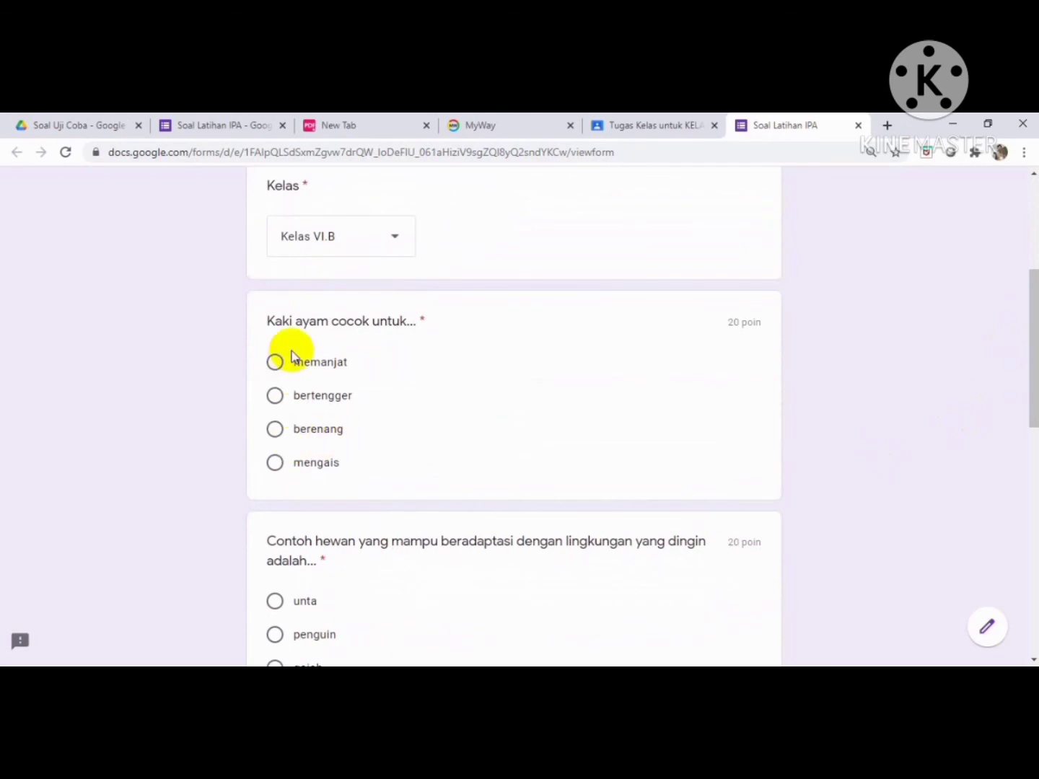
click(277, 466)
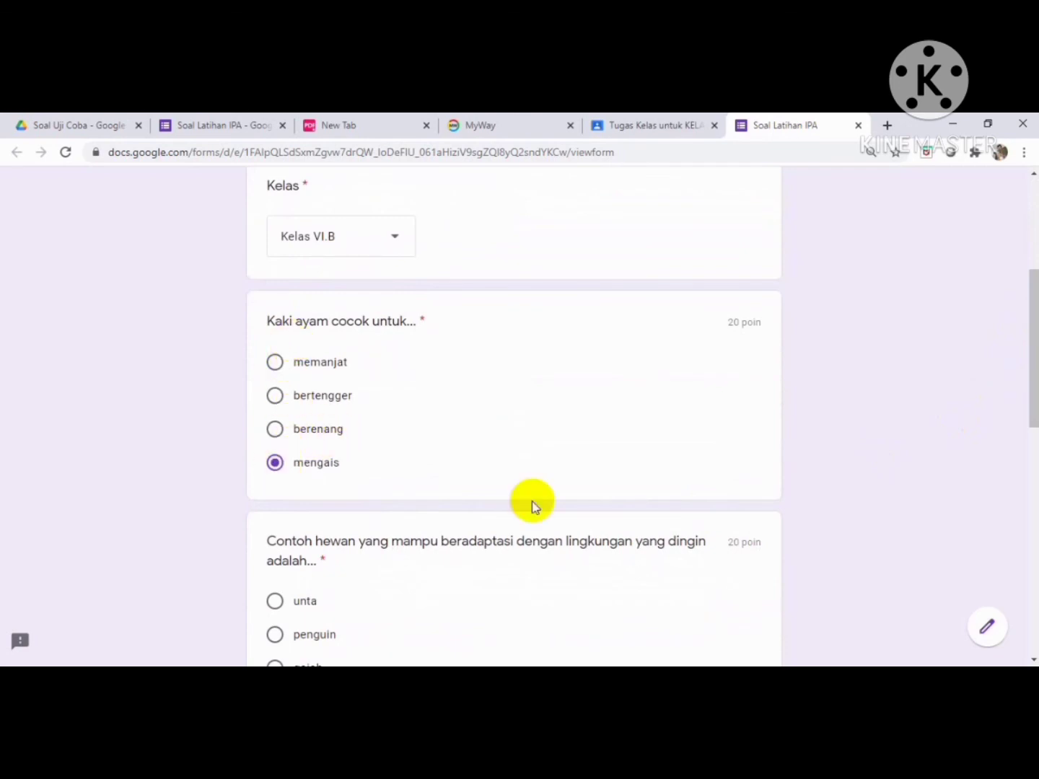
drag(1033, 340, 1021, 417)
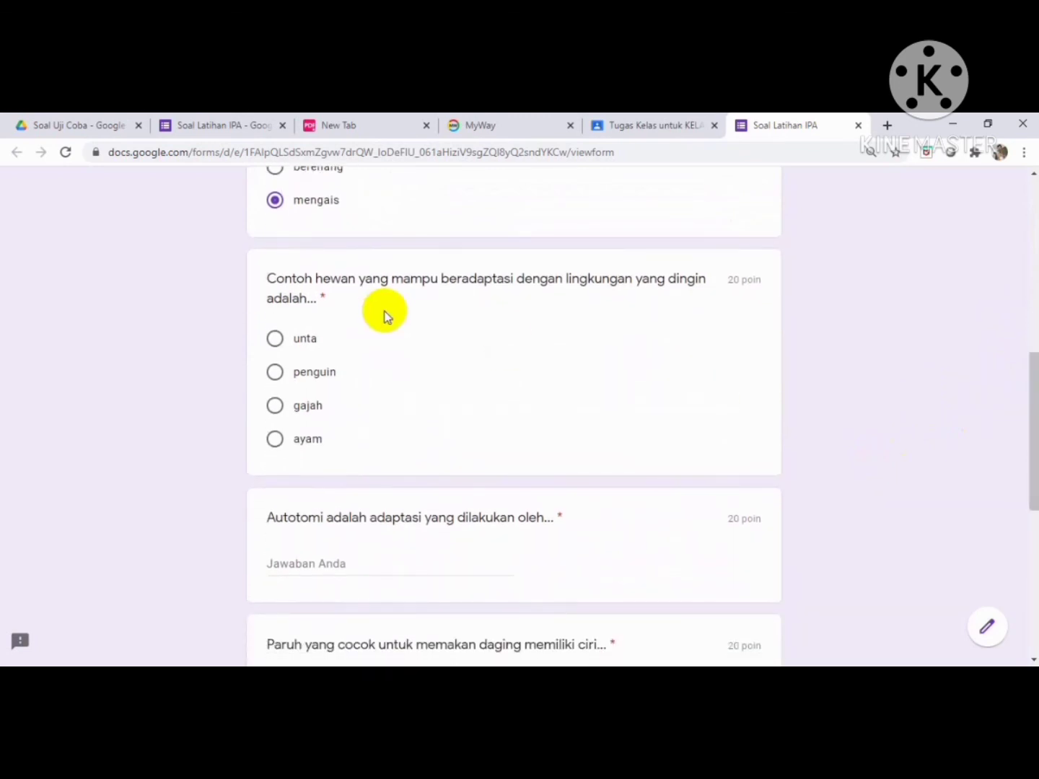
click(280, 376)
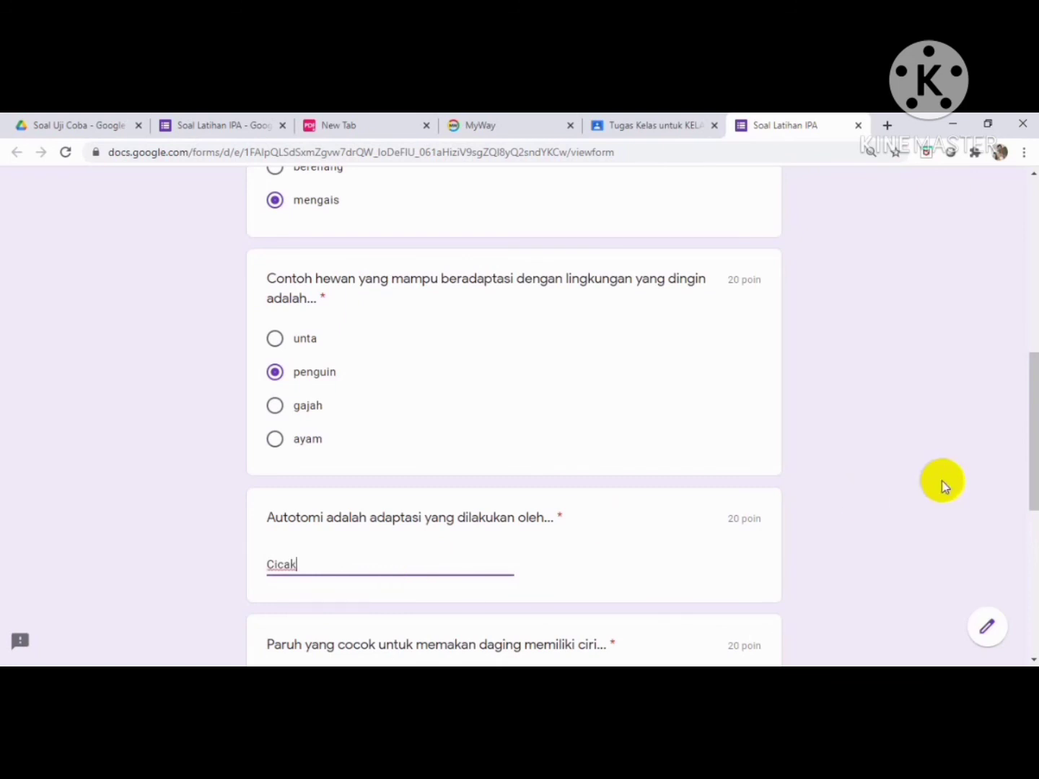
Step: Answer the meat-eating beak question with "tajam" and "ujungnya melengkung", and the plant sap question with "sawo"
drag(1033, 382, 1028, 441)
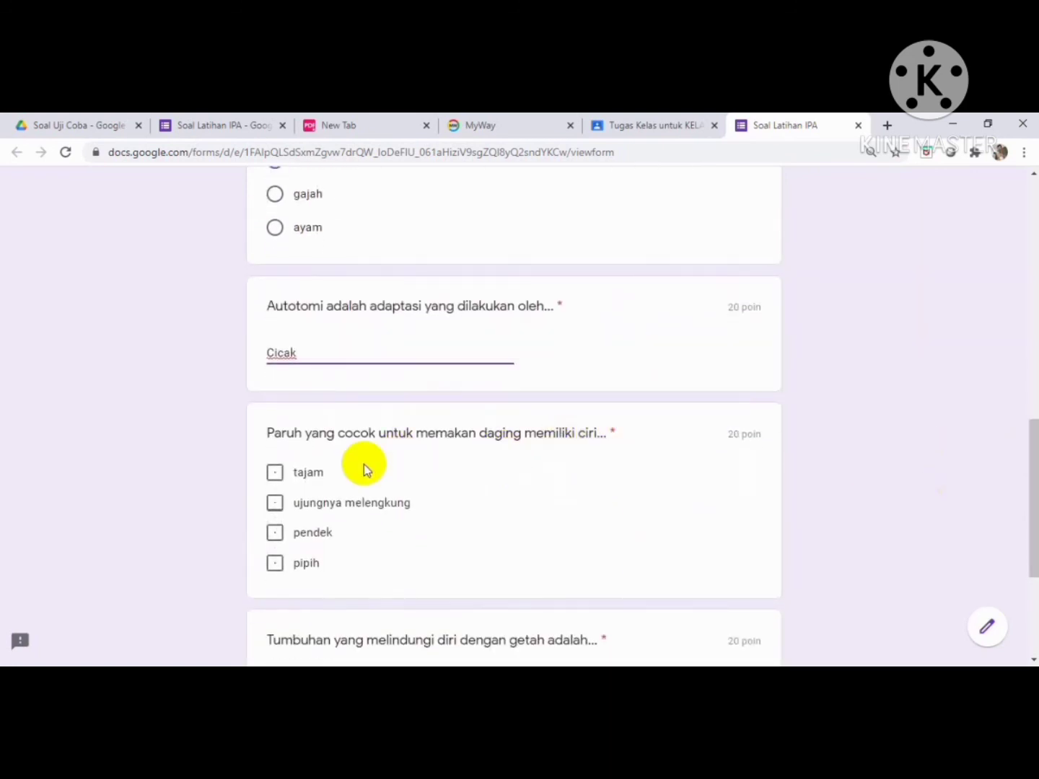
click(279, 476)
click(275, 504)
drag(1033, 440, 670, 500)
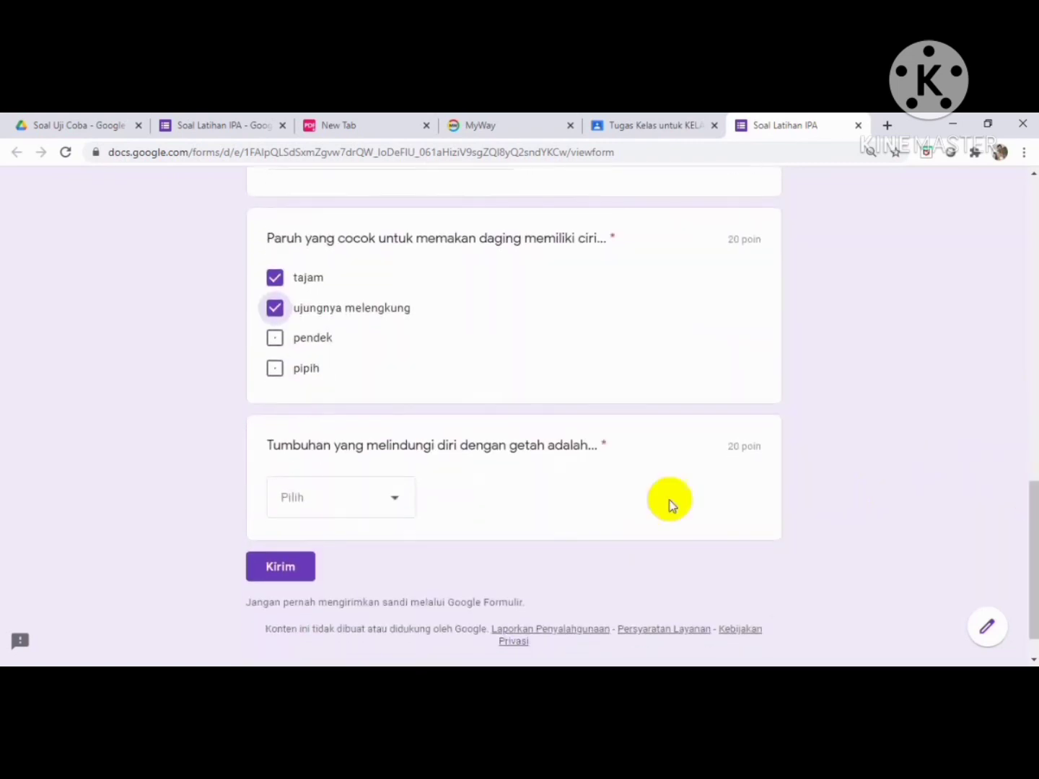
click(395, 503)
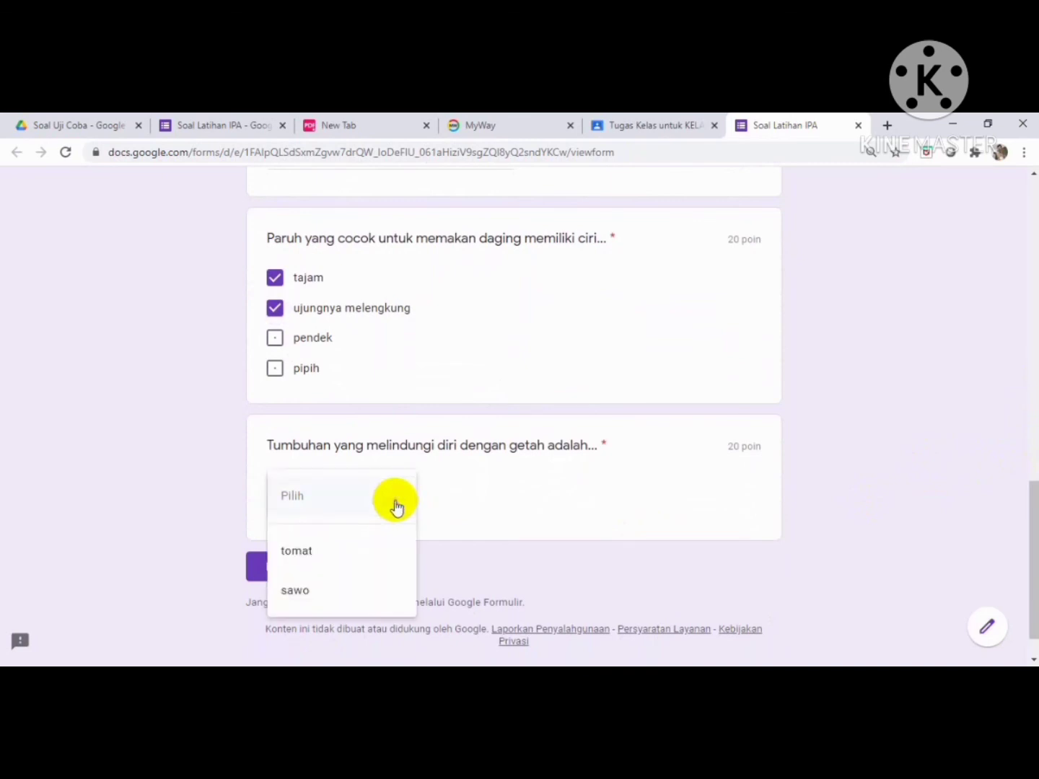
click(336, 602)
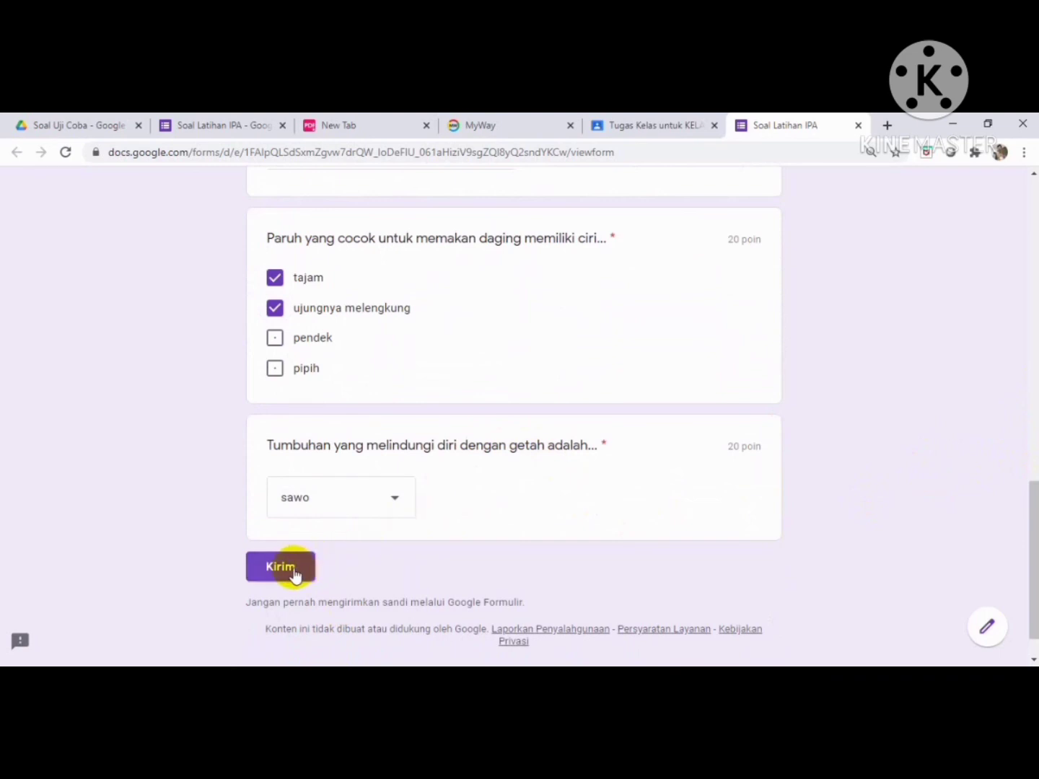
Step: Submit the completed form and view the score of the response
click(282, 568)
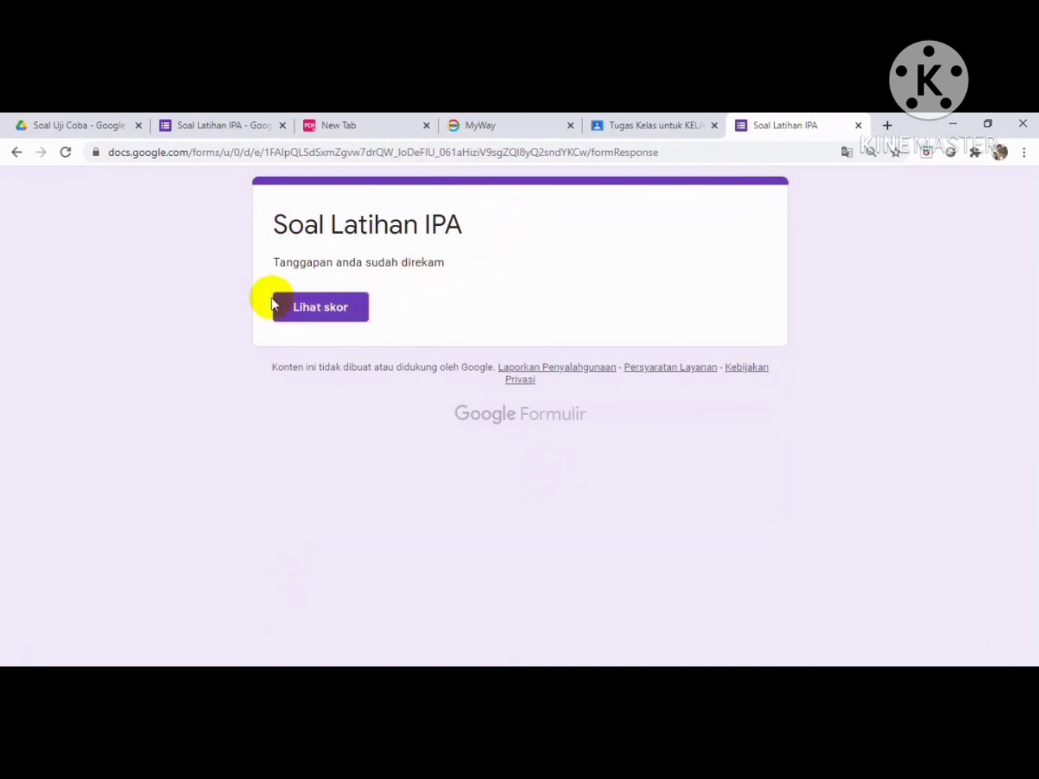
click(323, 309)
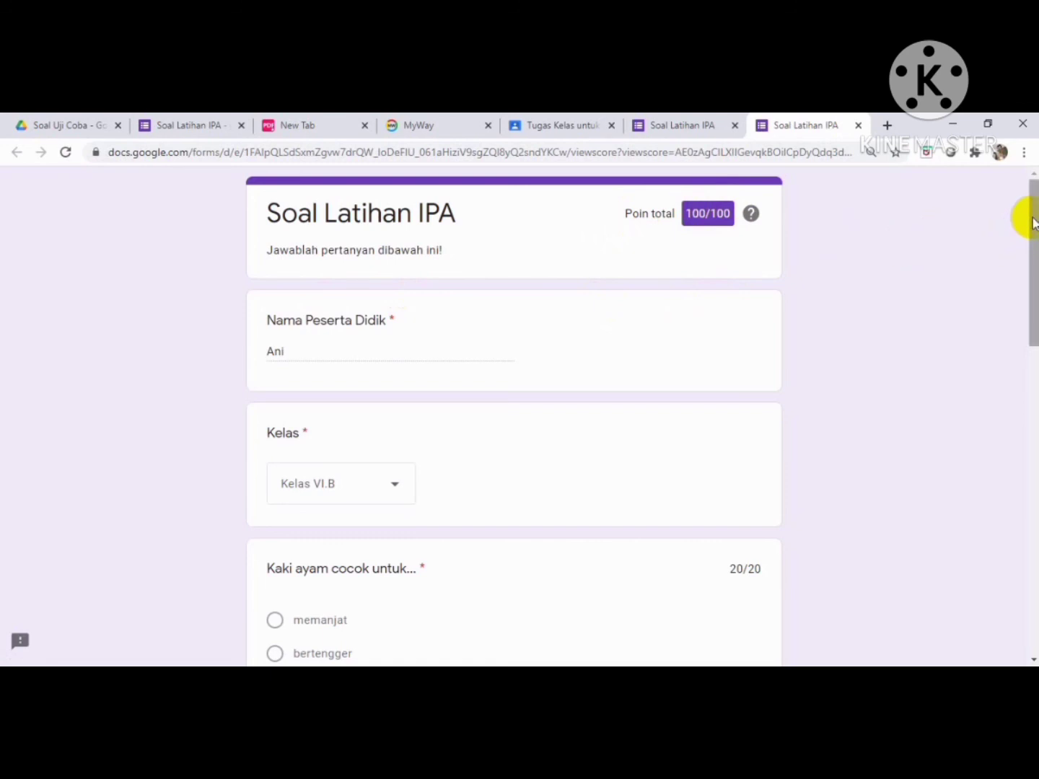
Step: Close the score, response confirmation, Classroom assignment, search results, form editor and Drive pages, keeping only the new tab page open
mouse_move(1034, 224)
mouse_down()
mouse_move(1029, 509)
mouse_move(1031, 212)
mouse_up()
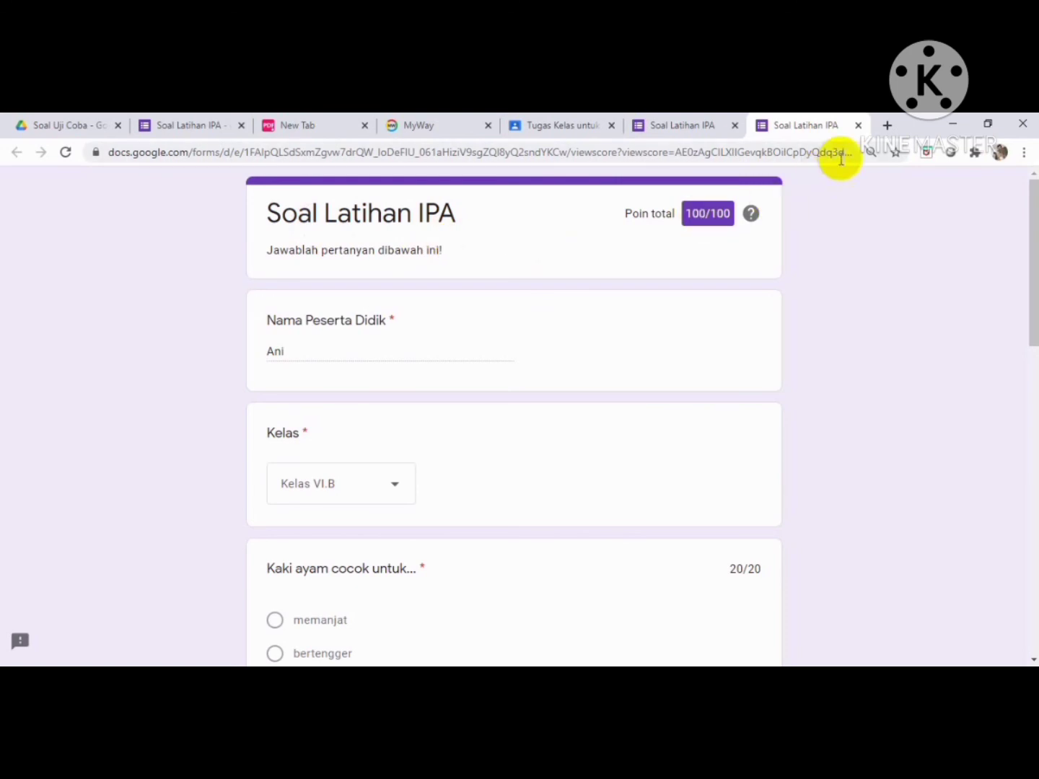
click(858, 127)
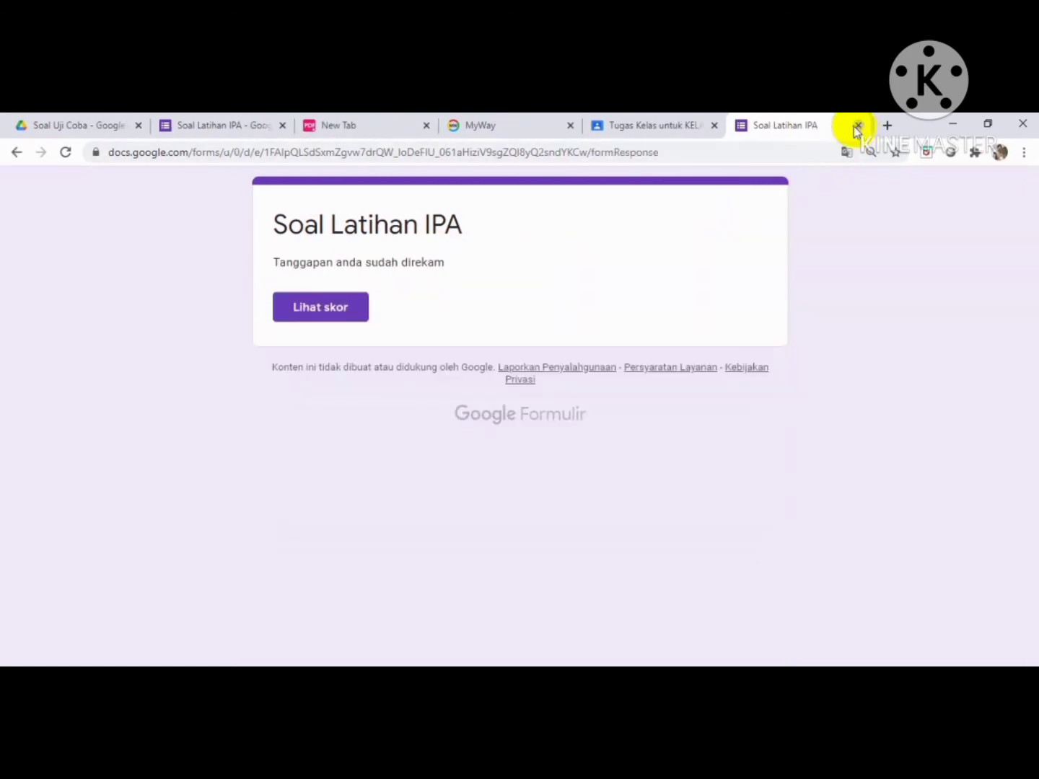
click(859, 125)
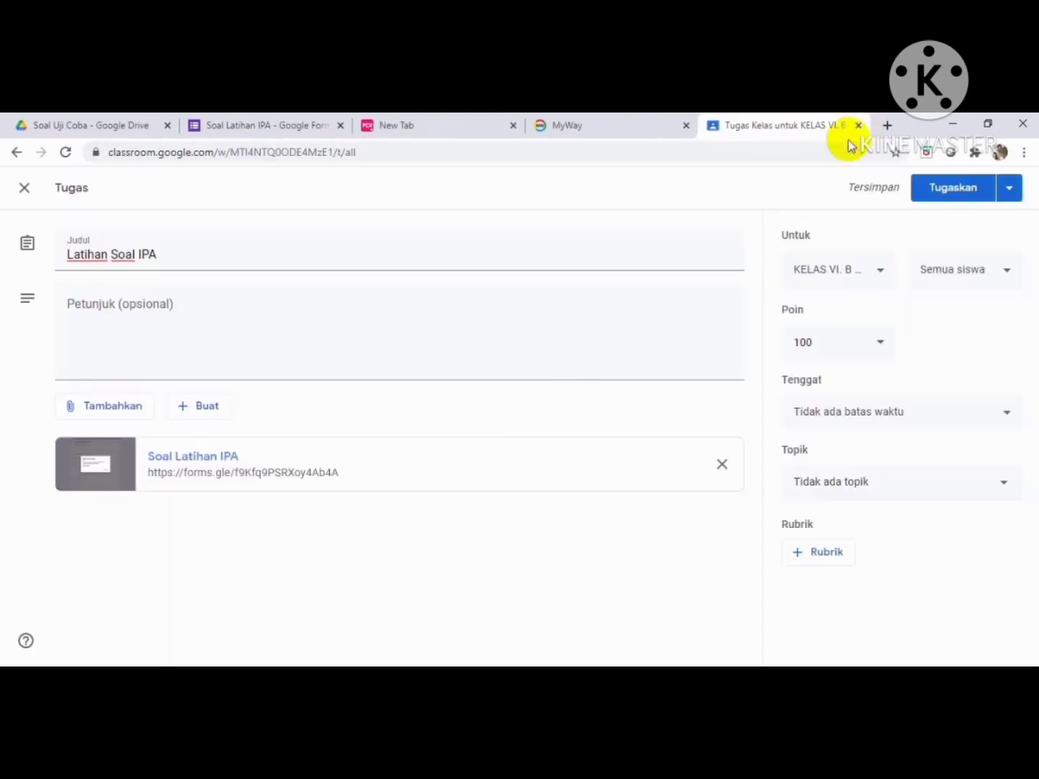
click(858, 125)
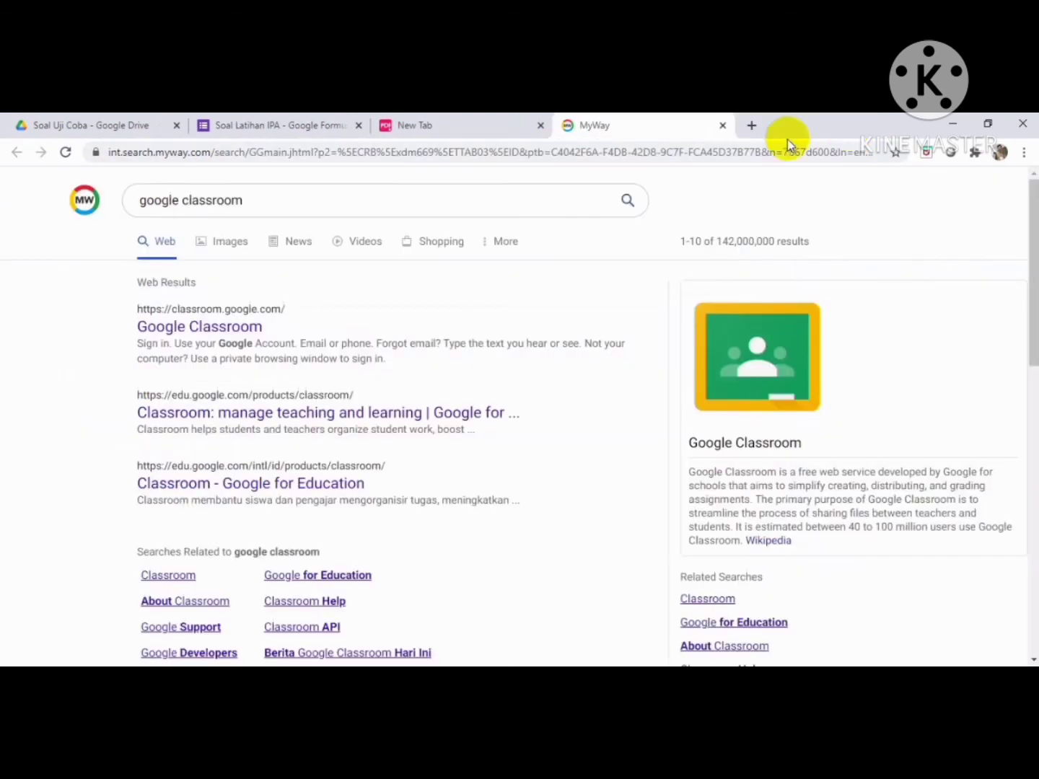
click(724, 127)
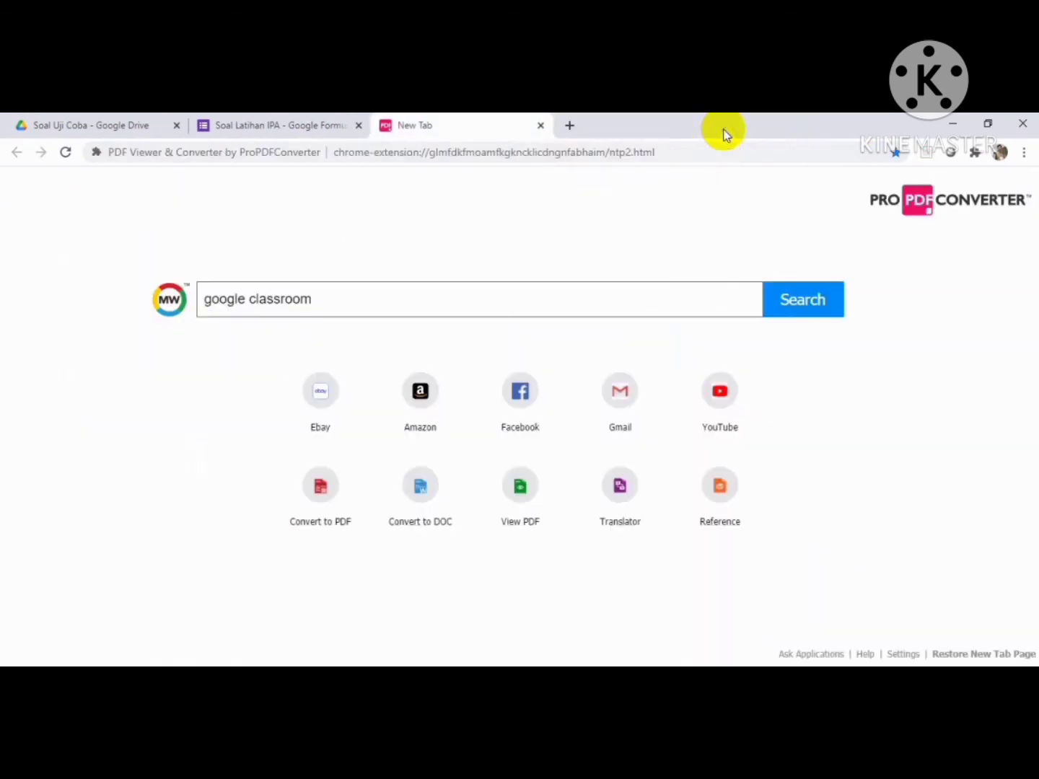
click(358, 127)
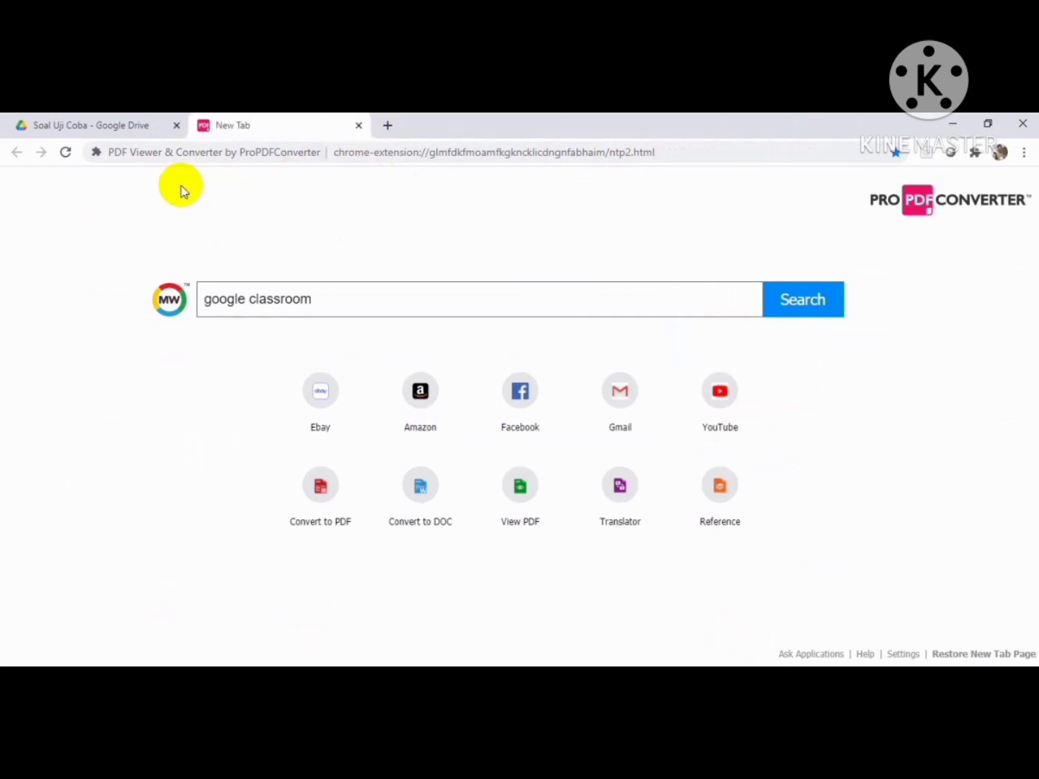
click(120, 130)
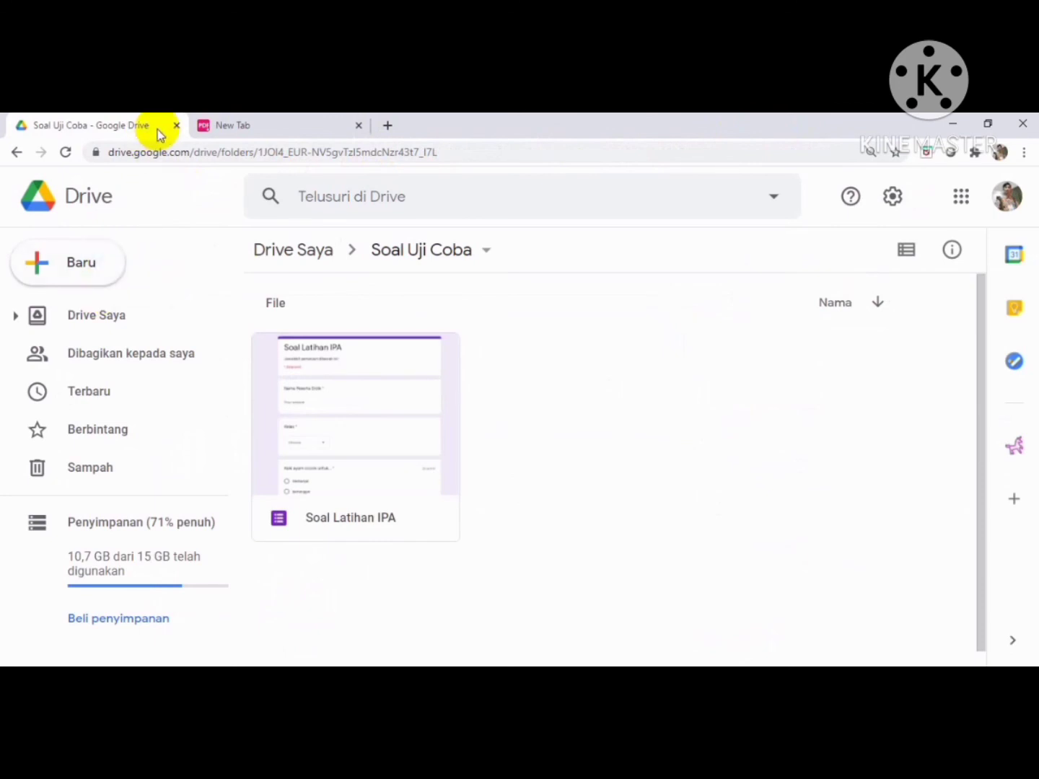
click(177, 127)
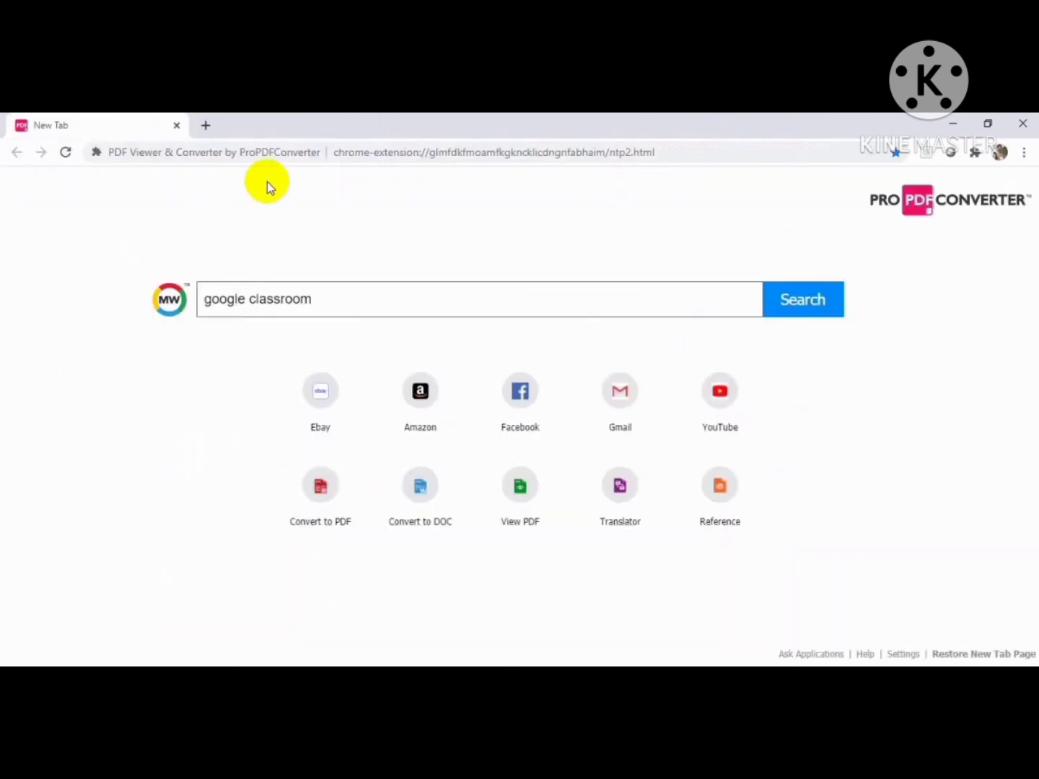
Step: Search the web for "google" and open the Google homepage from the results
drag(324, 297, 258, 303)
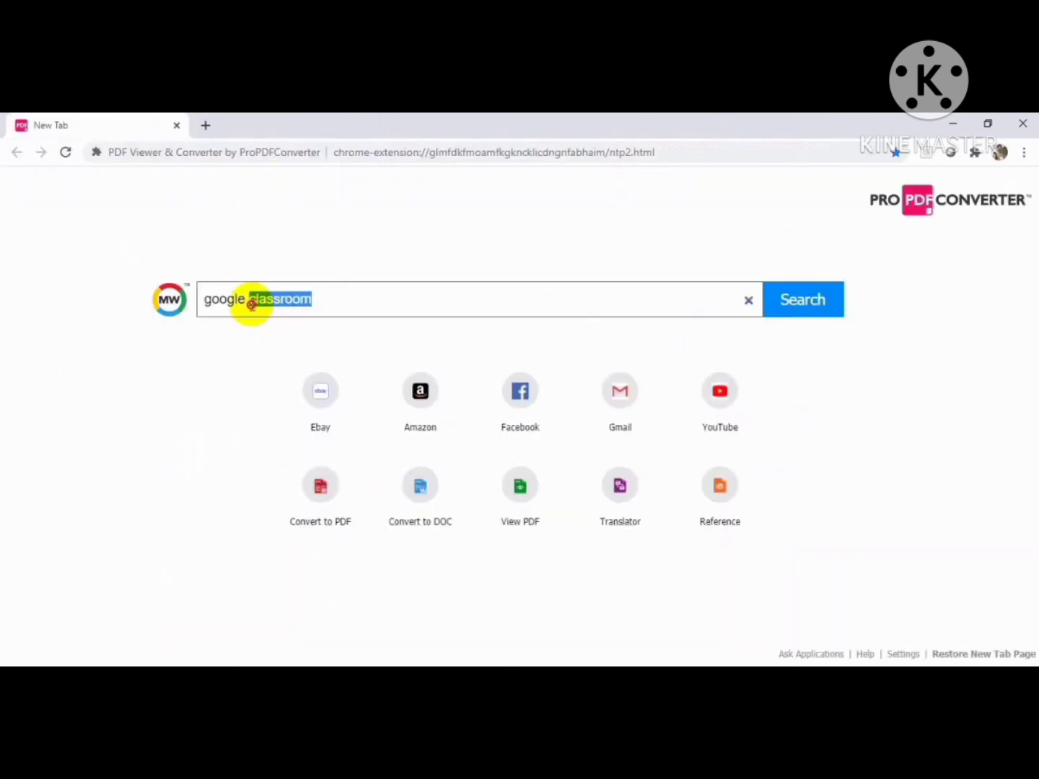
key(BackSpace)
key(Return)
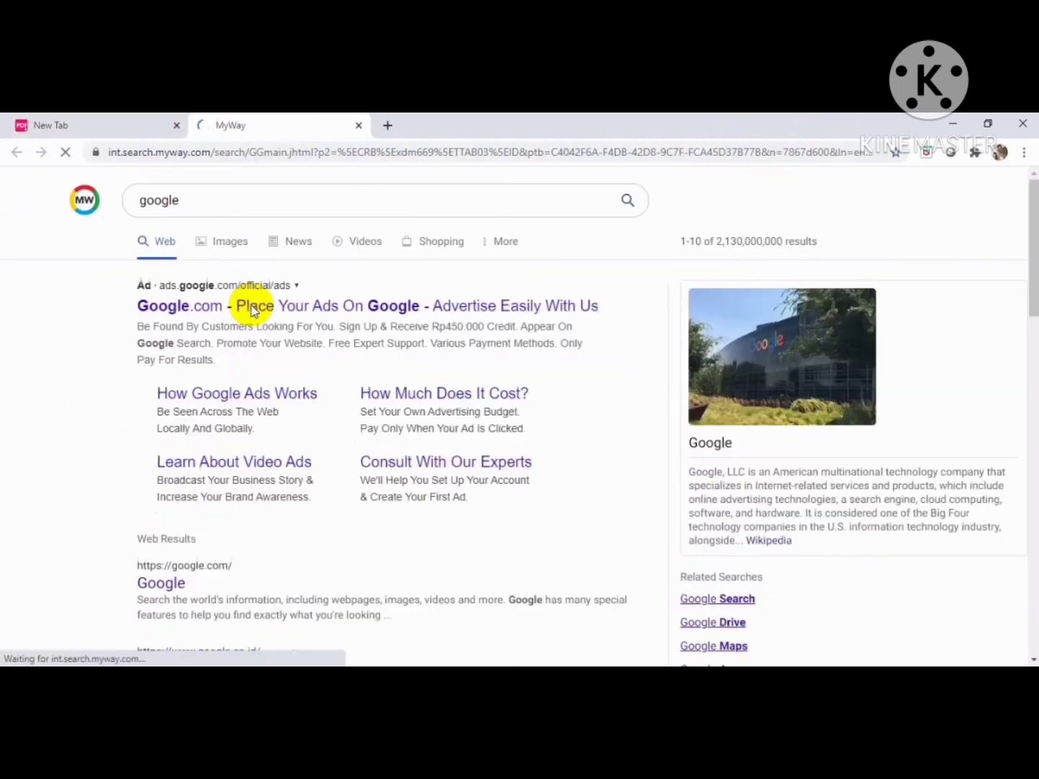
click(173, 587)
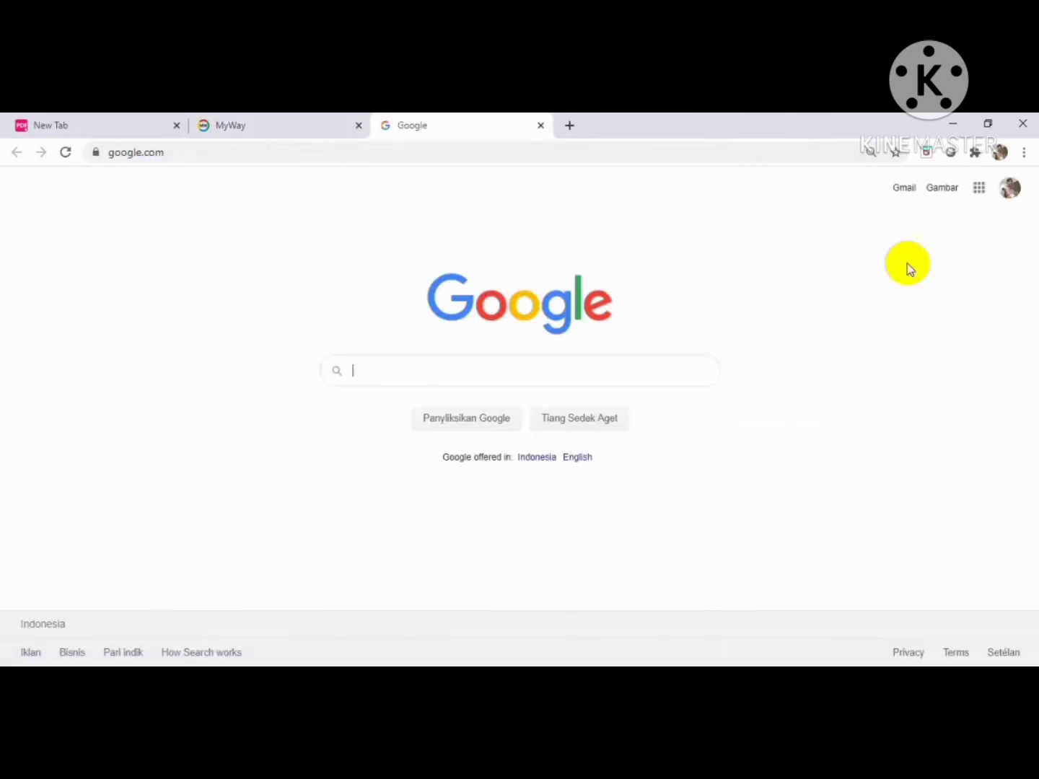
Step: Switch to Google Drive and open the "Soal Latihan IPA" form from the "Soal Uji Coba" folder
click(977, 192)
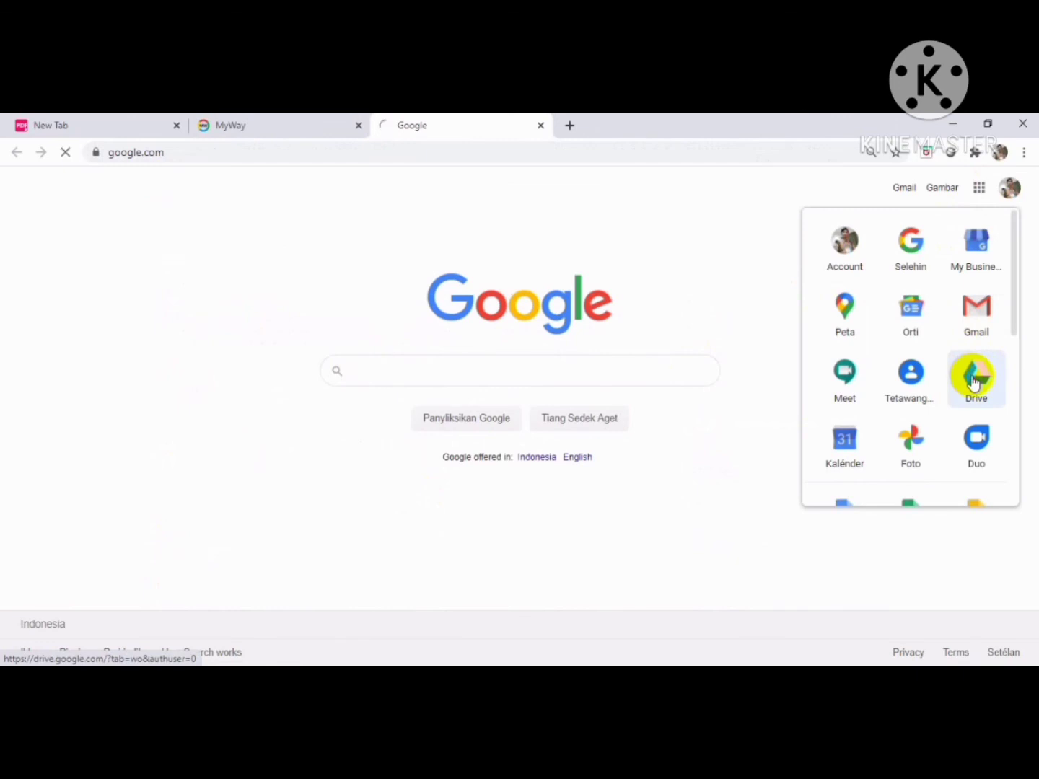
click(974, 382)
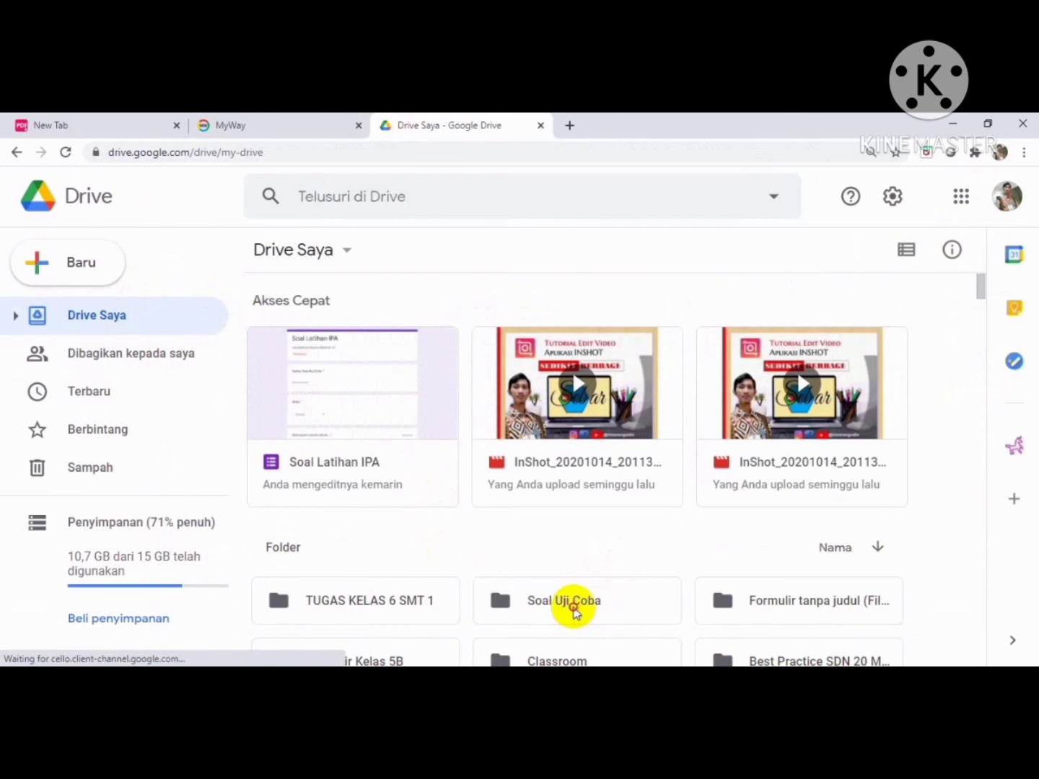
double_click(573, 610)
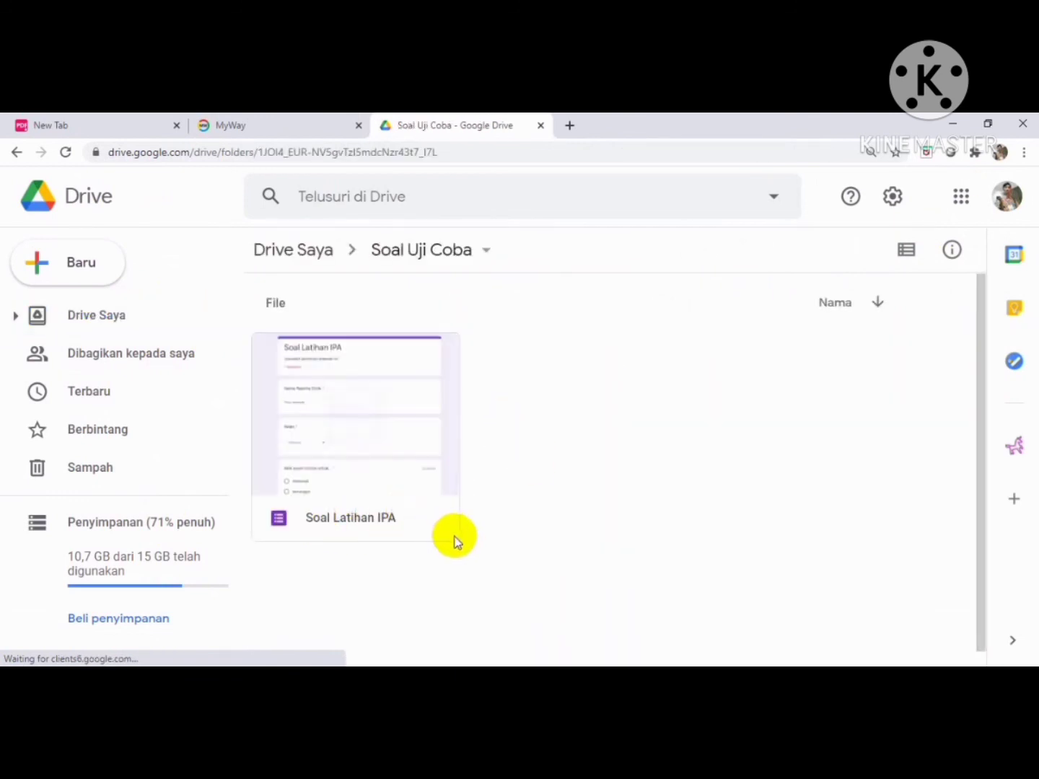
double_click(355, 521)
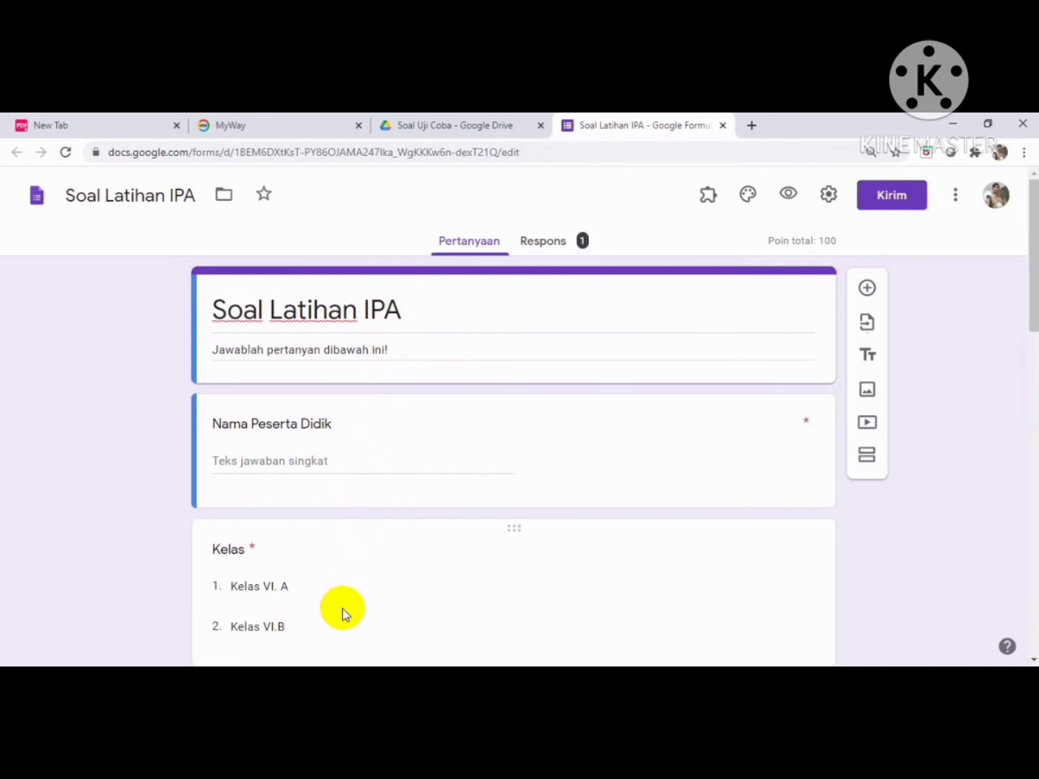
Step: Examine the form's responses in the summary, per-question and individual views
click(553, 246)
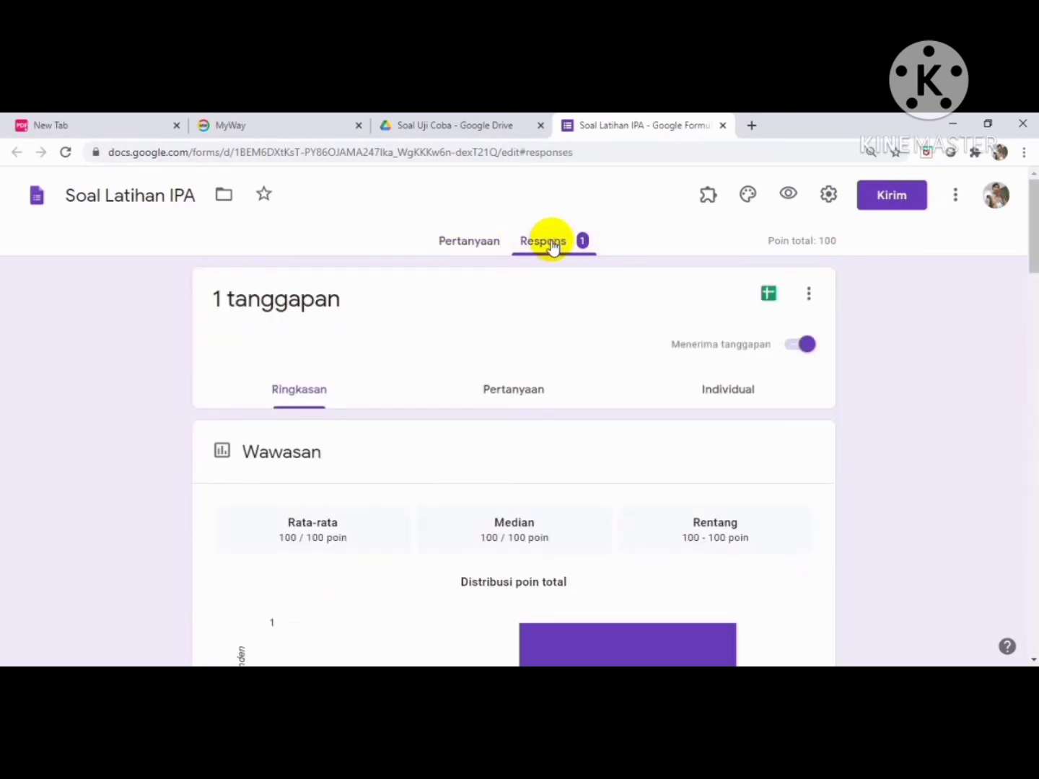
drag(1029, 260, 1028, 342)
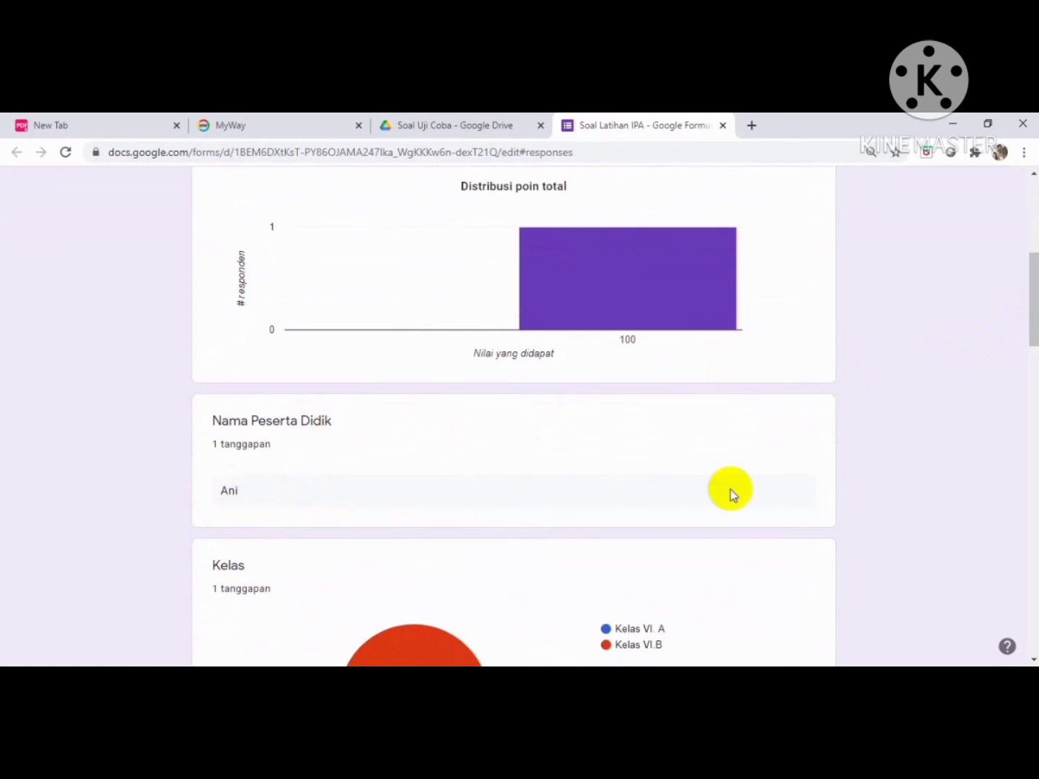
drag(1034, 322, 1034, 238)
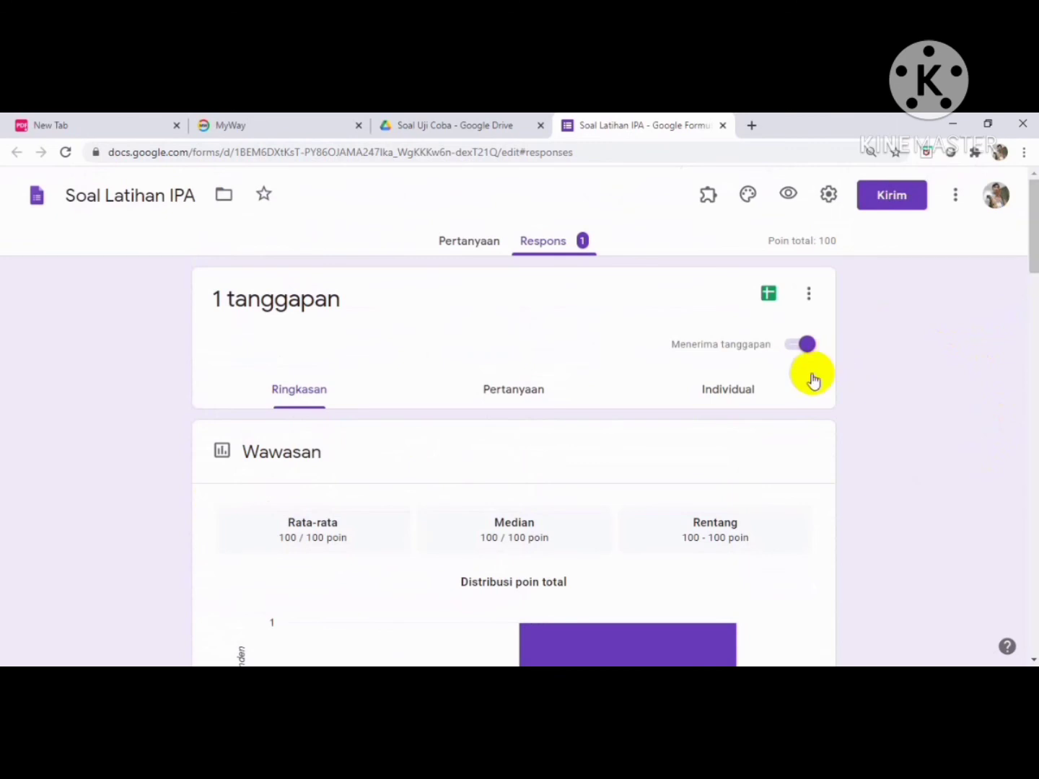
click(510, 392)
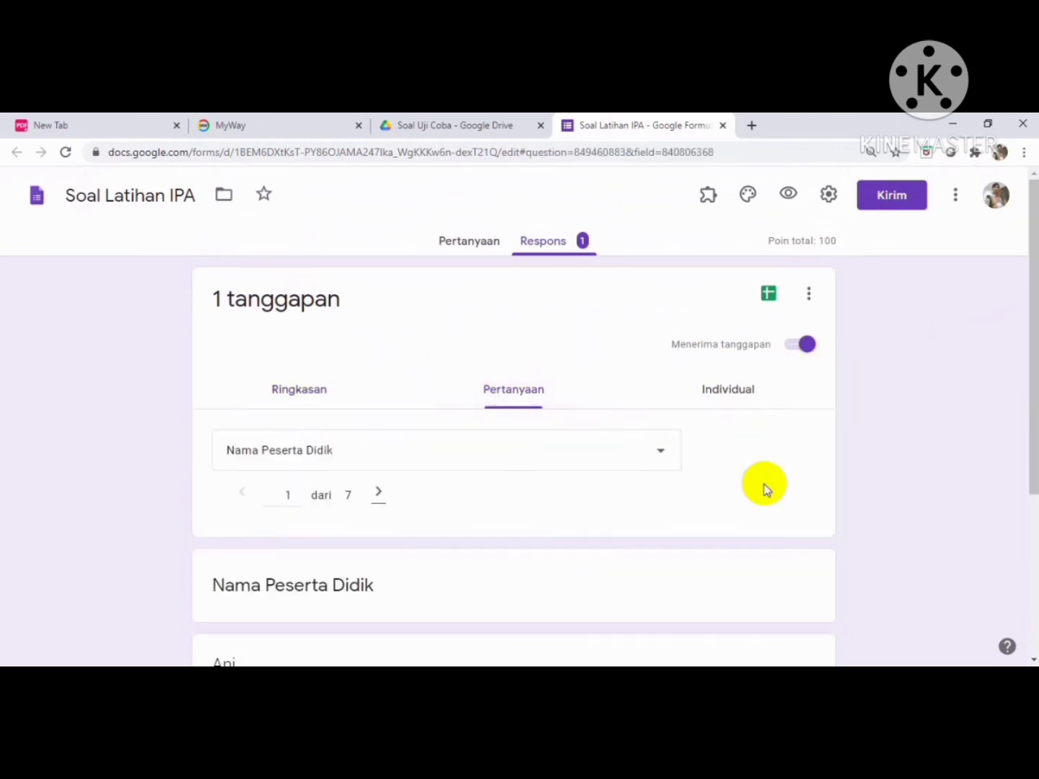
drag(1031, 302, 1031, 344)
click(724, 334)
drag(1028, 267, 1027, 301)
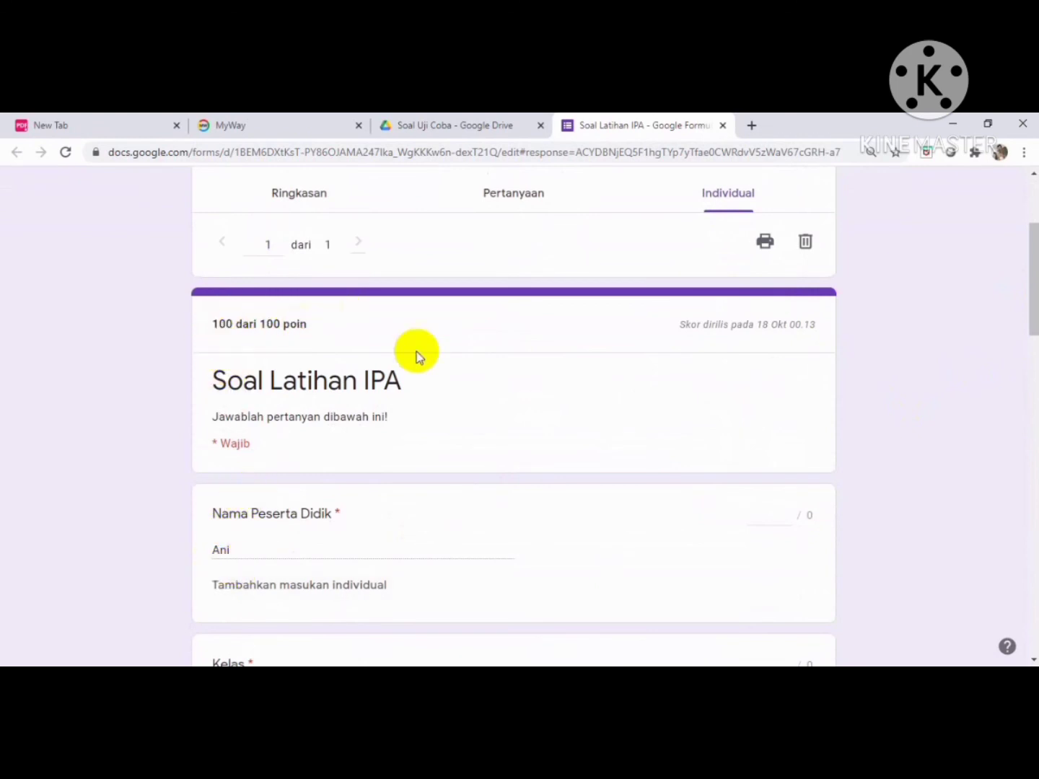
Step: Create a new spreadsheet named "Soal Latihan IPA (Respons)" as the destination for the form's responses
drag(1031, 318, 1013, 257)
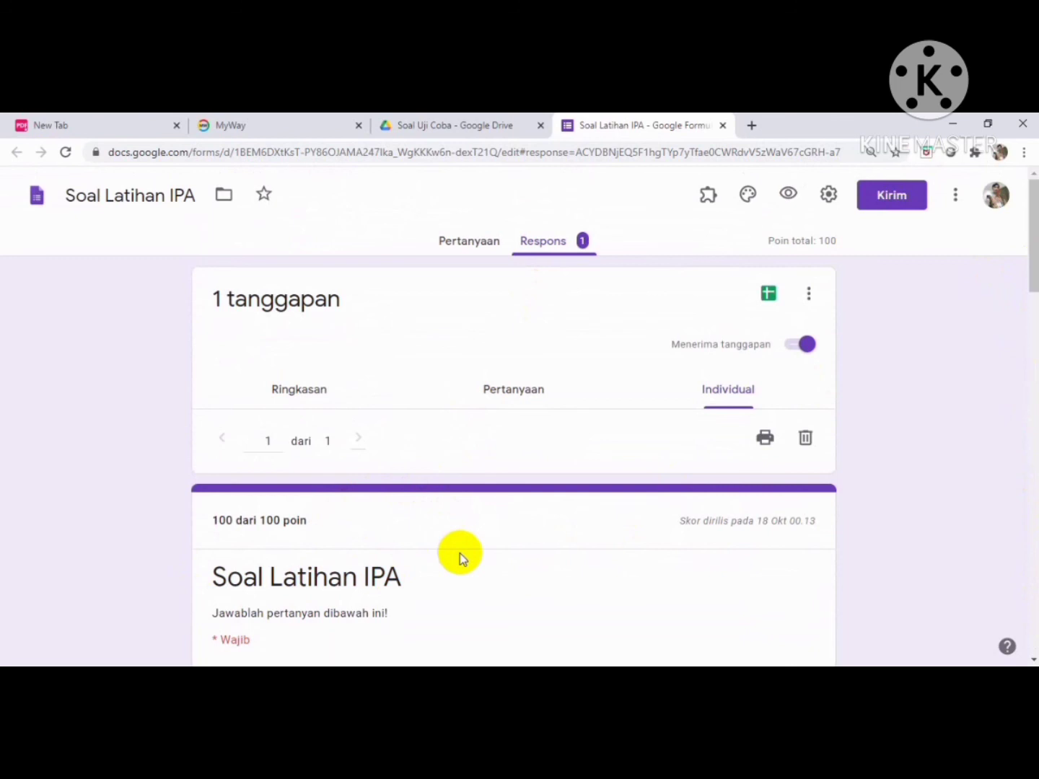
click(770, 298)
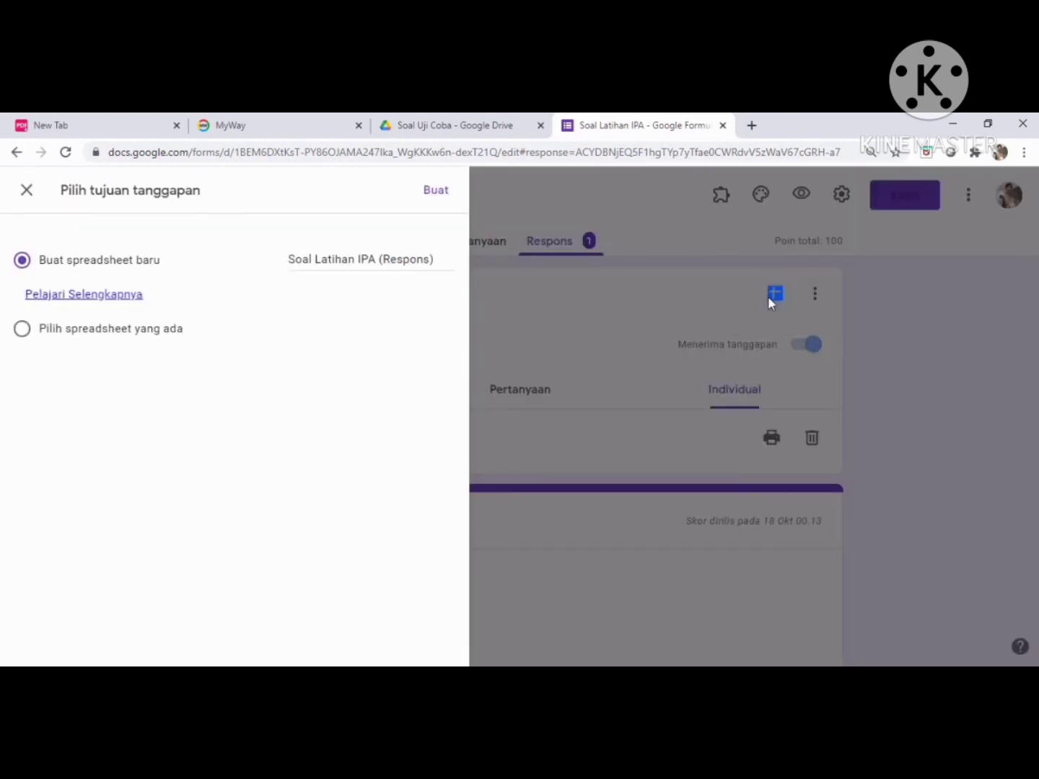
click(435, 191)
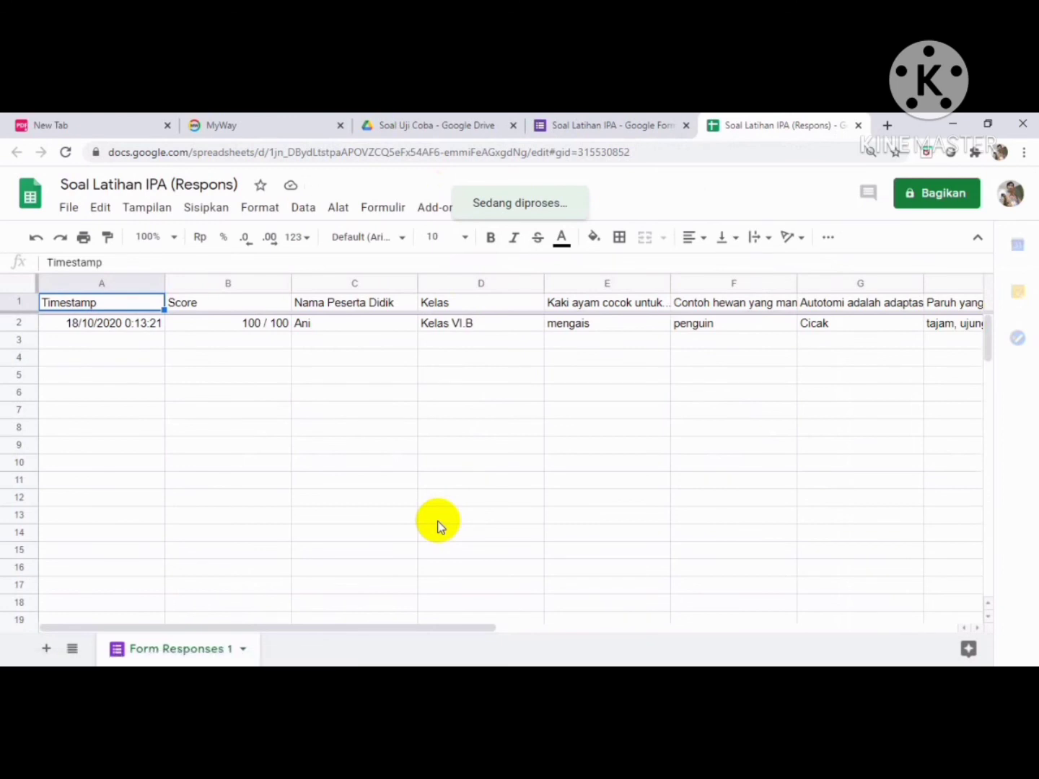
Step: Examine the recorded response in row 2 of the spreadsheet, from timestamp, score, name and class through the individual answers
click(108, 326)
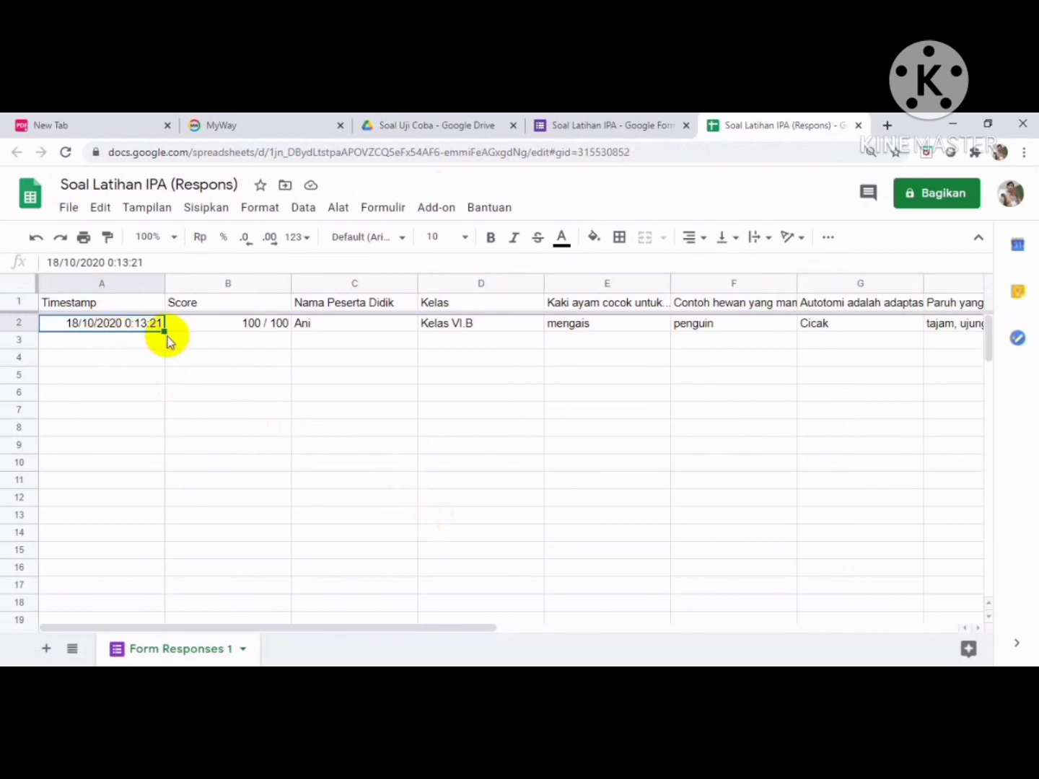
click(233, 327)
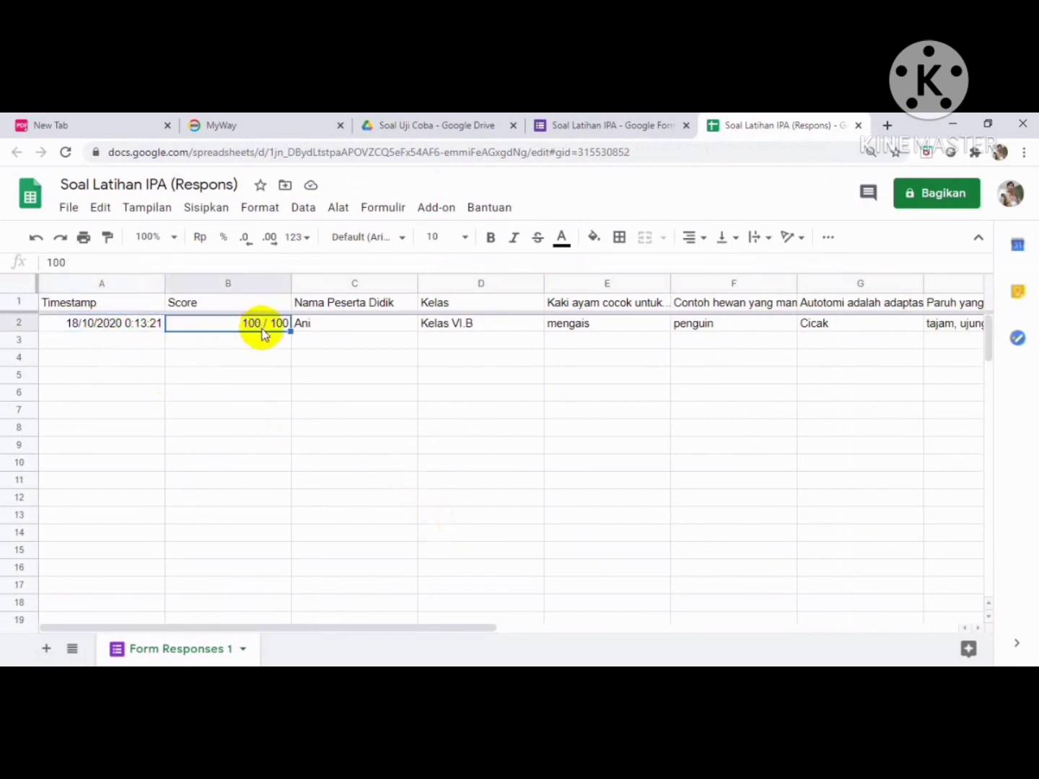
click(339, 330)
click(447, 331)
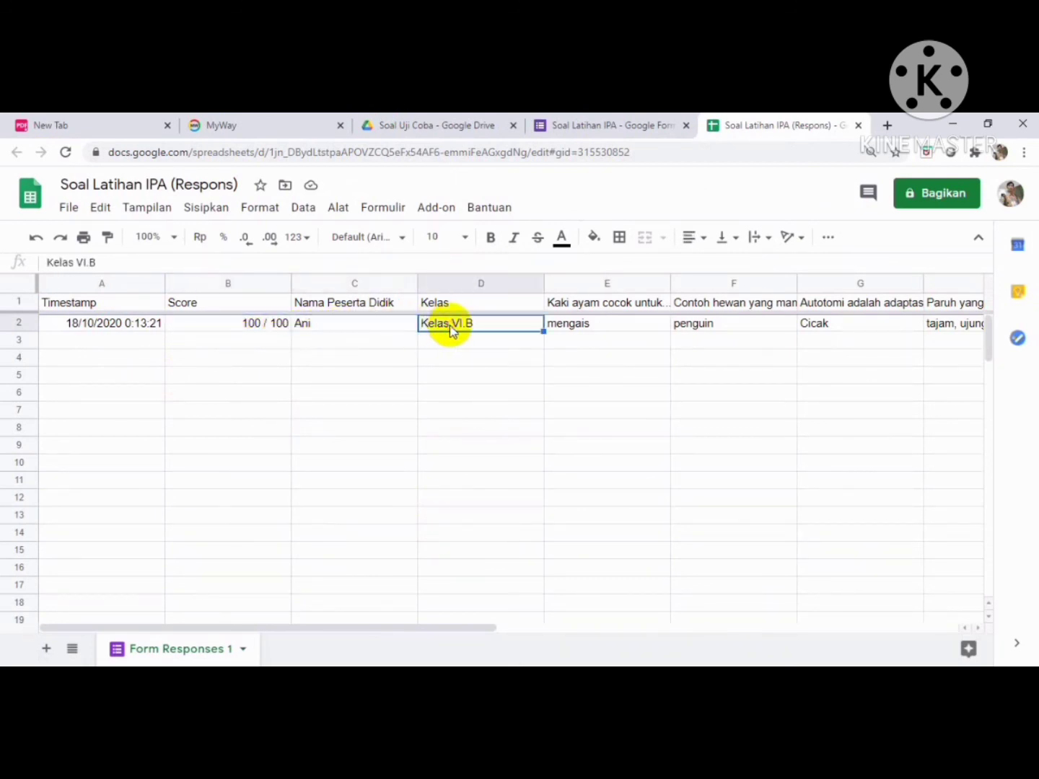
click(570, 327)
key(Right)
key(Right)
key(Right)
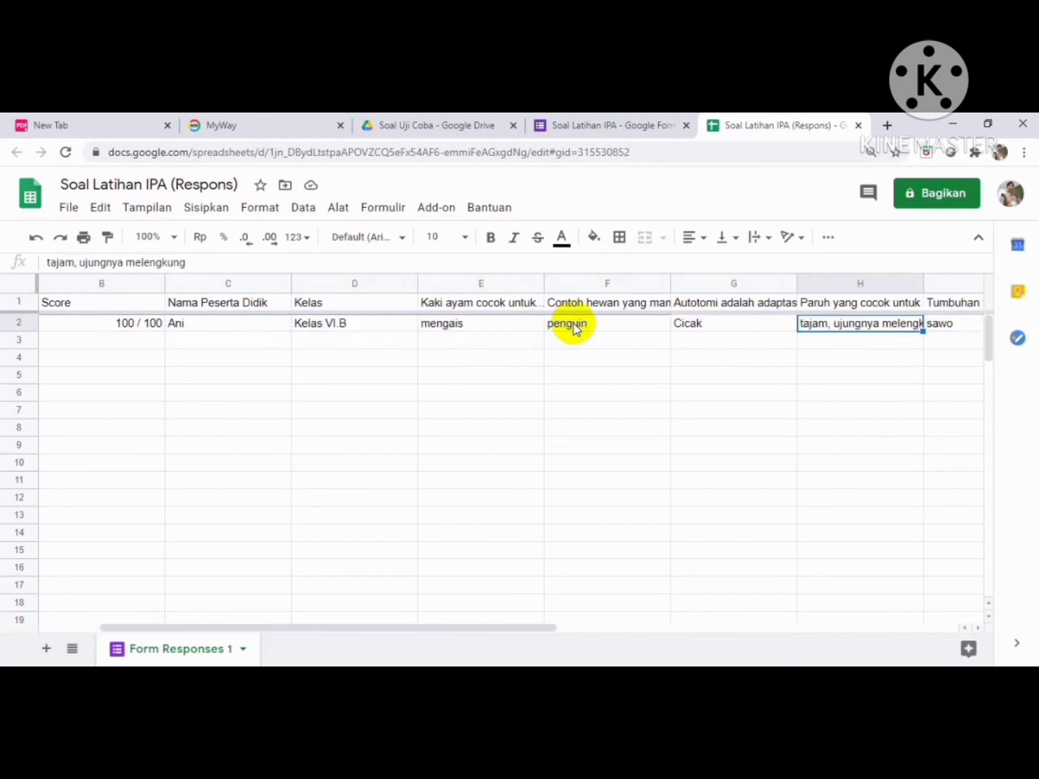
key(Left)
key(Left)
key(Left)
key(Left)
key(Left)
key(Left)
key(Left)
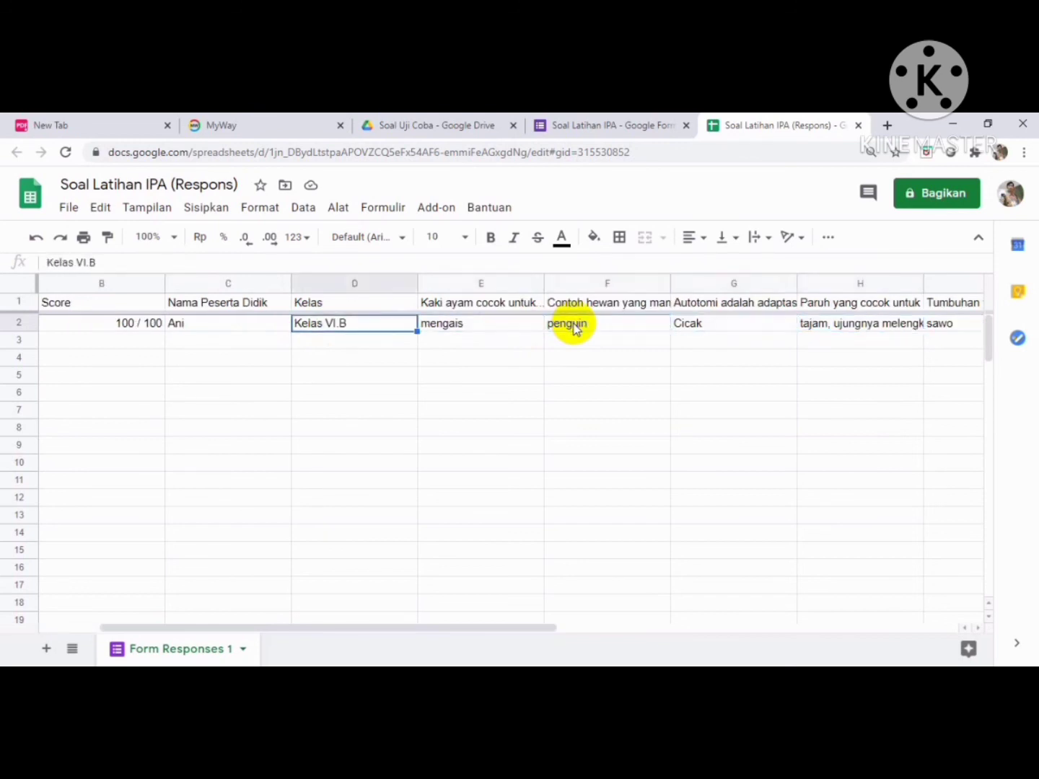
key(Right)
key(Right)
key(Right)
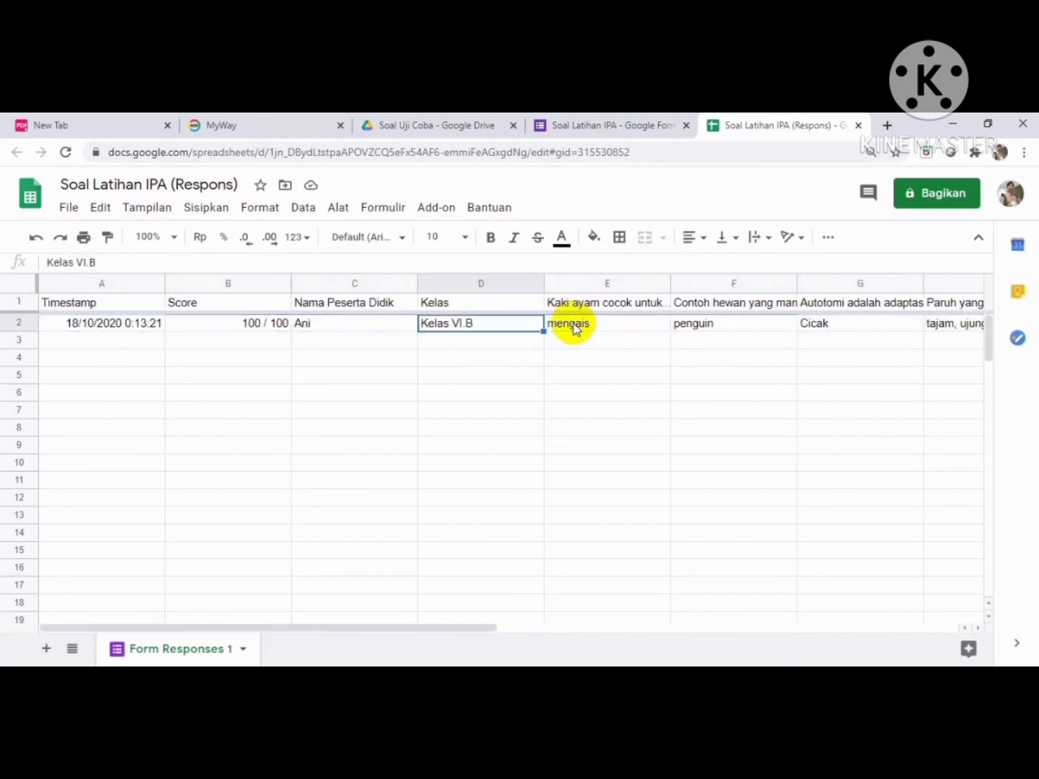
key(Left)
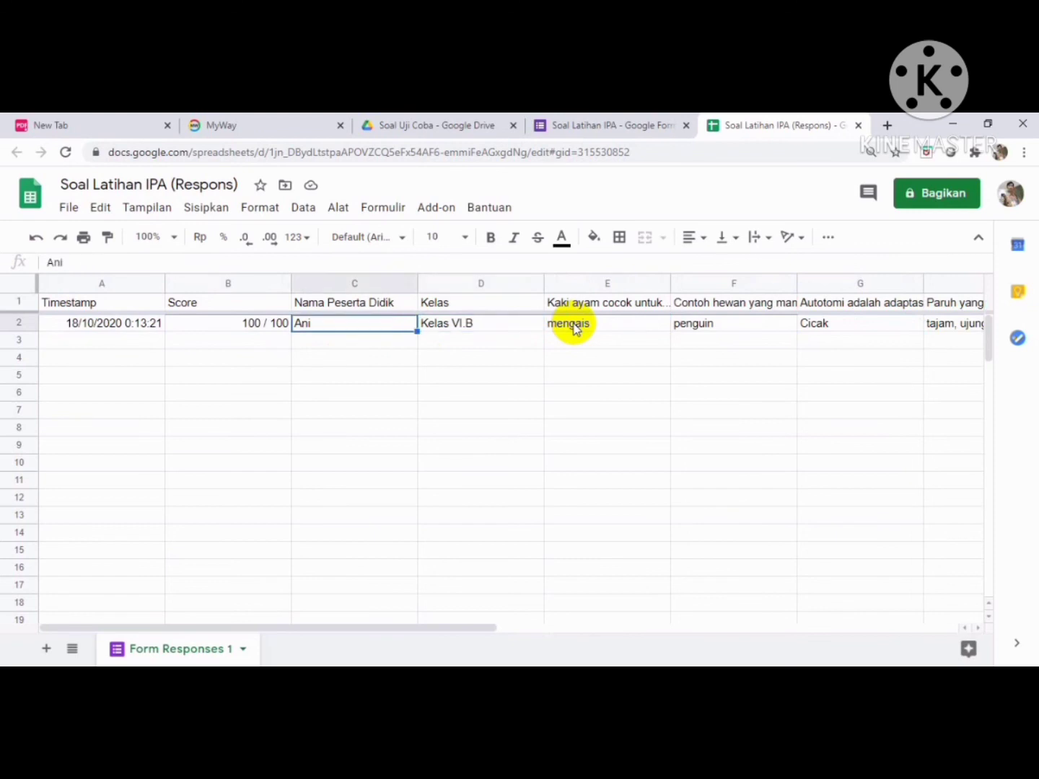